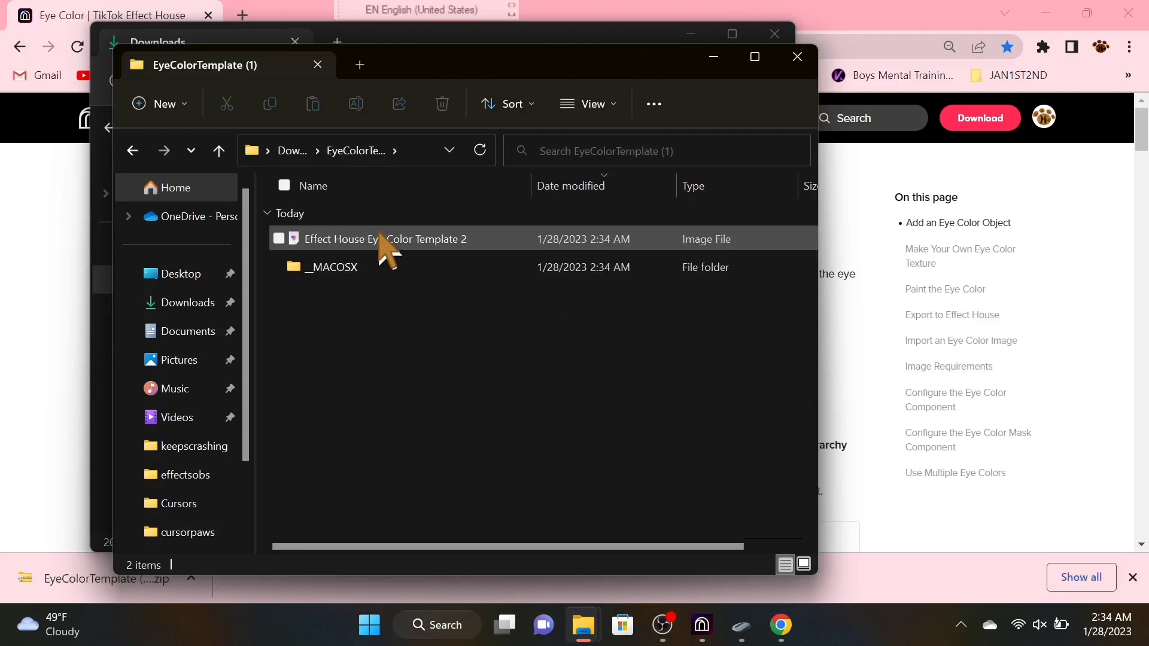
Open Effect House Eye Color Template 2.psd in Krita from File Explorer
left_click(385, 242)
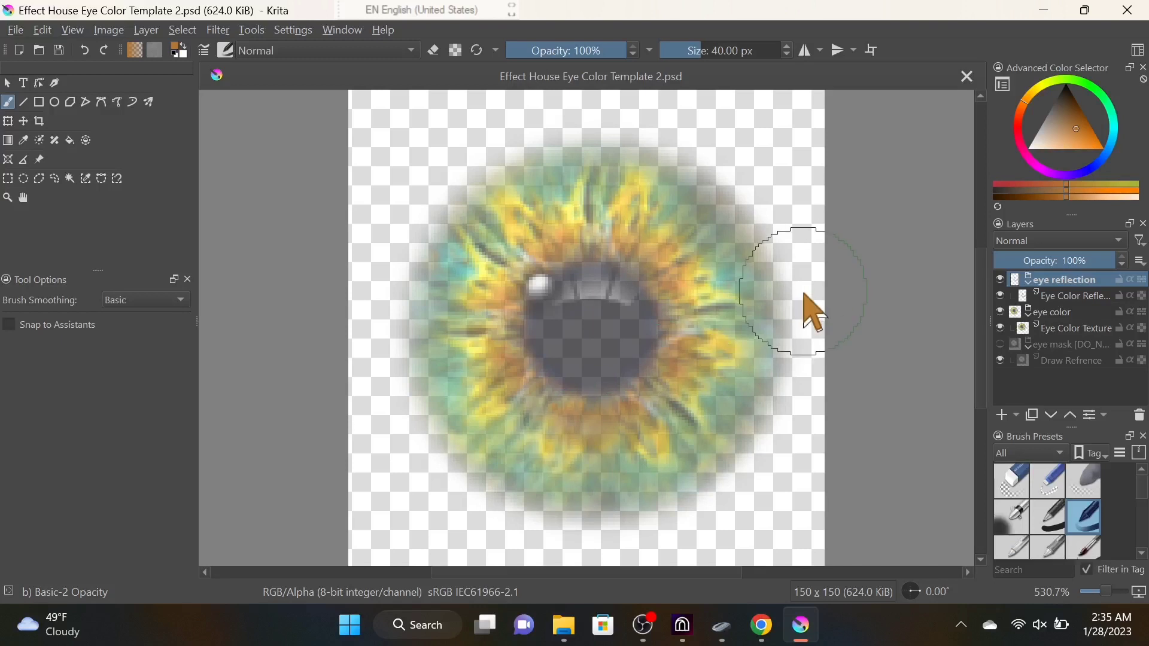
Add a new empty Paint Layer 1 to the layer stack
scroll(805, 296, "down", 2)
scroll(845, 309, "up", 1)
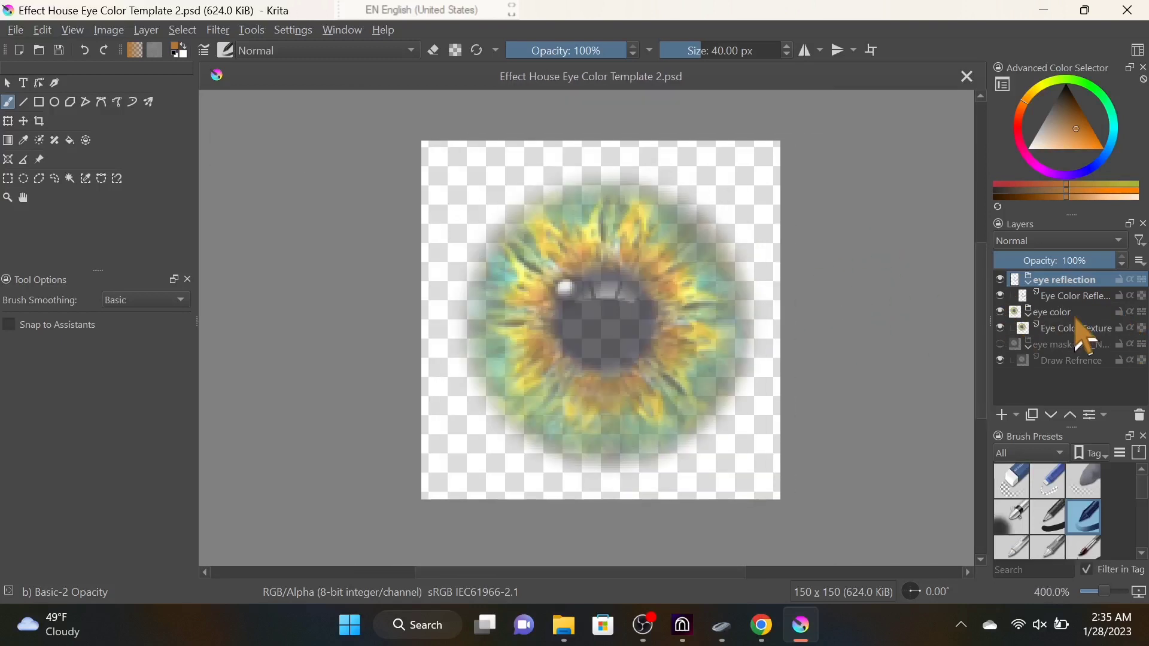
left_click(1001, 414)
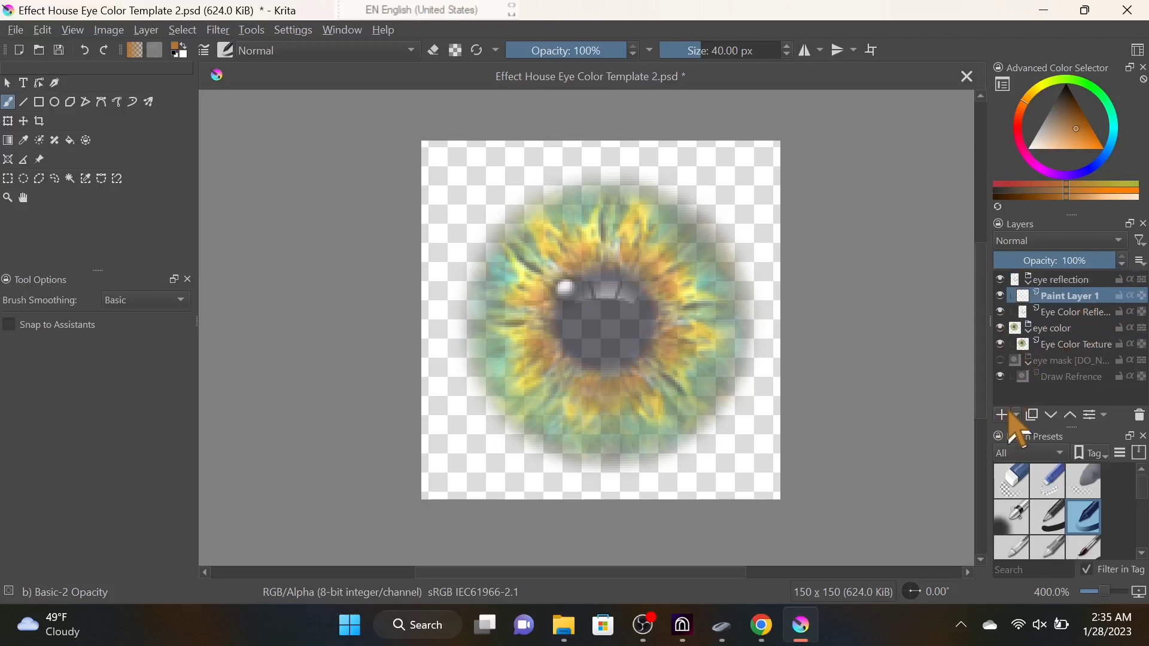
Duplicate the Eye Color Texture layer and start a filter mask on the copy
left_click(1071, 347)
right_click(1072, 350)
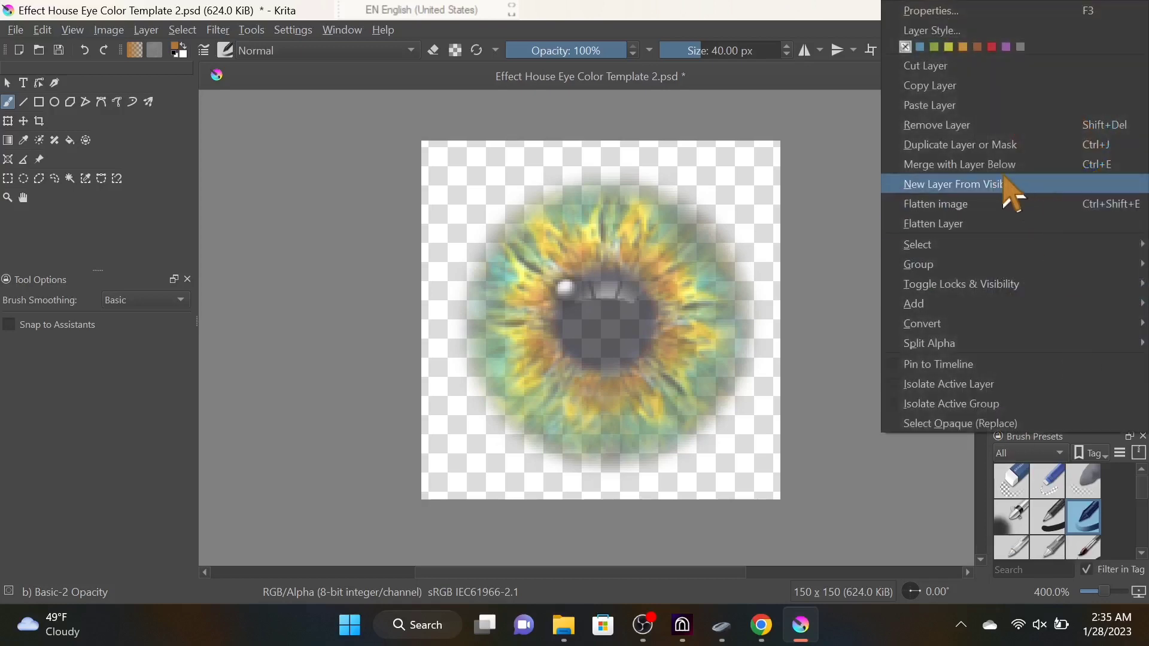
left_click(995, 145)
right_click(1100, 343)
mouse_move(914, 303)
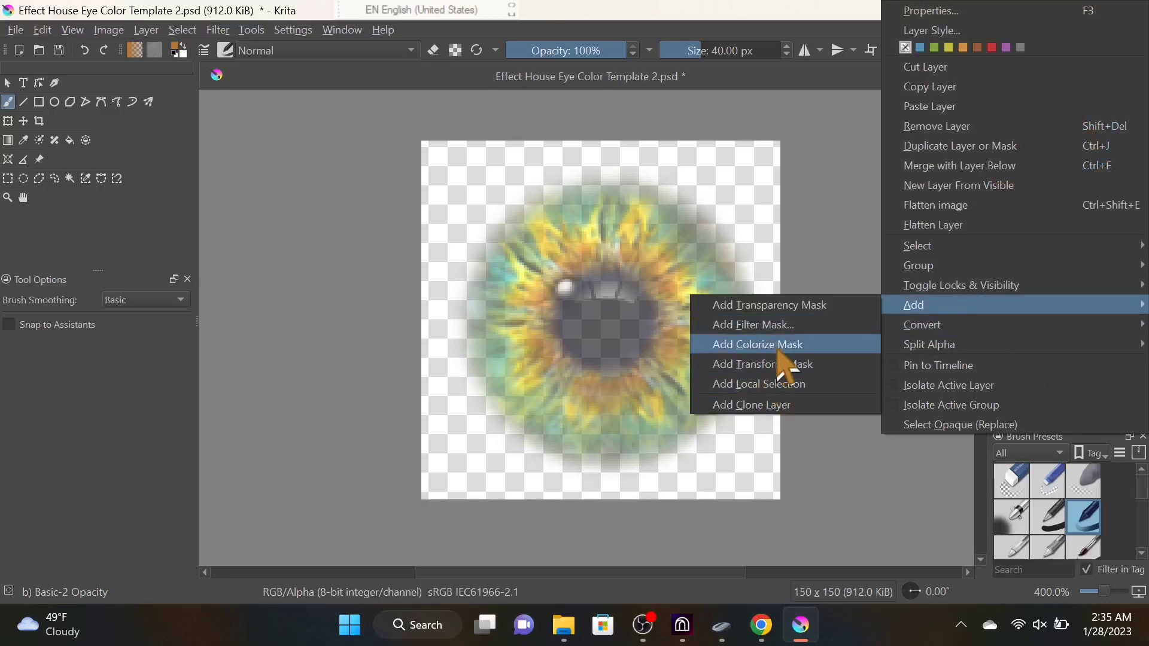
left_click(791, 326)
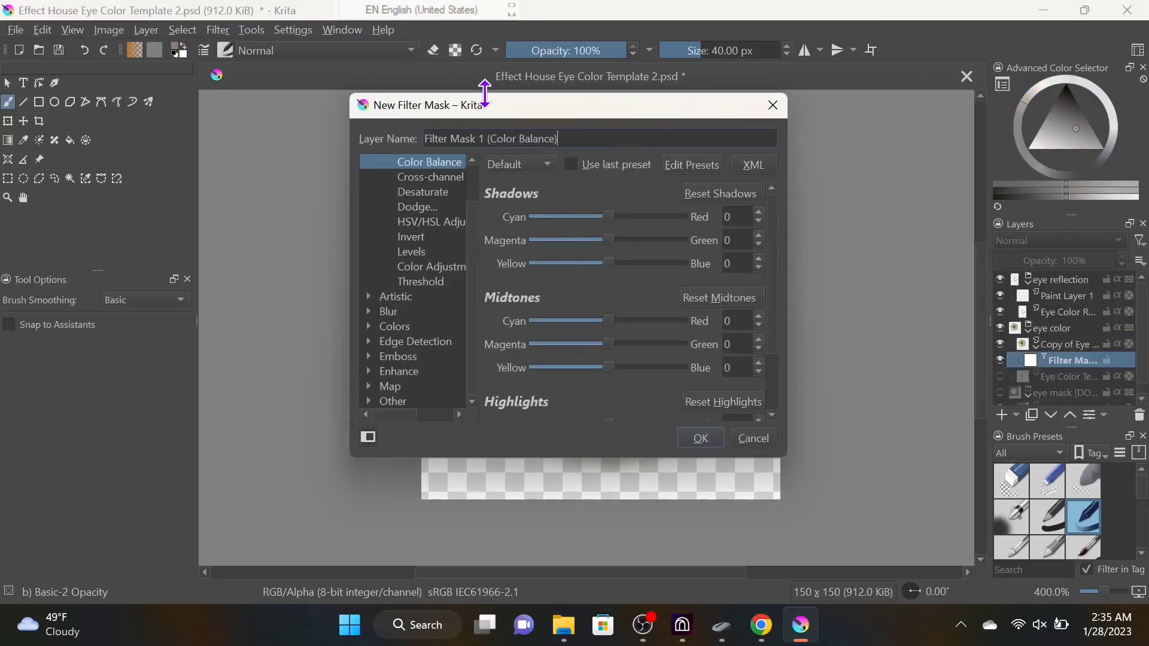
Push Color Balance shadows toward red, magenta and blue, and midtones toward red
left_click_drag(545, 117, 217, 73)
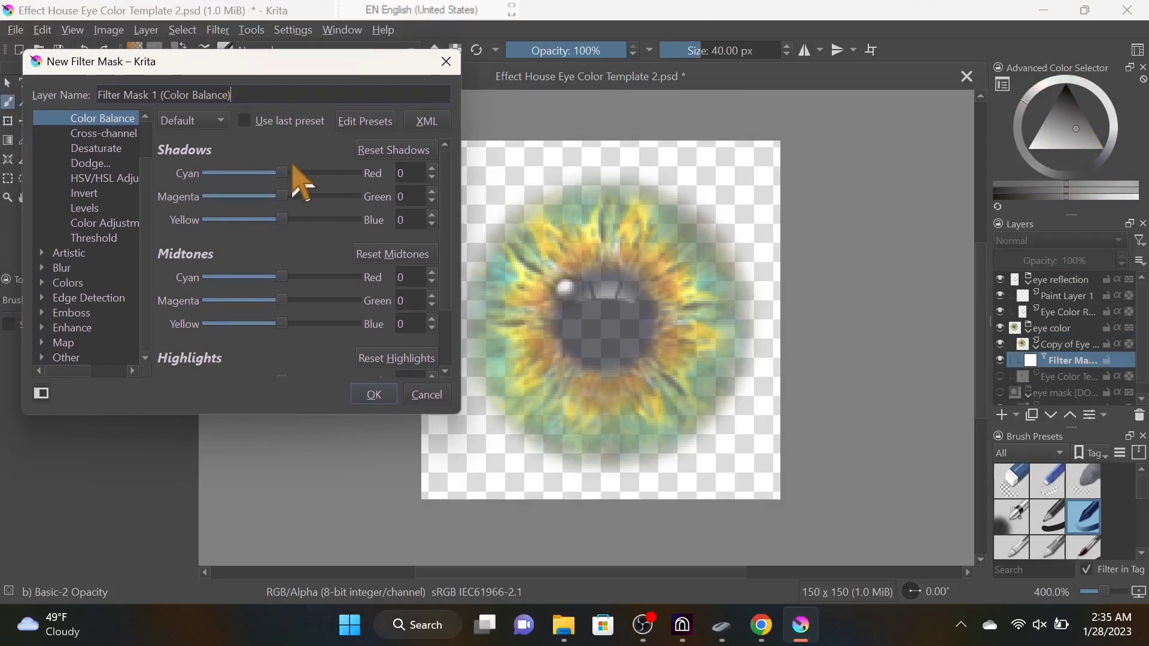
left_click_drag(281, 173, 381, 189)
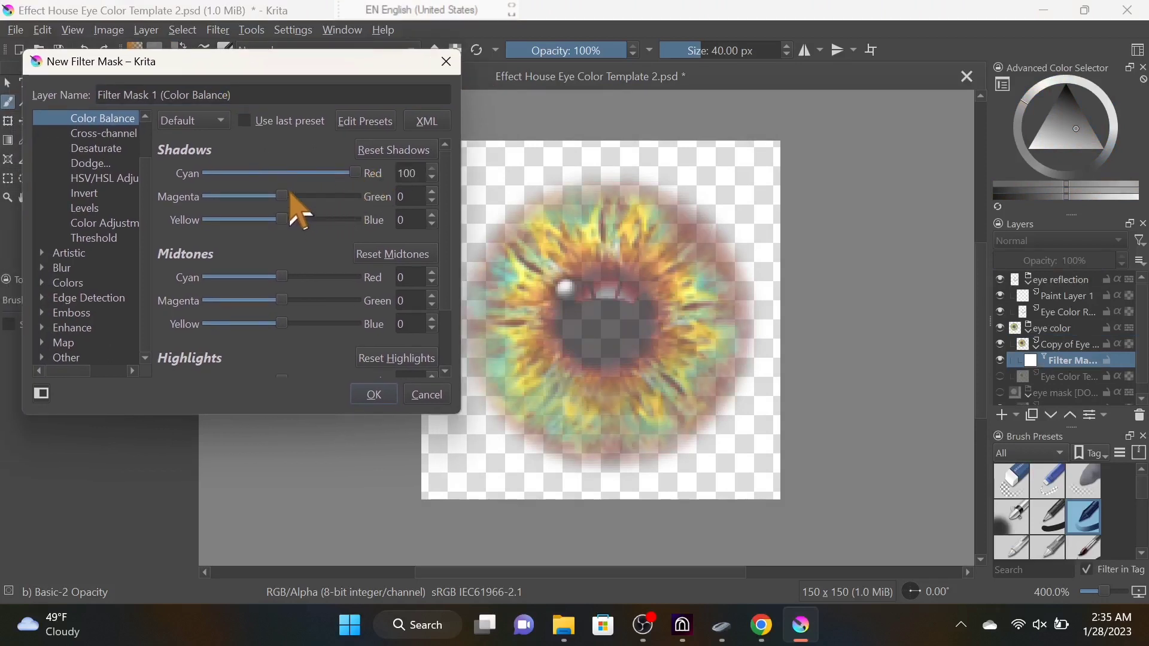
left_click_drag(280, 197, 208, 197)
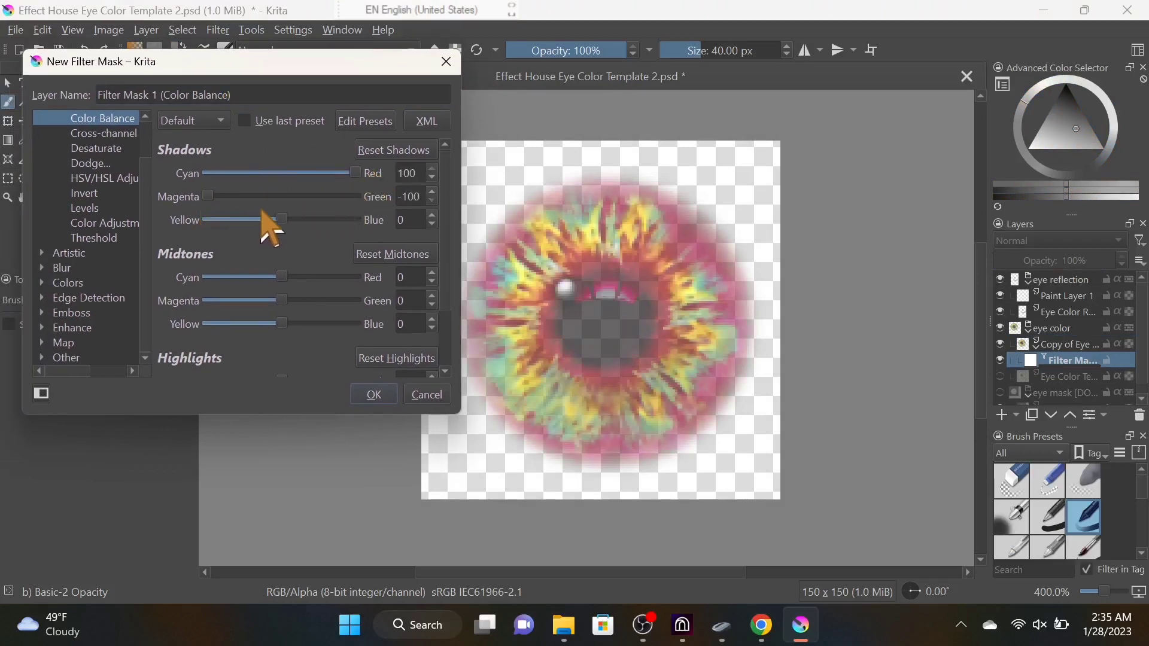
mouse_move(279, 223)
left_mouse_down()
mouse_move(364, 227)
mouse_move(310, 223)
left_mouse_up()
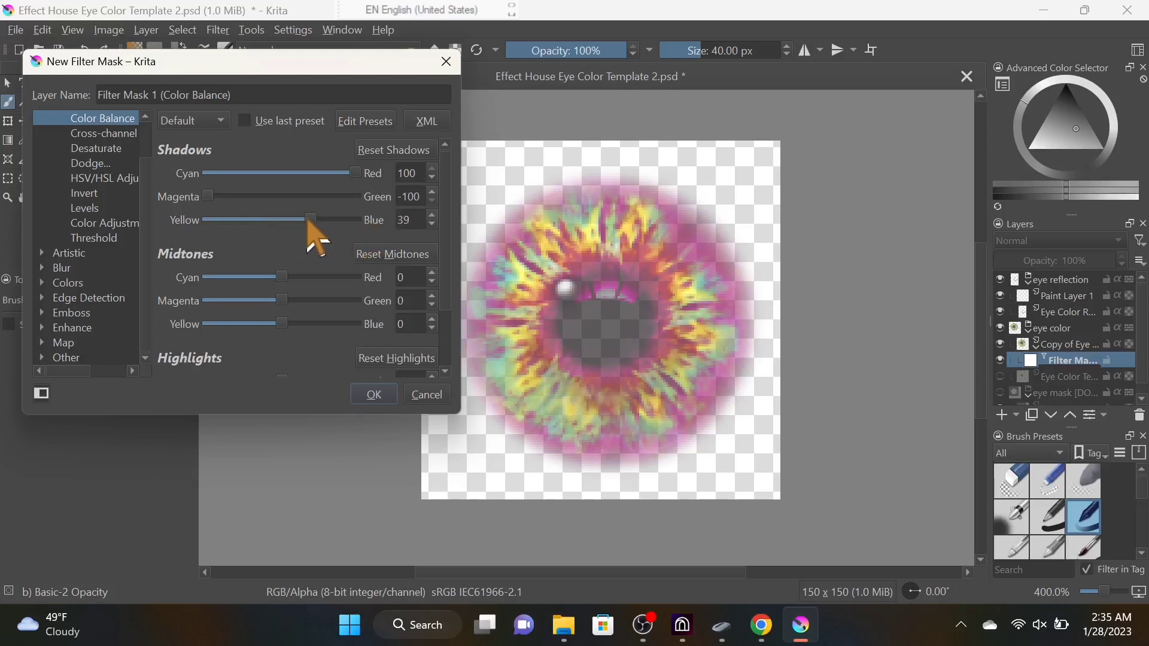
mouse_move(283, 277)
left_mouse_down()
mouse_move(365, 297)
mouse_move(326, 279)
left_mouse_up()
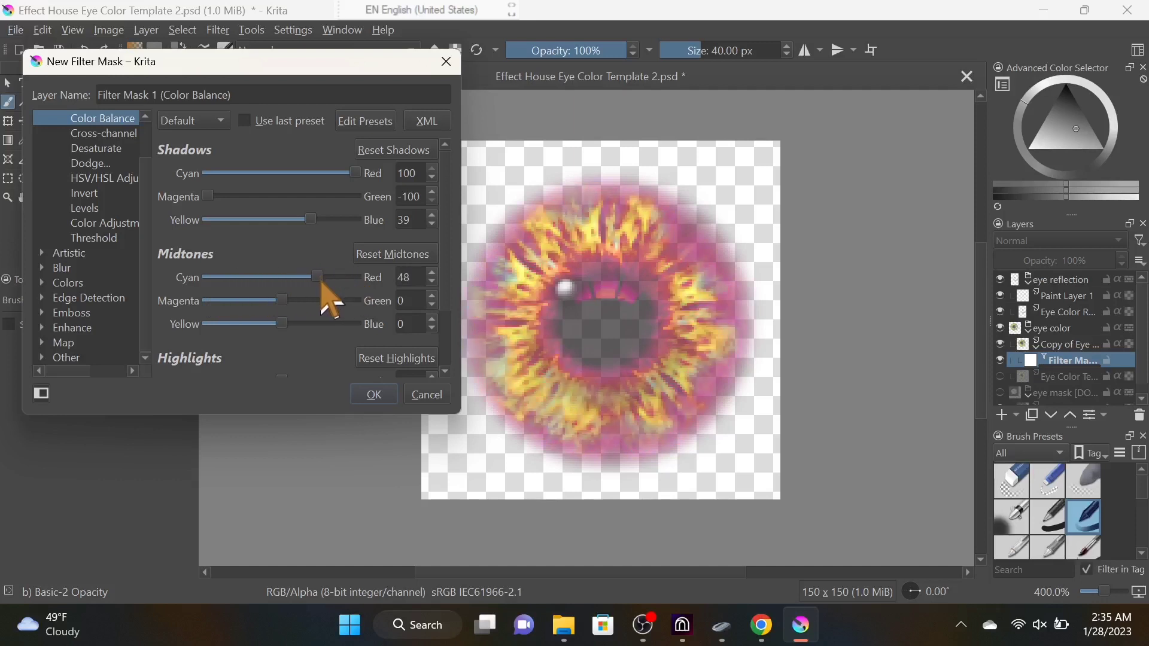
mouse_move(280, 324)
left_mouse_down()
mouse_move(349, 327)
mouse_move(250, 337)
mouse_move(299, 334)
mouse_move(313, 307)
mouse_move(329, 313)
mouse_move(257, 308)
mouse_move(289, 300)
mouse_move(312, 319)
mouse_move(292, 305)
left_mouse_up()
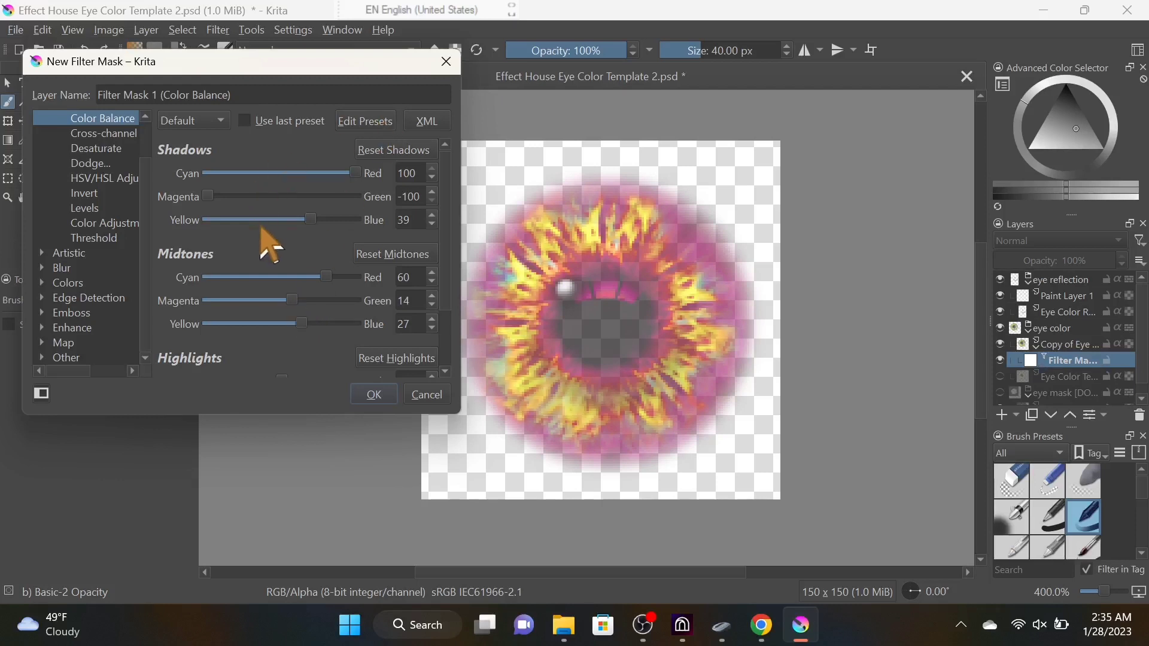
Raise shadows blue to 100, shift highlights fully toward cyan, and apply the mask
left_click_drag(314, 222, 359, 221)
scroll(288, 260, "down", 2)
mouse_move(285, 353)
left_mouse_down()
mouse_move(351, 349)
mouse_move(207, 367)
left_mouse_up()
mouse_move(276, 374)
left_mouse_down()
mouse_move(372, 367)
mouse_move(307, 359)
mouse_move(385, 359)
mouse_move(398, 347)
mouse_move(176, 347)
left_mouse_up()
scroll(307, 359, "down", 2)
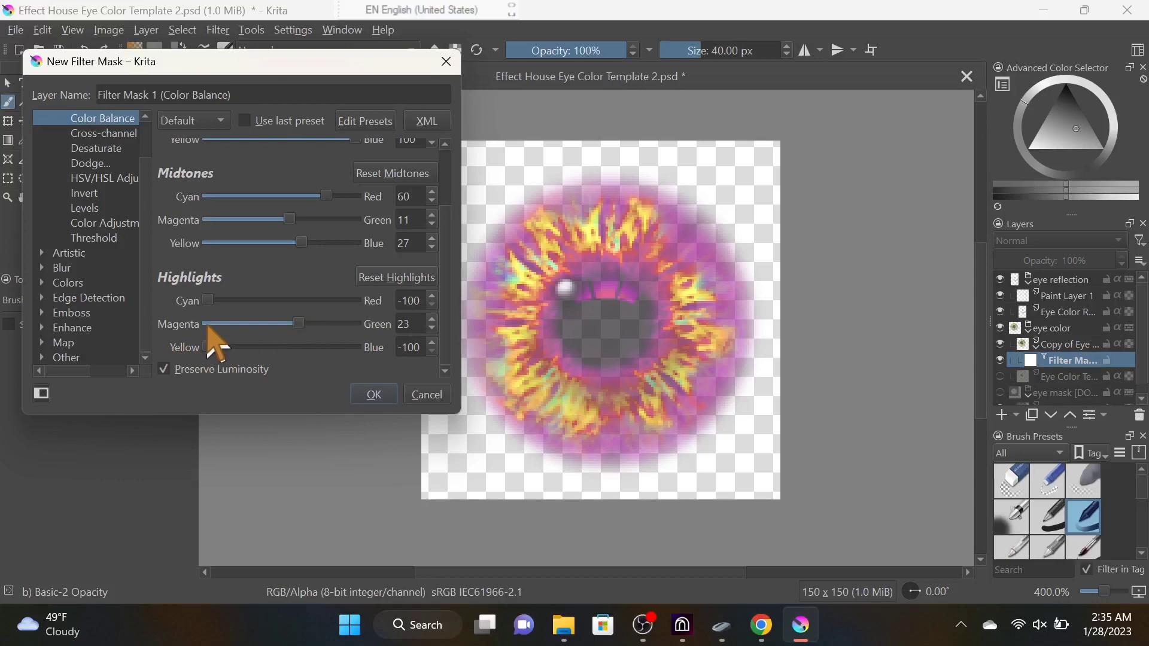
left_click(374, 395)
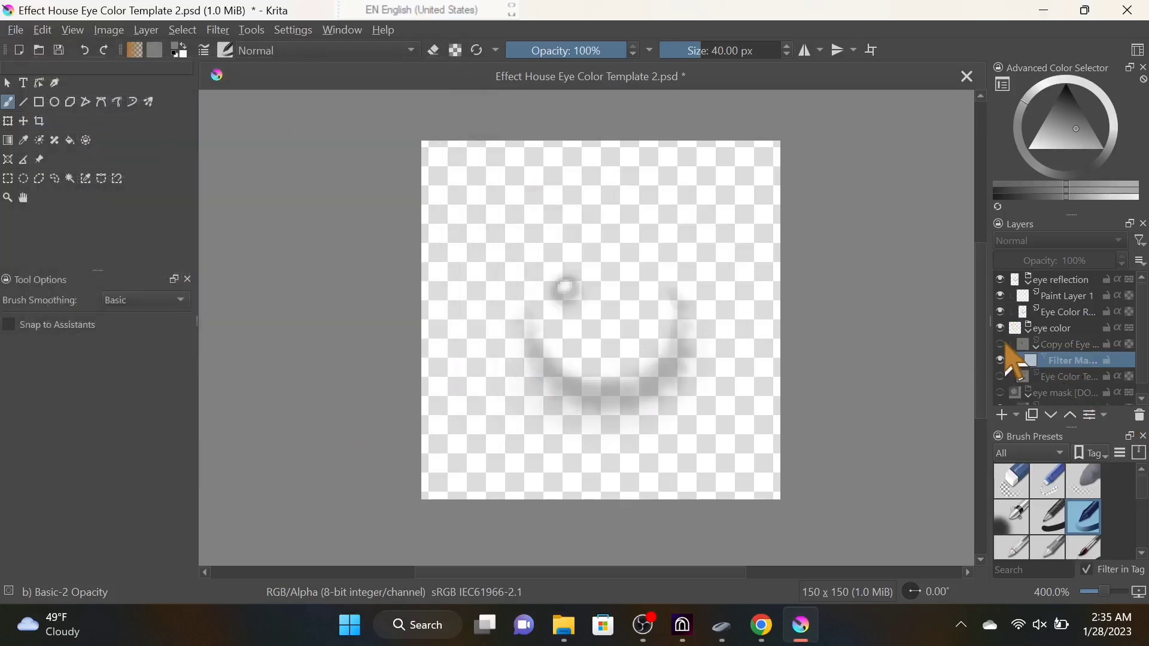
Delete the Color Balance filter mask so the copied eye is green again
right_click(1054, 350)
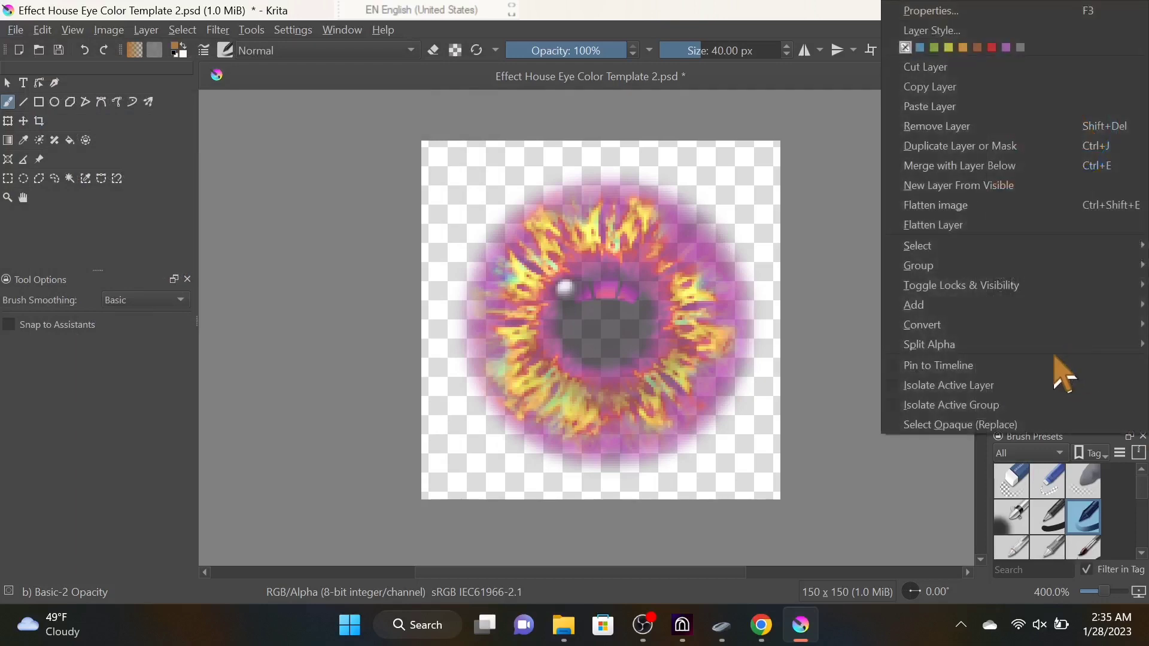
left_click(884, 447)
left_click(1090, 363)
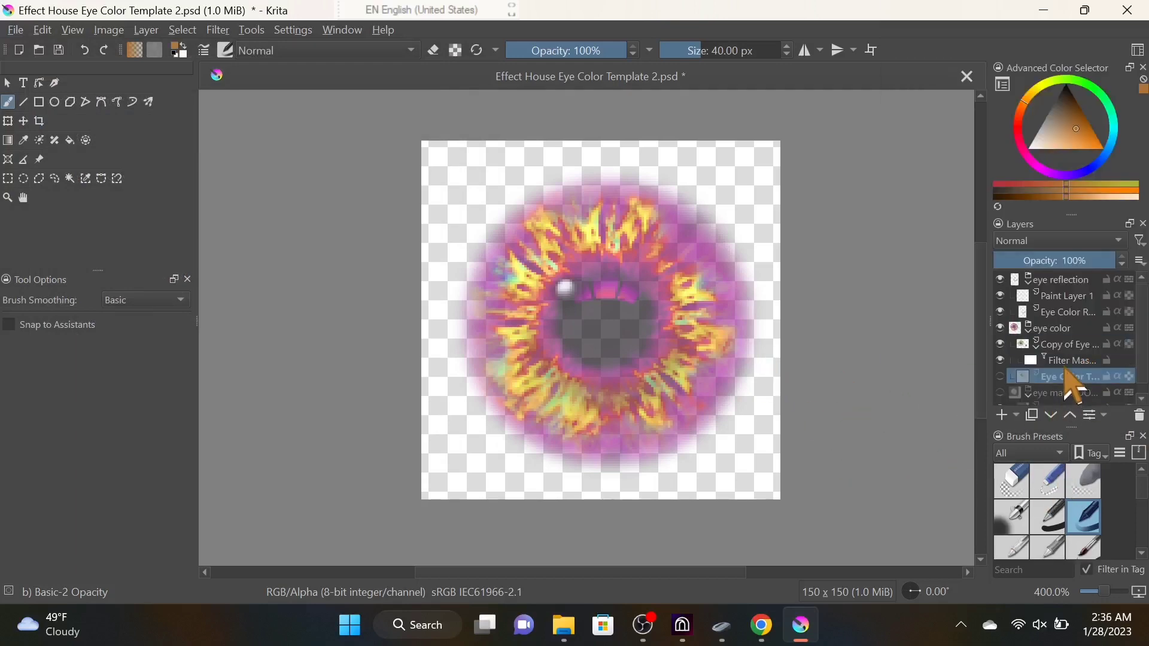
right_click(1072, 363)
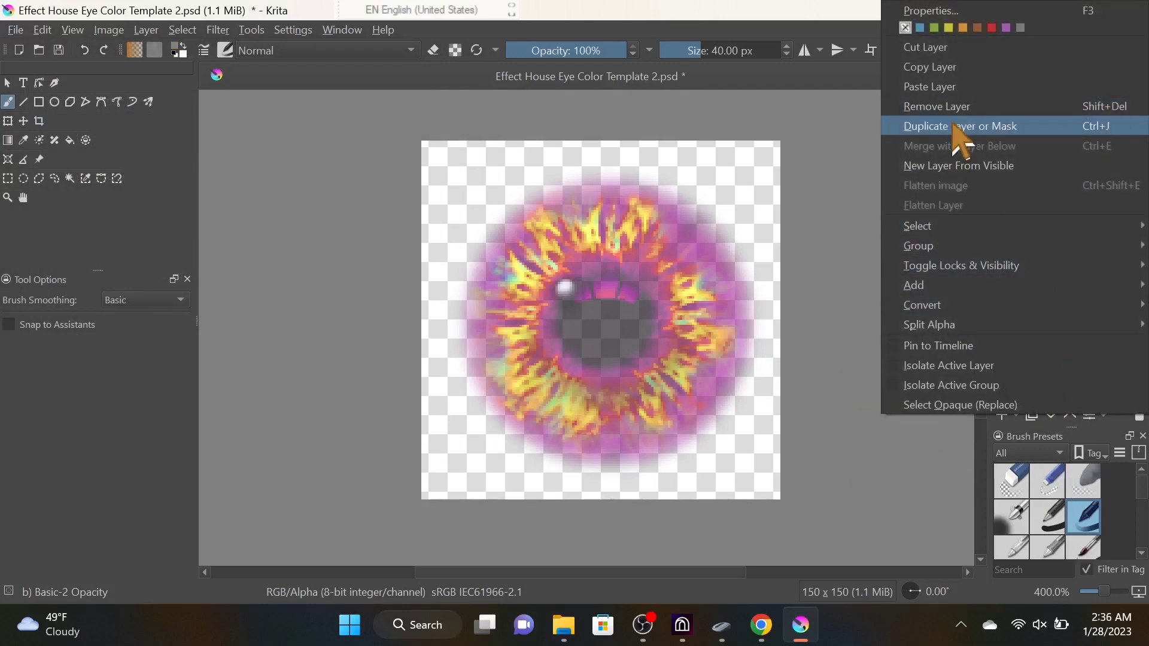
left_click(959, 106)
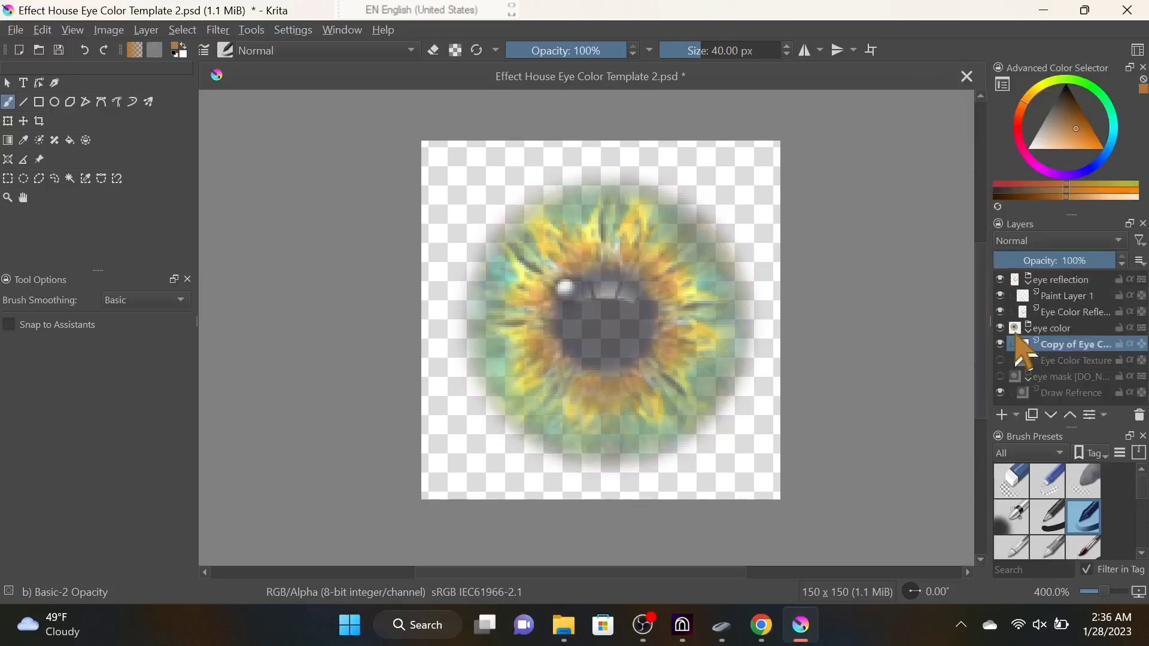
Add Paint Layer 2 above the eye copy, undoing trial orange strokes over the iris
left_click(1002, 415)
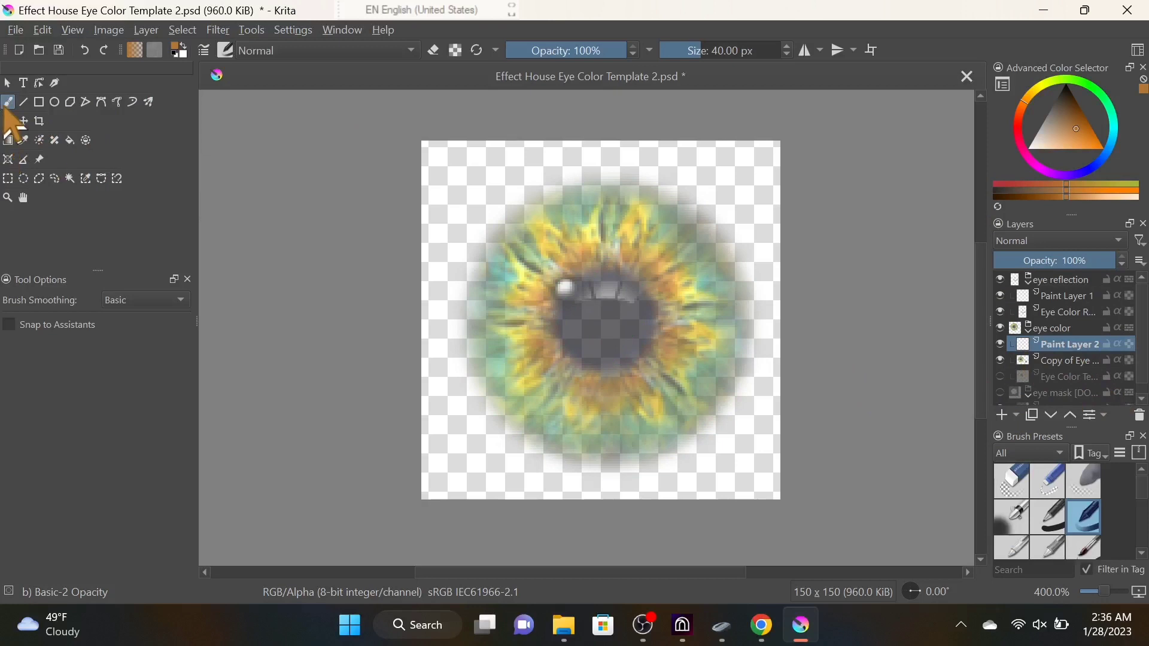
left_click_drag(693, 243, 597, 358)
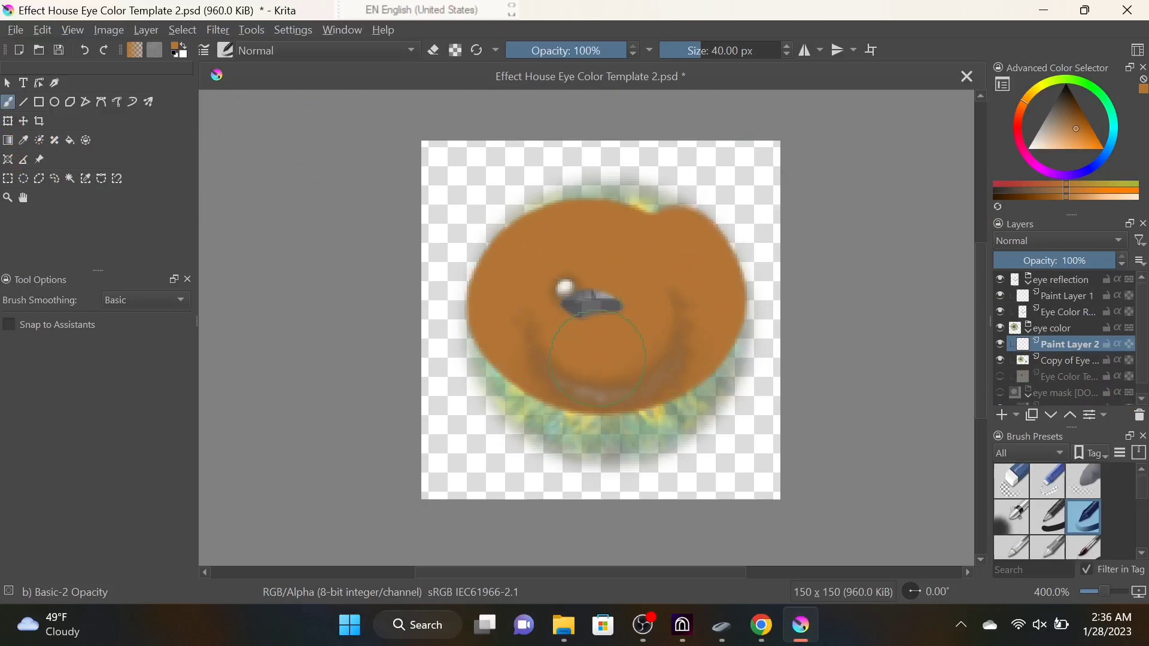
left_click(85, 50)
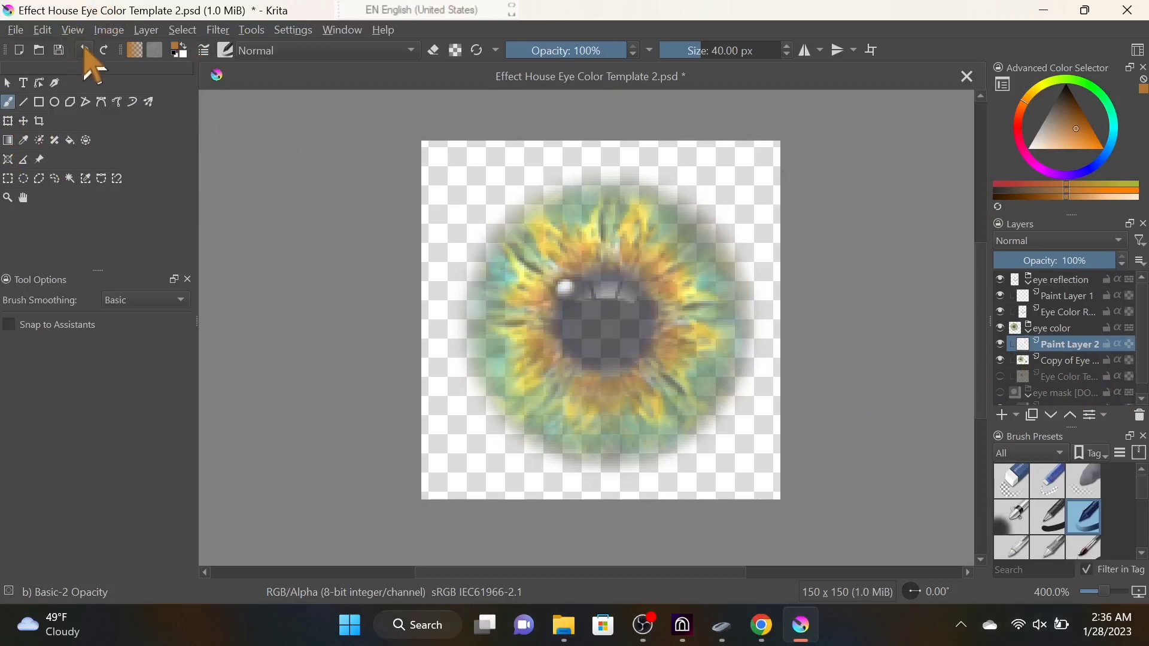
left_click_drag(609, 391, 632, 358)
mouse_move(572, 330)
left_mouse_down()
mouse_move(500, 397)
mouse_move(595, 449)
mouse_move(669, 390)
left_mouse_up()
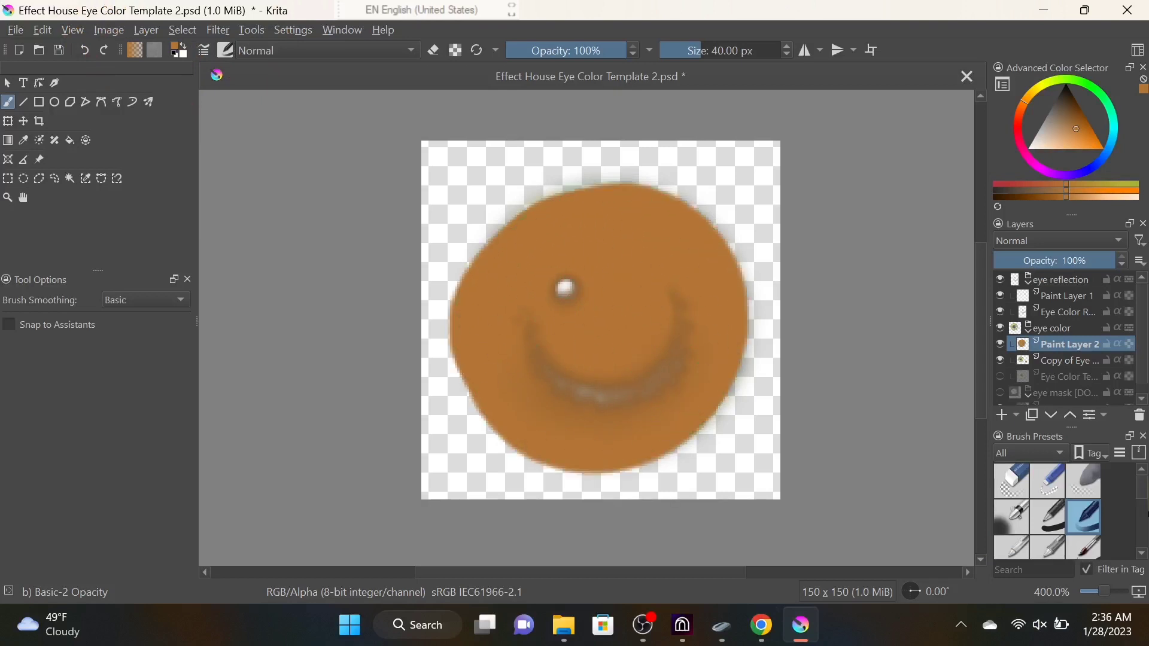
left_click(89, 55)
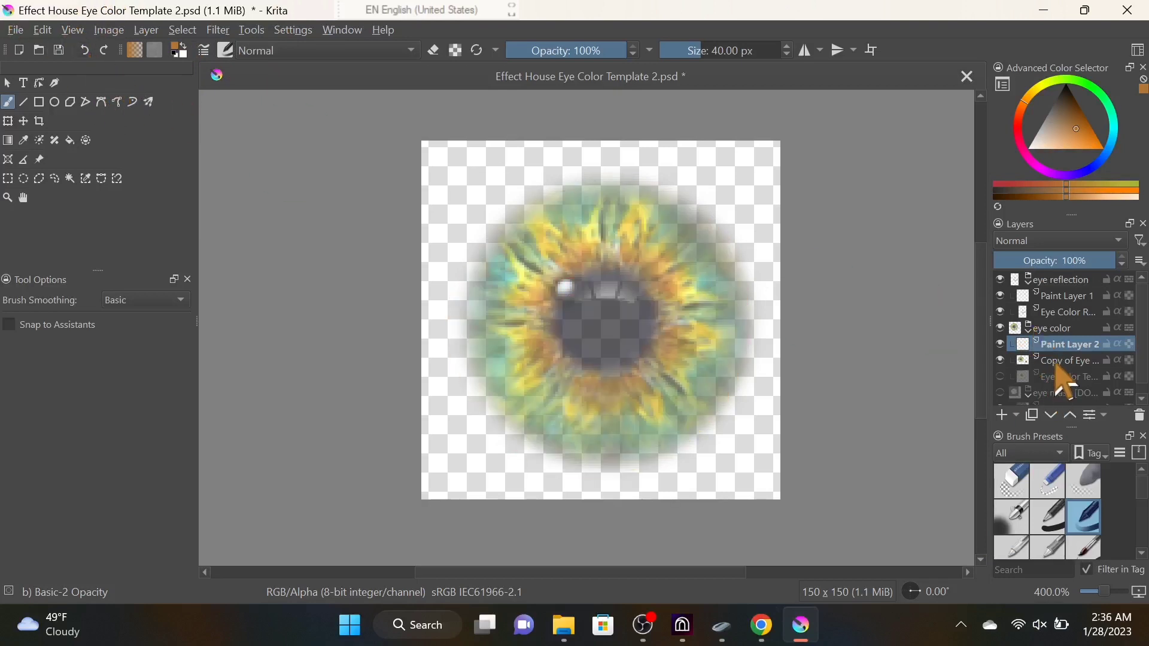
Duplicate the copied eye texture twice and merge the top copy into the layer below
right_click(1059, 365)
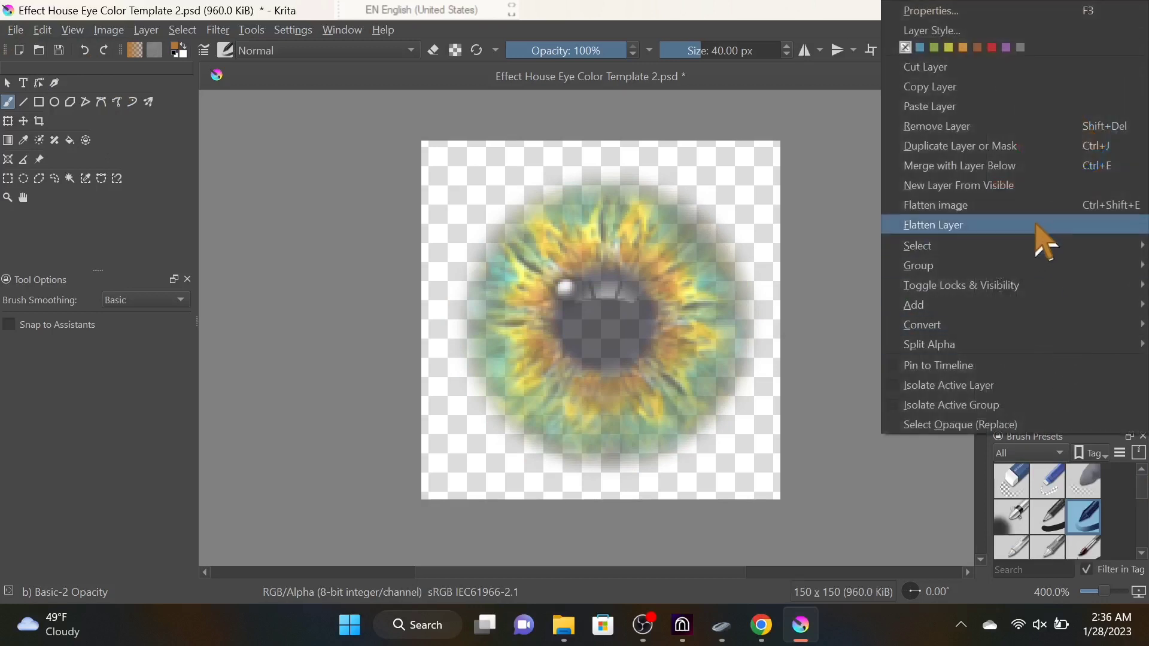
left_click(911, 147)
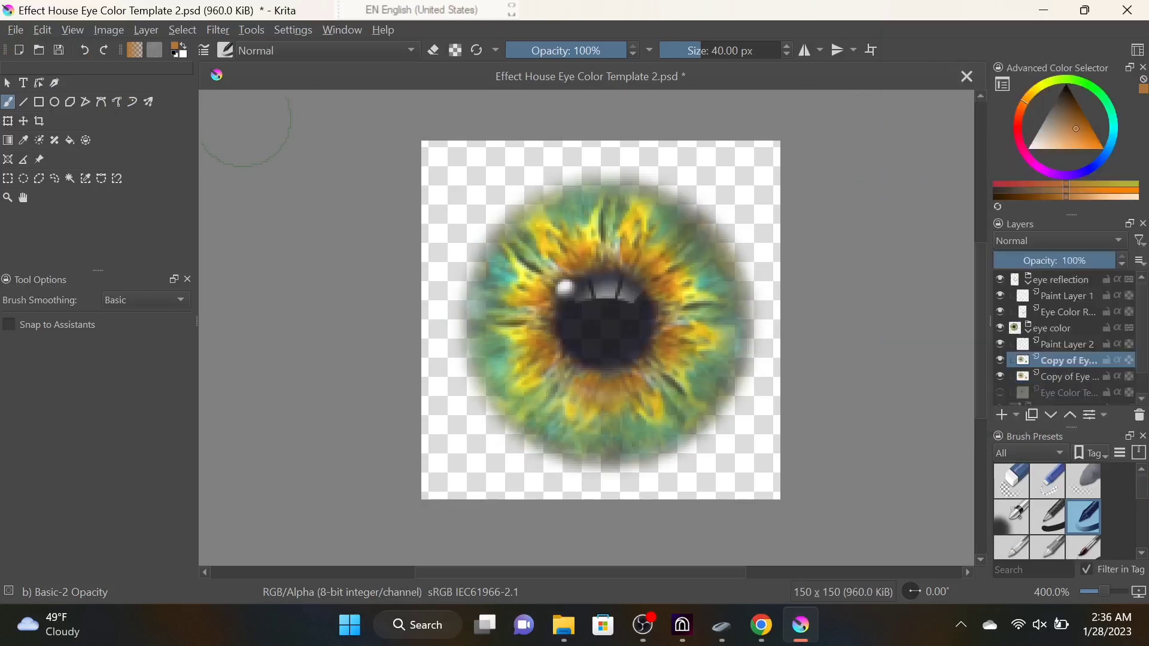
right_click(1069, 361)
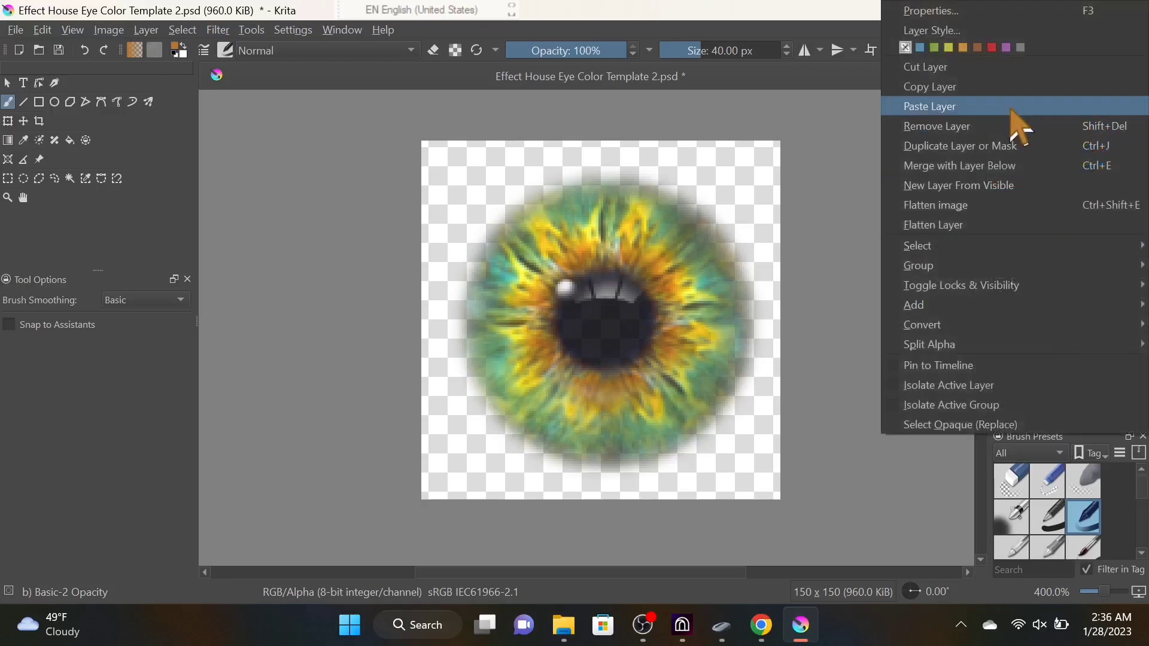
left_click(1008, 145)
right_click(1064, 364)
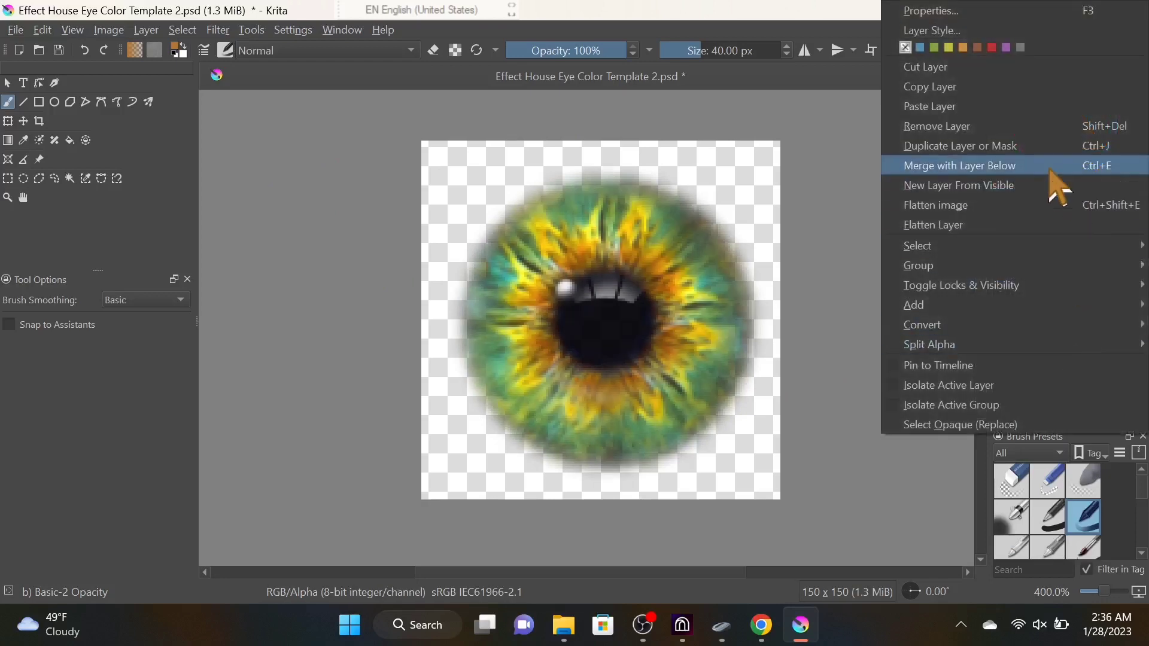
left_click(1017, 172)
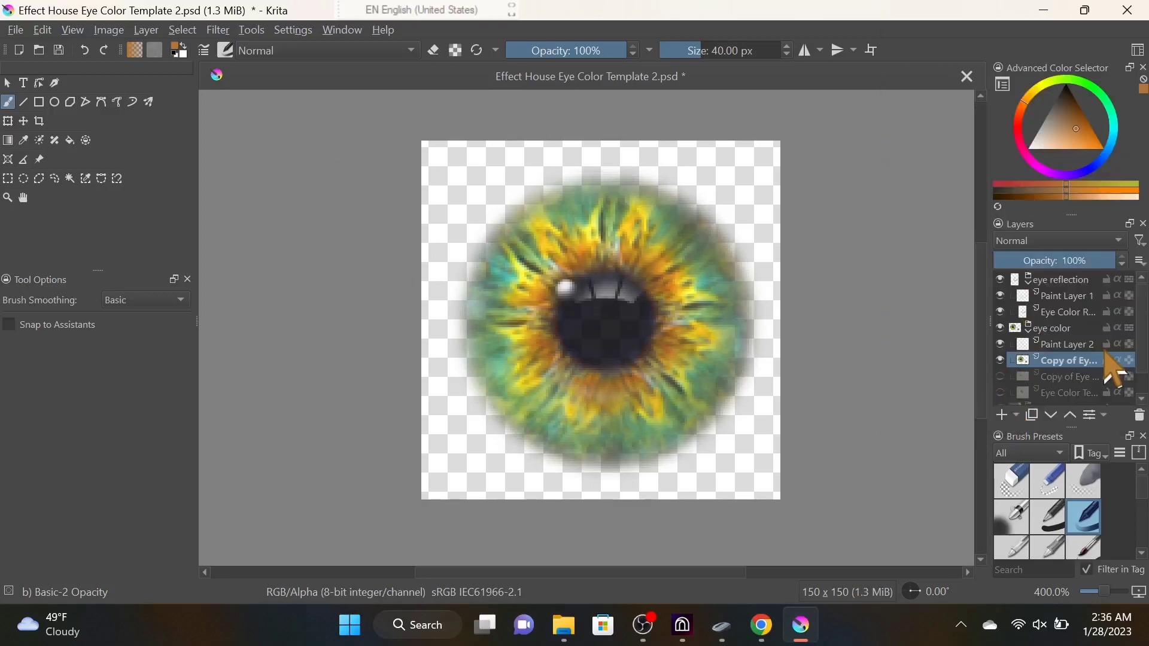
Repeat duplicate-and-merge on the eye copy to deepen the iris, ending with a fresh duplicate
right_click(1083, 360)
left_click(1017, 149)
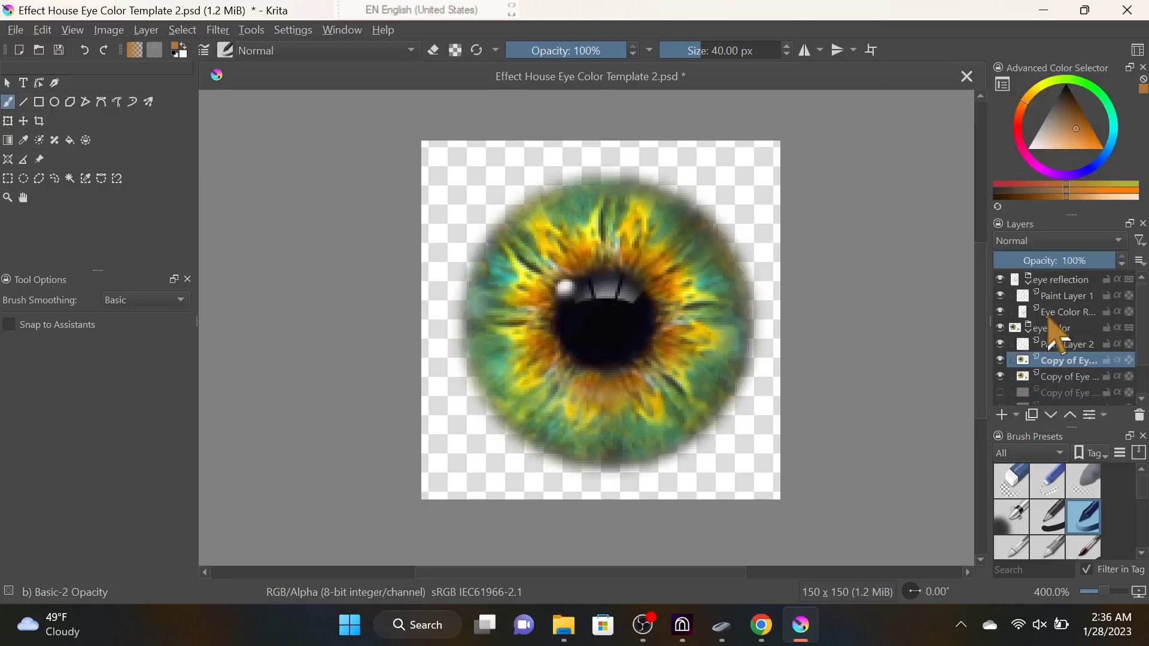
right_click(1050, 377)
left_click(1021, 167)
right_click(1051, 366)
left_click(1044, 147)
right_click(1104, 387)
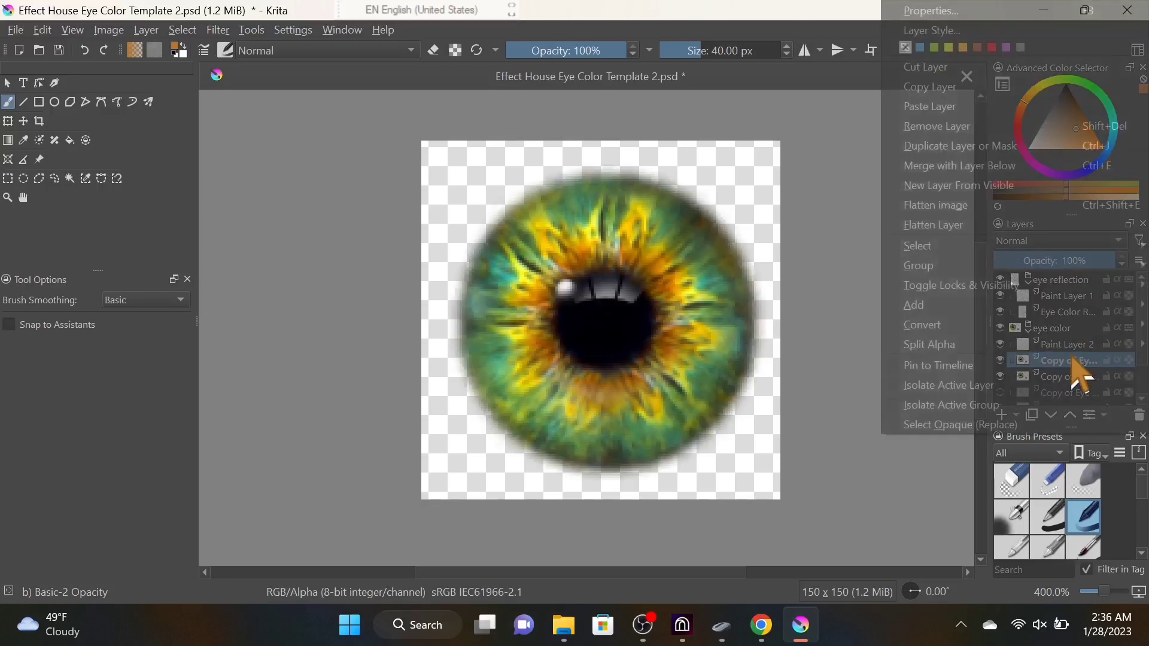
left_click(1044, 166)
right_click(1051, 367)
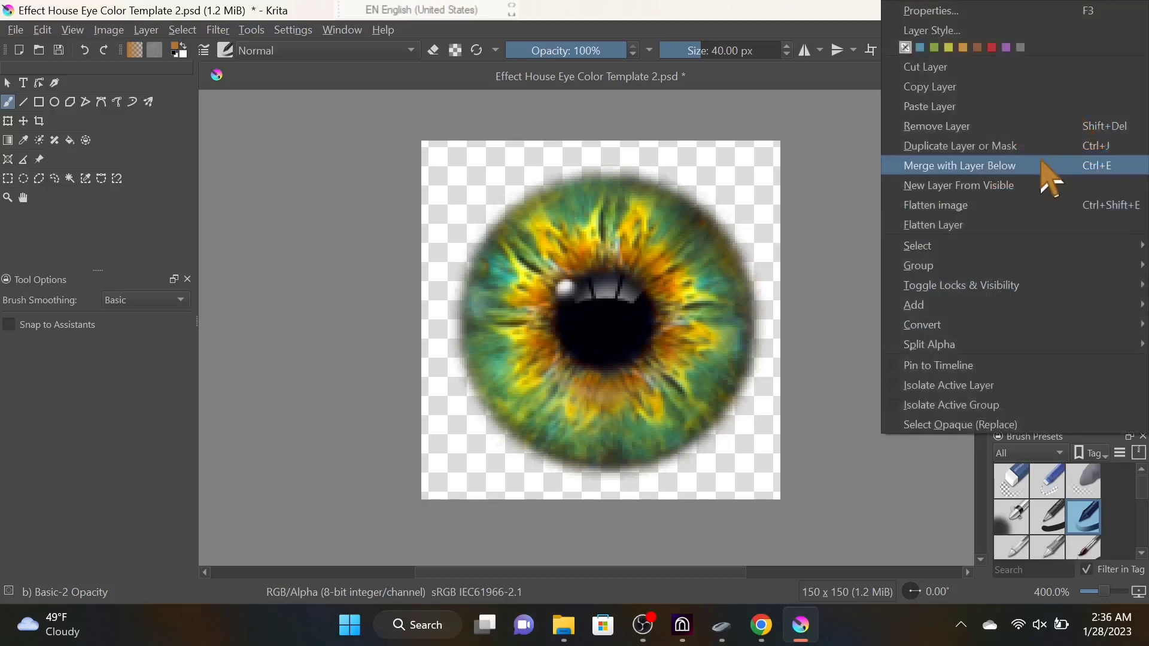
left_click(1024, 147)
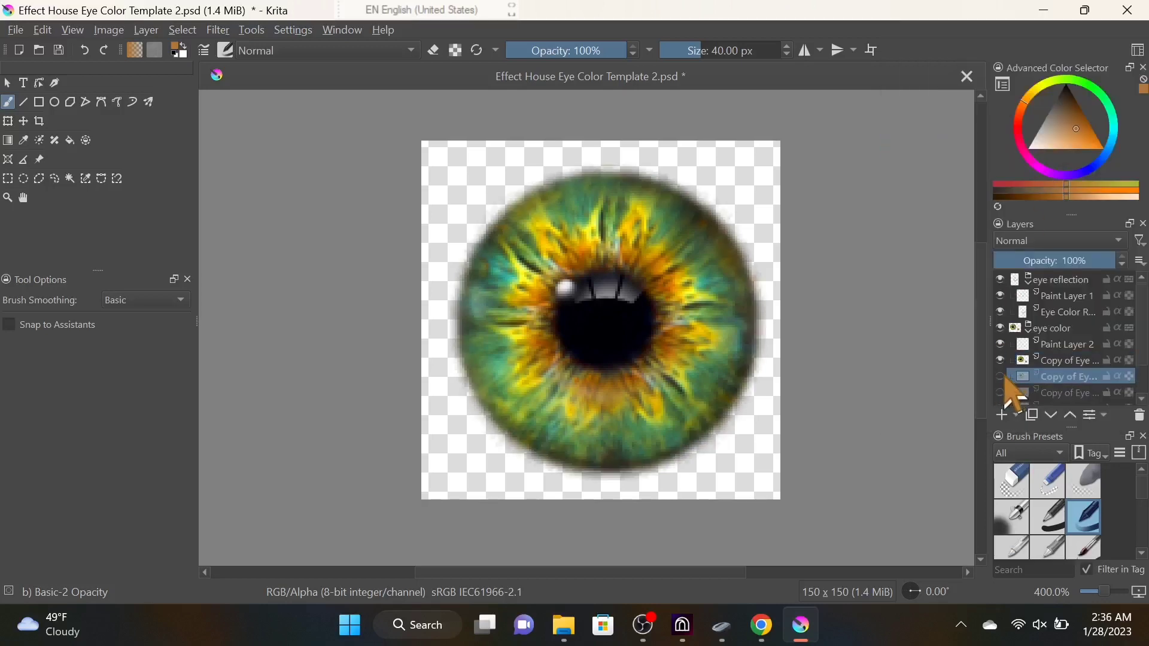
Add a Color Balance filter mask with shadows toward cyan and midtones toward red, blue and magenta
right_click(1065, 367)
mouse_move(914, 305)
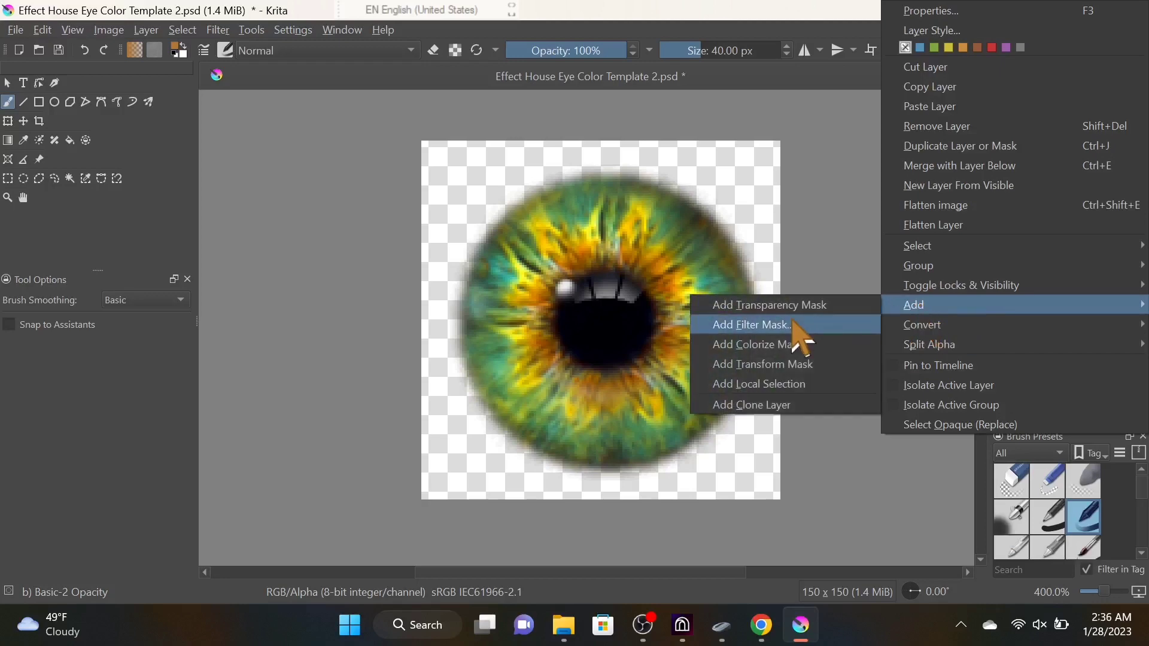
left_click(797, 335)
mouse_move(529, 112)
left_mouse_down()
mouse_move(149, 80)
mouse_move(187, 74)
left_mouse_up()
mouse_move(272, 192)
left_mouse_down()
mouse_move(336, 197)
mouse_move(213, 197)
left_mouse_up()
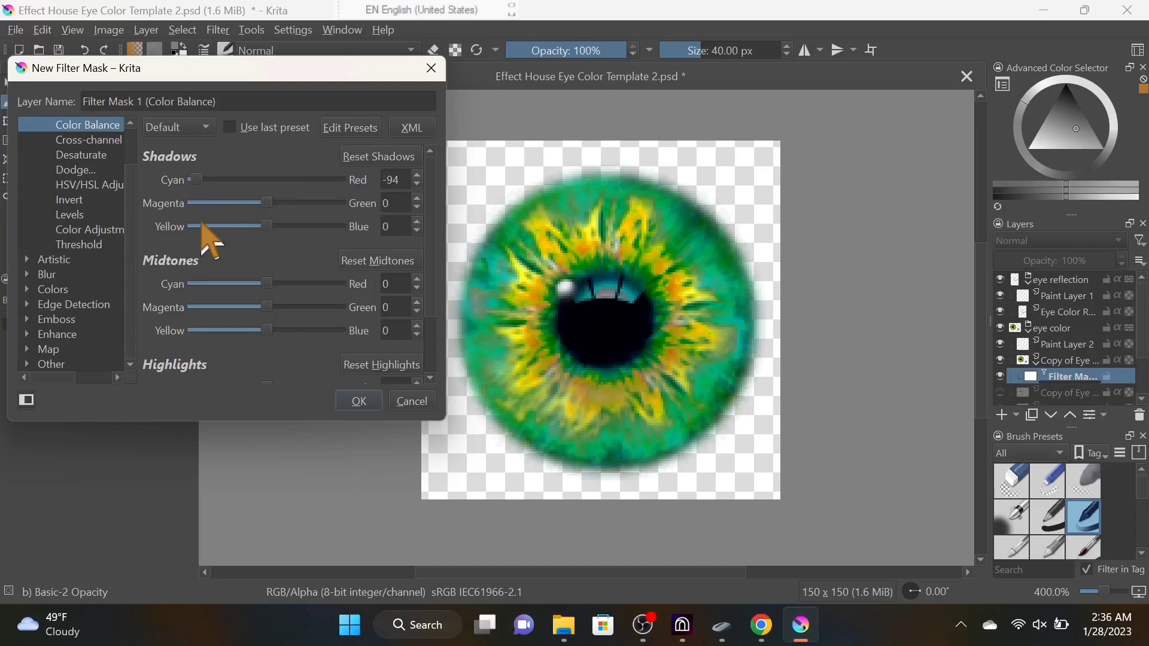
left_click_drag(271, 287, 342, 287)
left_click_drag(268, 331, 349, 333)
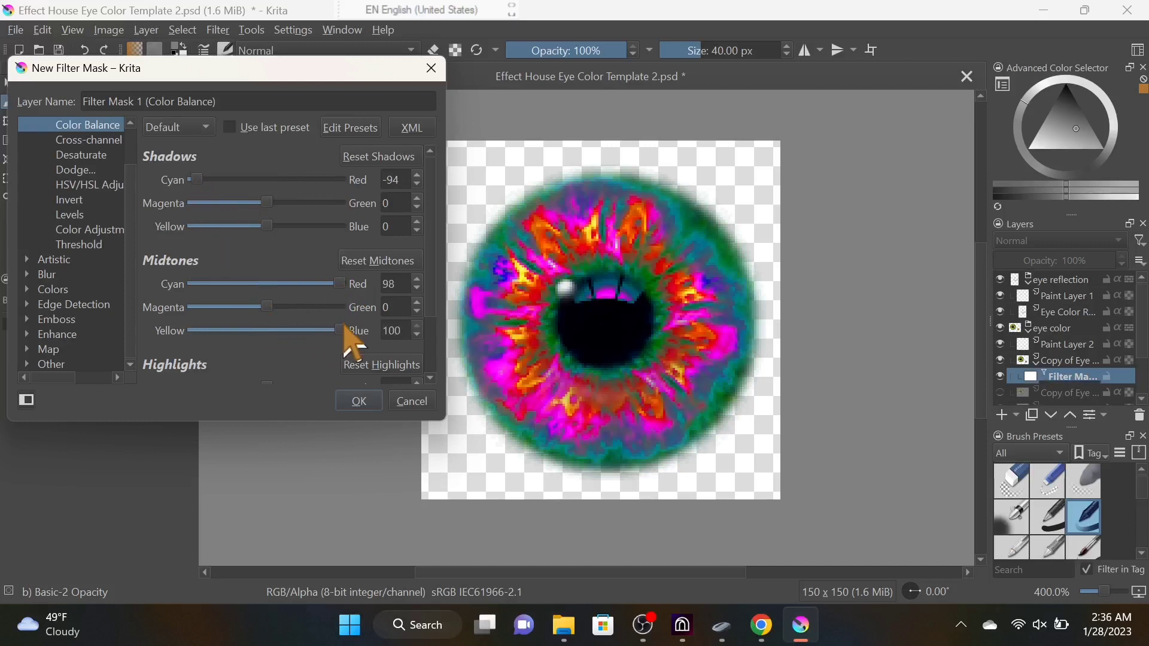
mouse_move(269, 308)
left_mouse_down()
mouse_move(193, 317)
mouse_move(239, 333)
left_mouse_up()
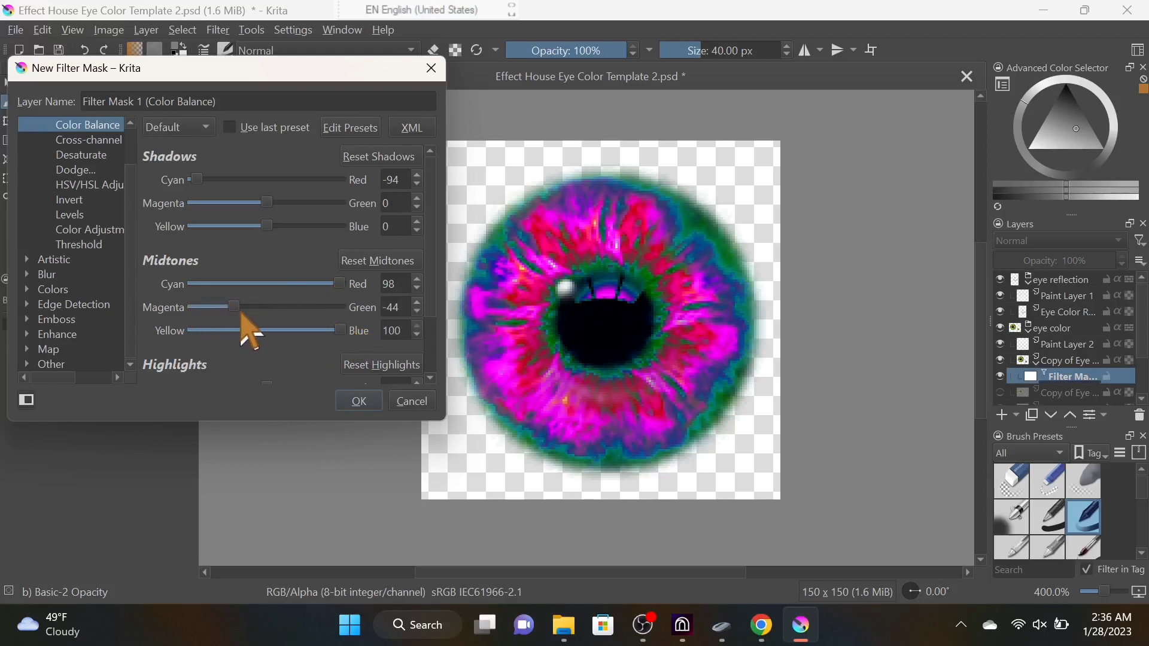
mouse_move(339, 284)
left_mouse_down()
mouse_move(251, 285)
mouse_move(339, 285)
left_mouse_up()
Tune highlights toward blue, midtones fully blue with less red, shadows toward magenta, and apply
scroll(358, 309, "down", 2)
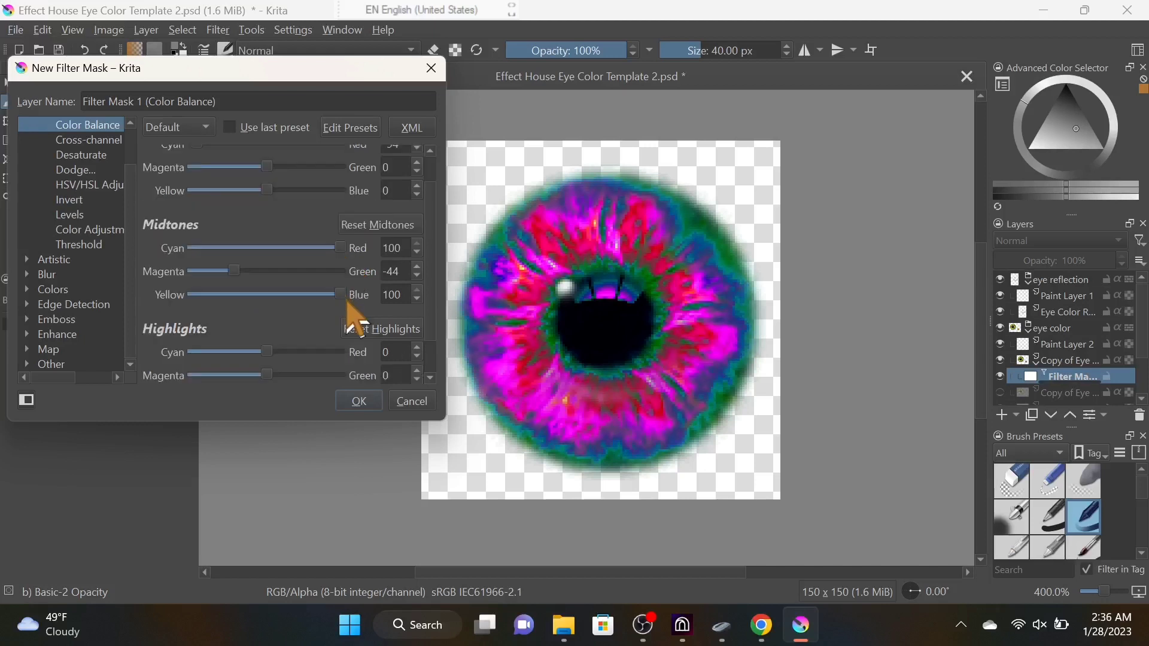
scroll(351, 307, "down", 2)
mouse_move(267, 307)
left_mouse_down()
mouse_move(384, 328)
mouse_move(259, 329)
mouse_move(378, 349)
left_mouse_up()
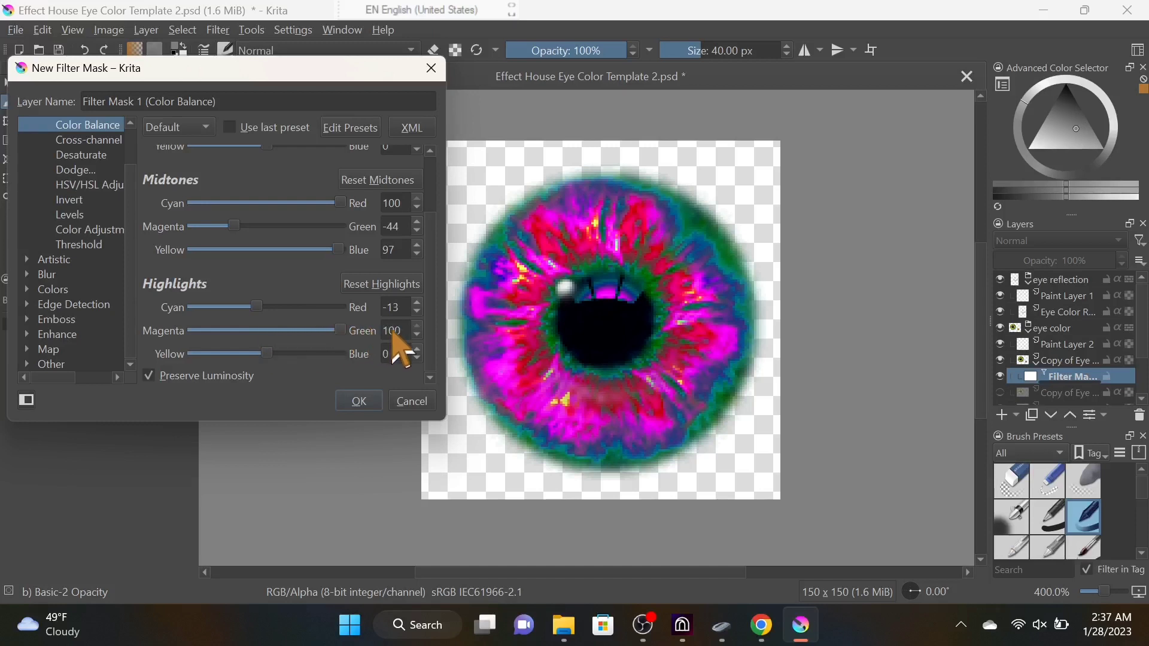
mouse_move(272, 353)
left_mouse_down()
mouse_move(158, 353)
mouse_move(311, 354)
left_mouse_up()
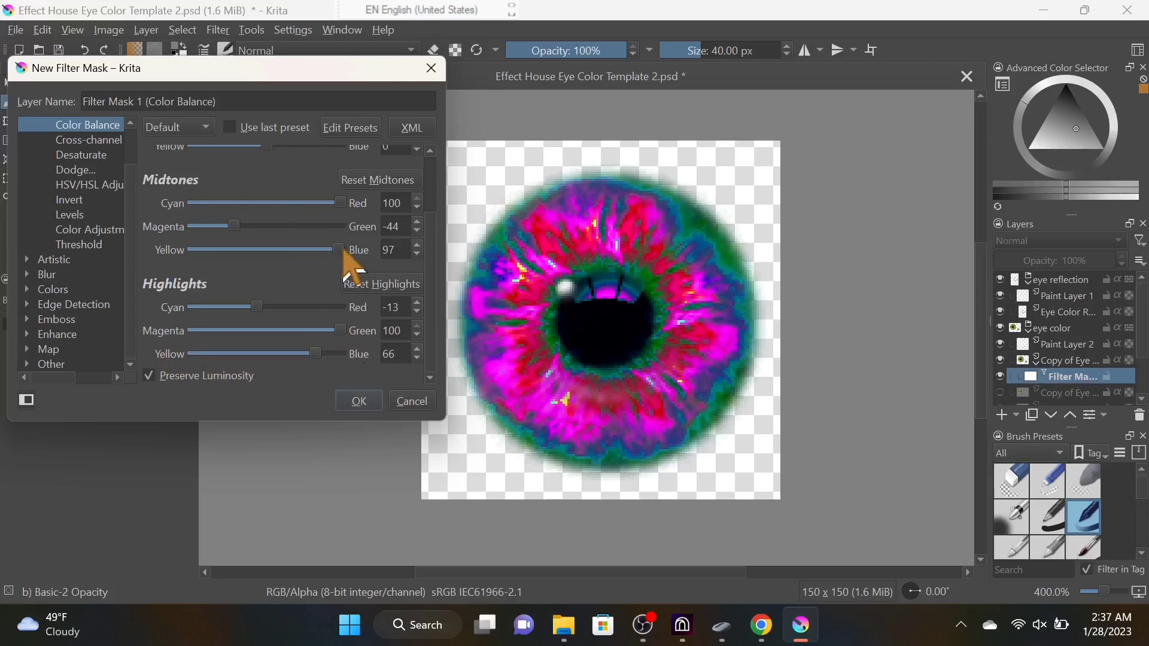
mouse_move(345, 252)
left_mouse_down()
mouse_move(315, 256)
mouse_move(405, 256)
left_mouse_up()
mouse_move(339, 204)
left_mouse_down()
mouse_move(313, 217)
mouse_move(287, 207)
mouse_move(321, 242)
mouse_move(150, 240)
left_mouse_up()
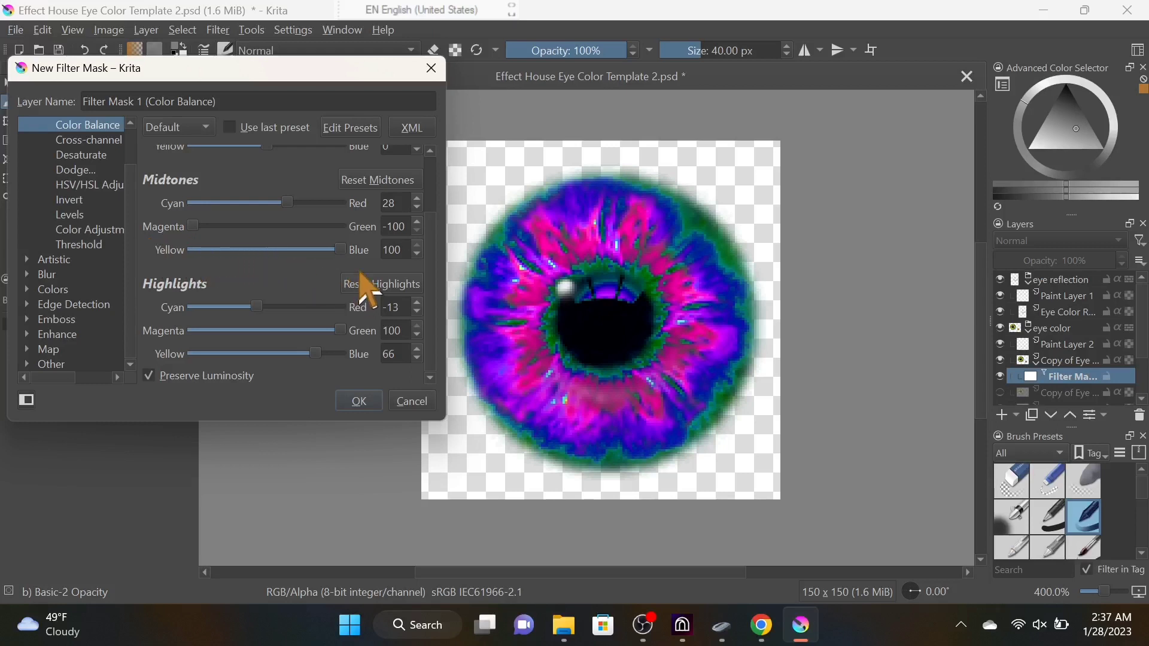
scroll(365, 287, "up", 2)
left_click_drag(268, 181, 336, 182)
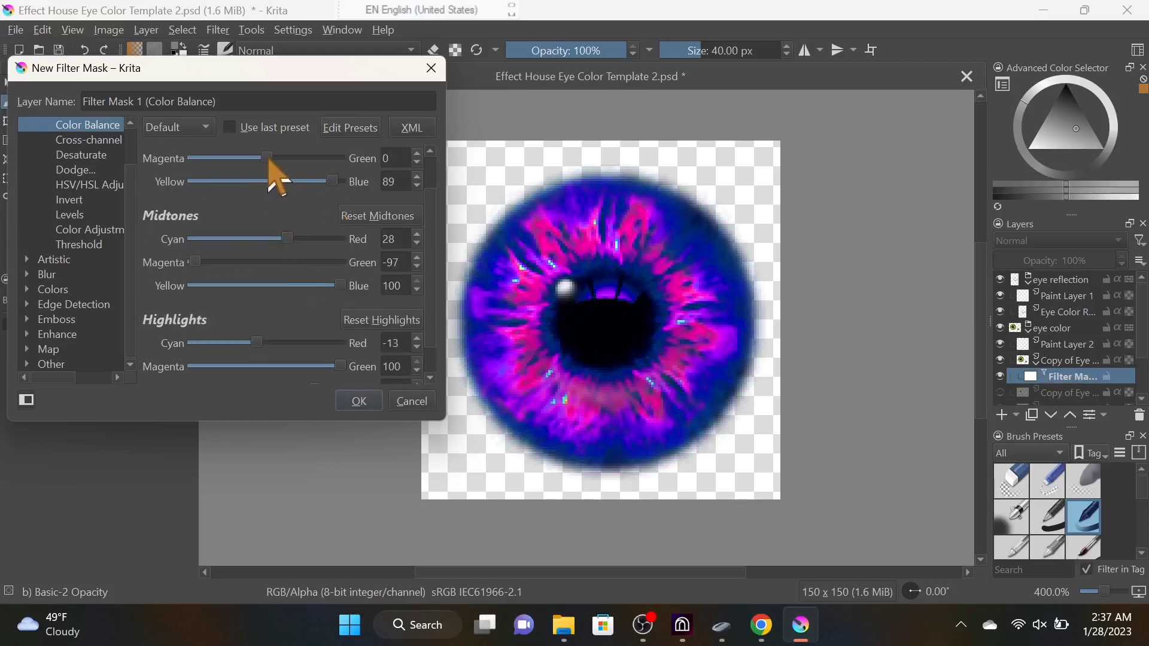
mouse_move(268, 163)
left_mouse_down()
mouse_move(226, 175)
mouse_move(235, 170)
left_mouse_up()
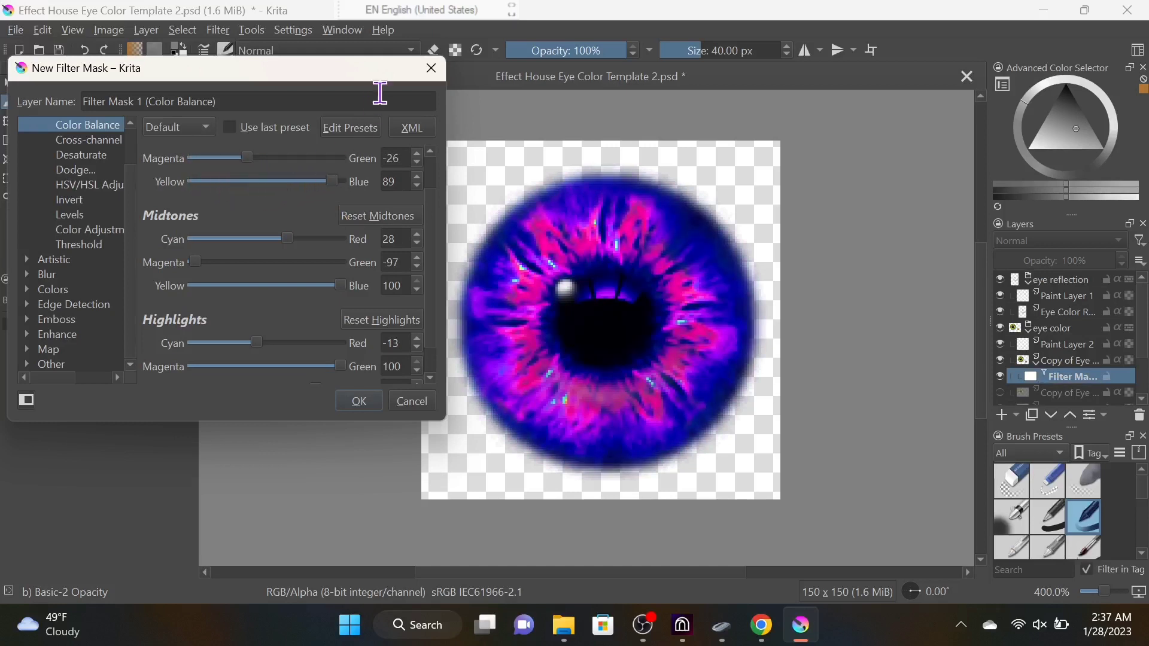
left_click(359, 400)
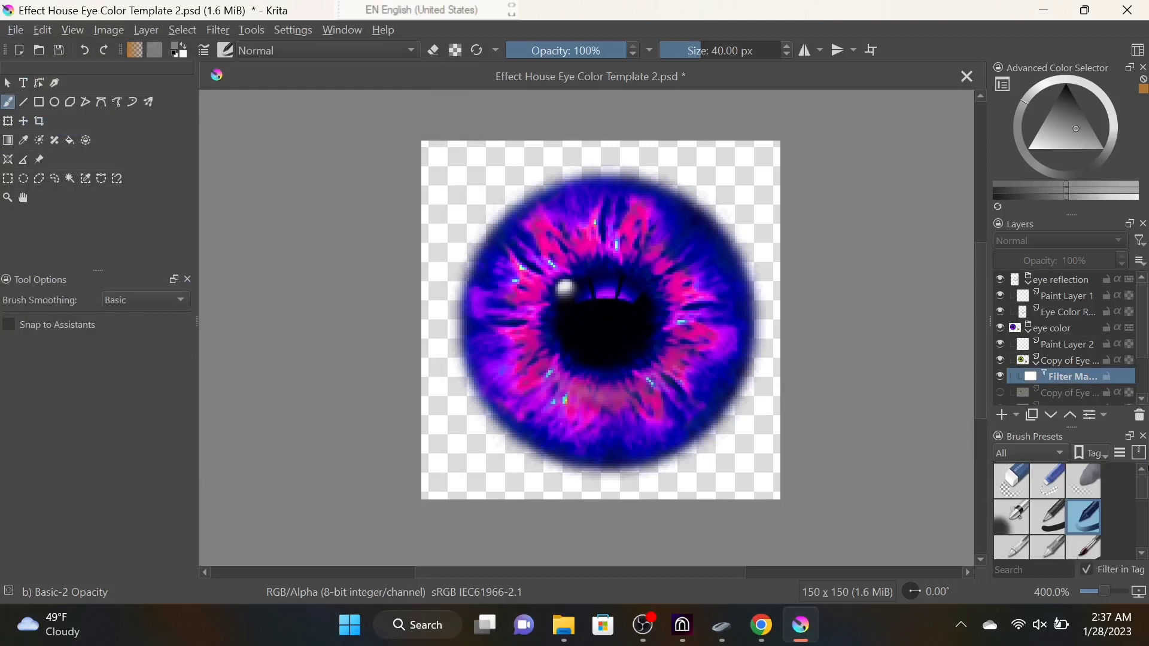
Duplicate the recoloured eye layer, add empty Paint Layer 3, and start adding a File Layer
right_click(1071, 383)
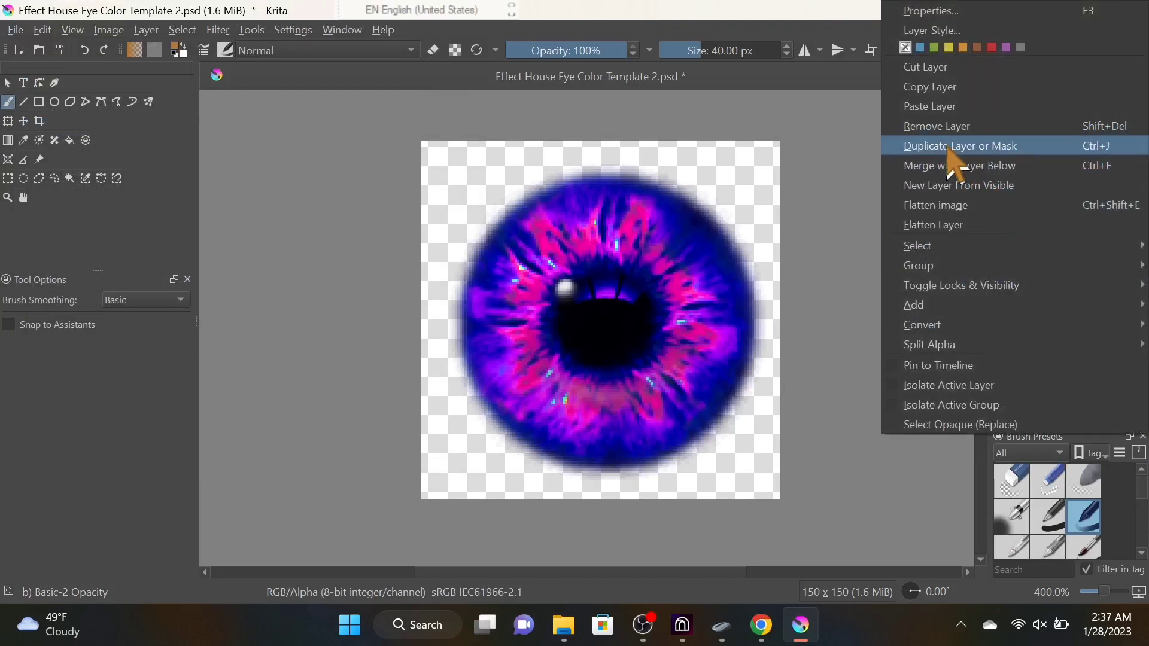
left_click(808, 381)
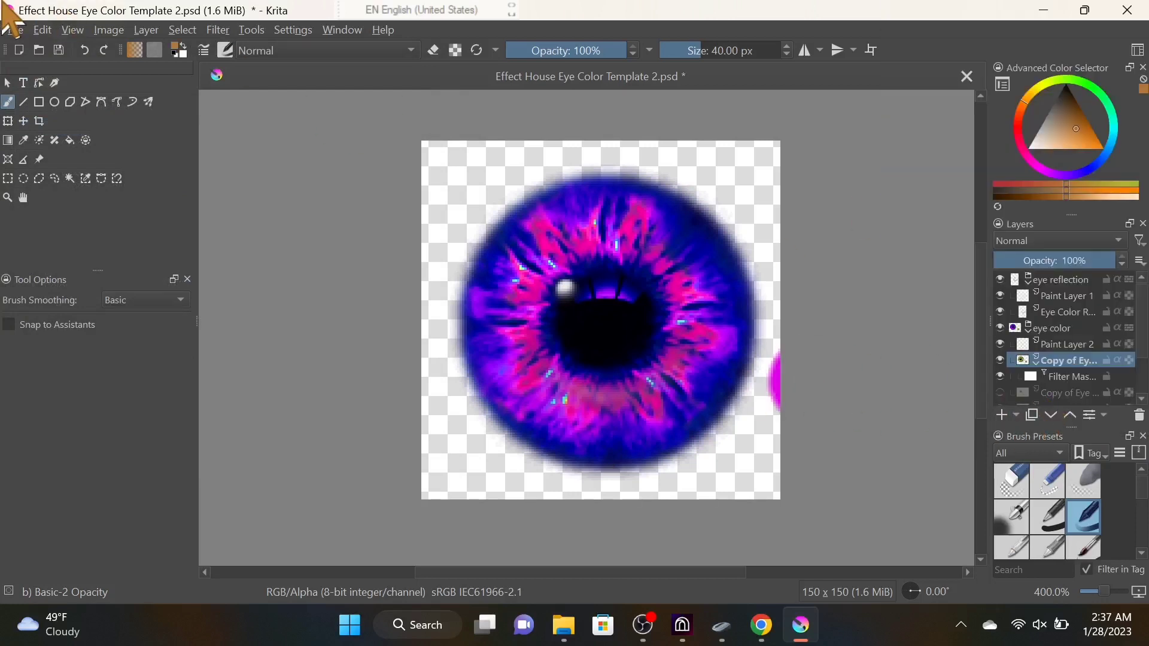
left_click(1002, 414)
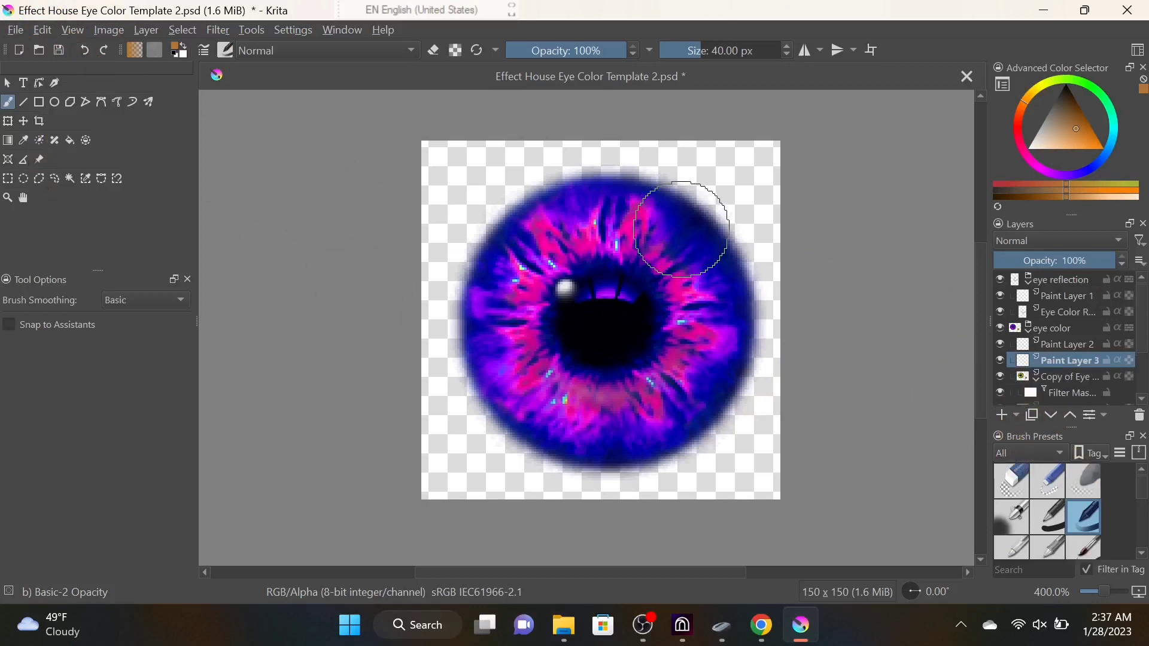
left_click_drag(692, 282, 601, 262)
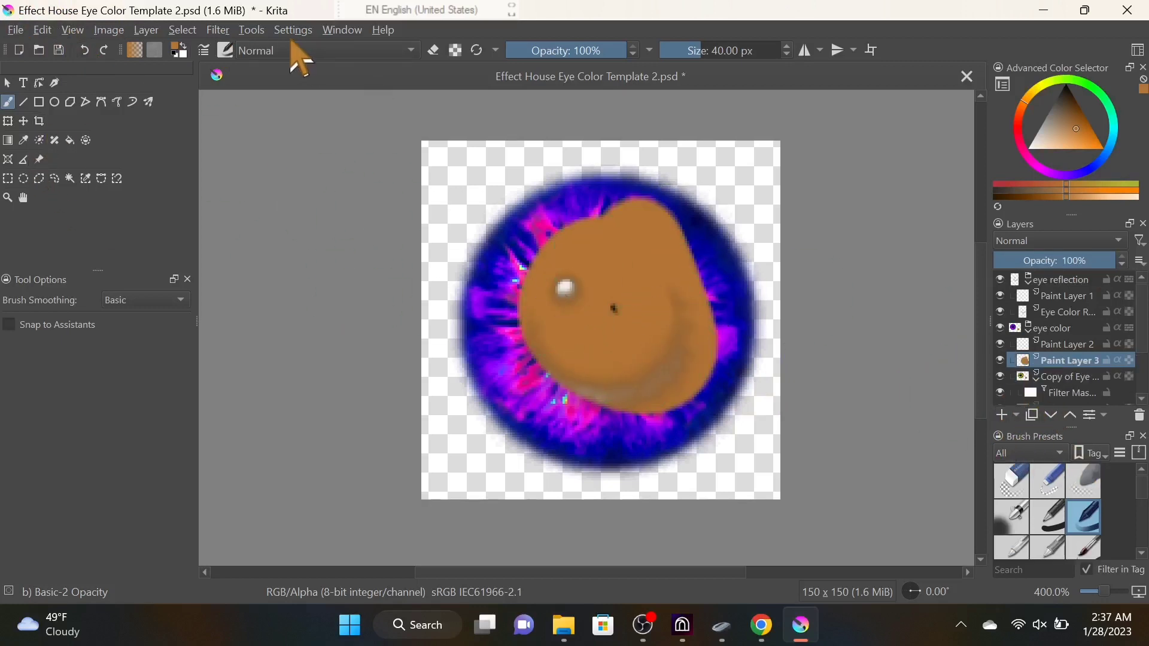
left_click(88, 52)
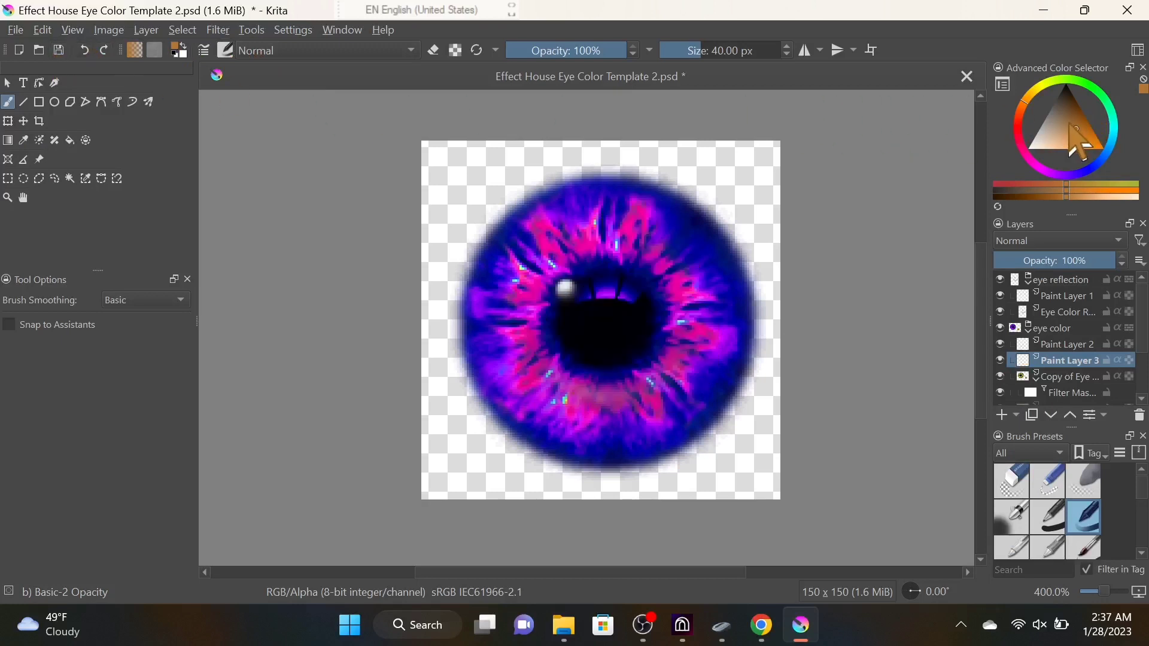
left_click(1016, 416)
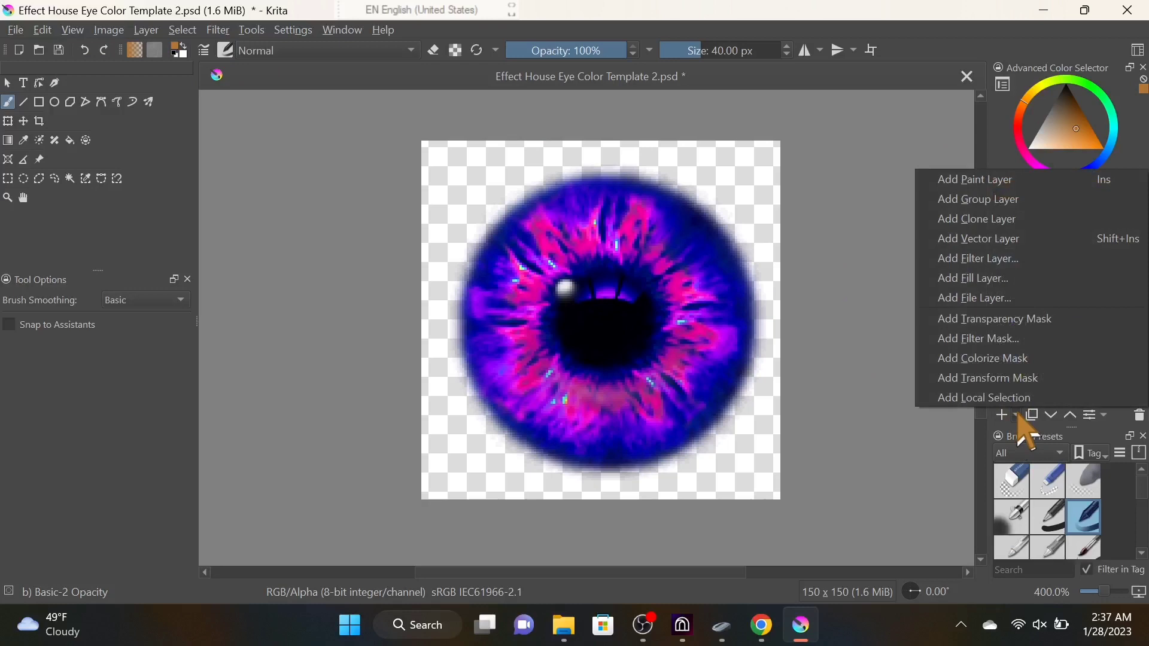
left_click(1015, 298)
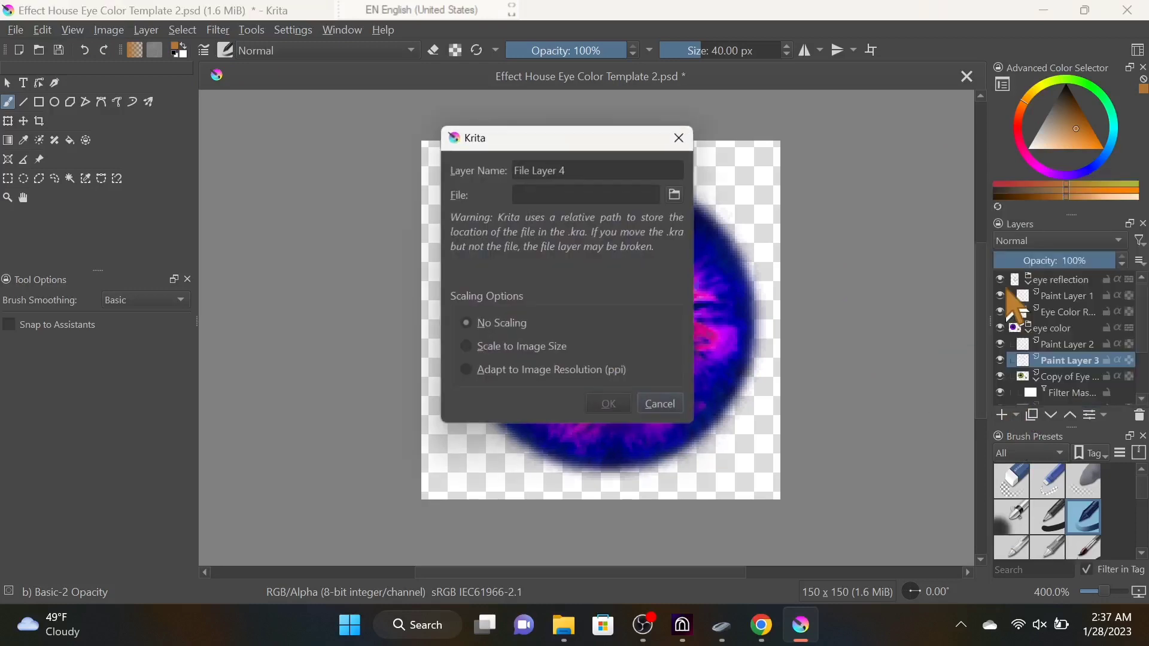
Load the pizza image as File Layer 4
left_click(679, 194)
left_click(934, 256)
left_click(862, 500)
left_click(611, 408)
Centre the pizza over the iris, rotate it about 23 degrees, and apply the transform
key("1")
key("ctrl+t")
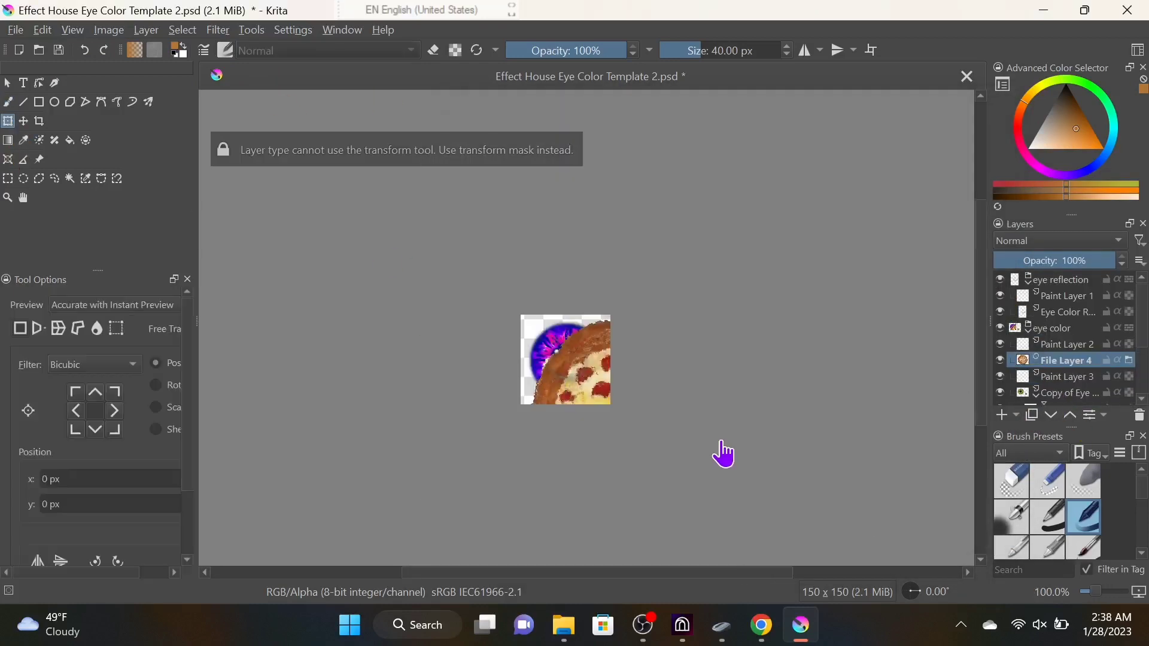
scroll(602, 388, "up", 3)
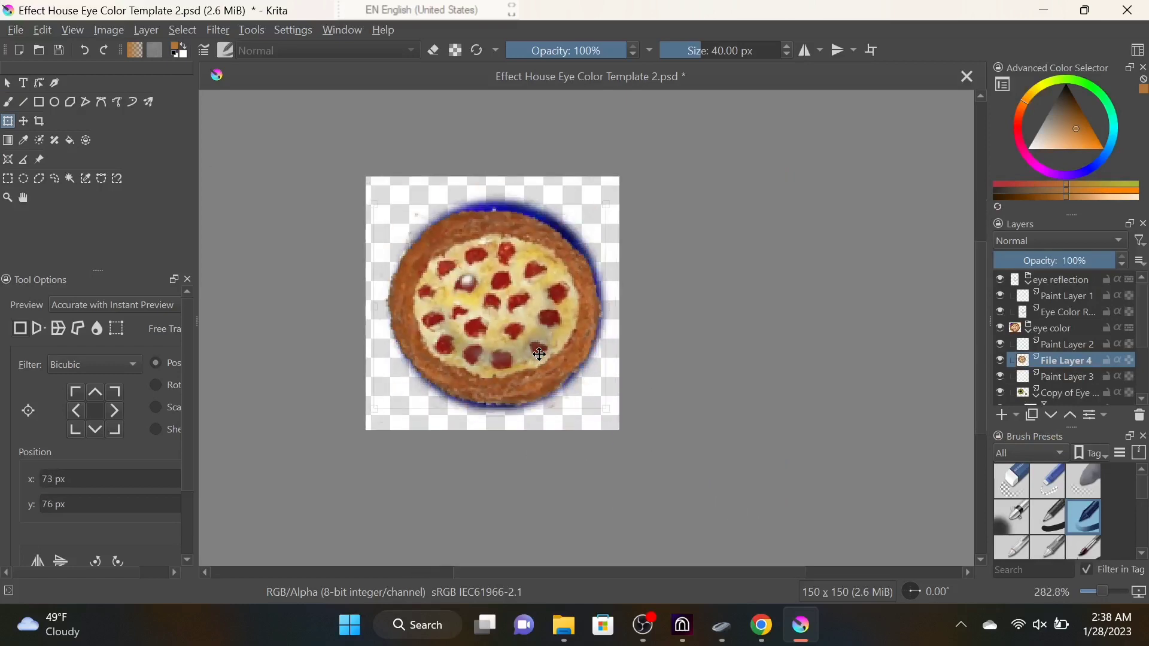
left_click_drag(568, 350, 595, 393)
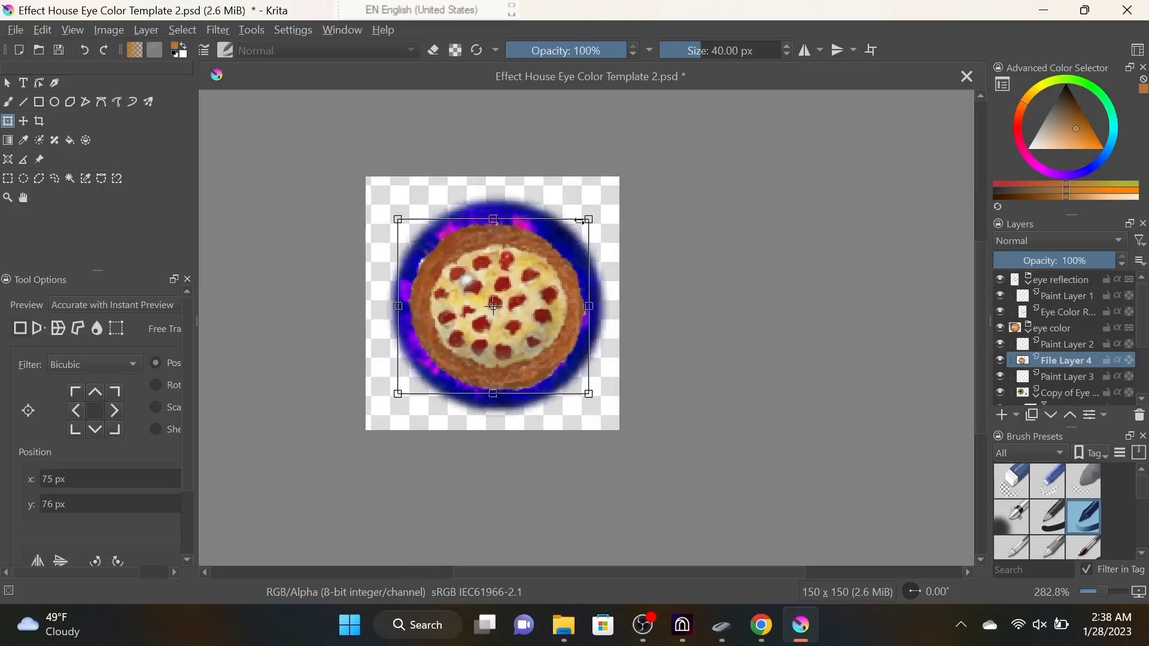
left_click_drag(580, 221, 611, 260)
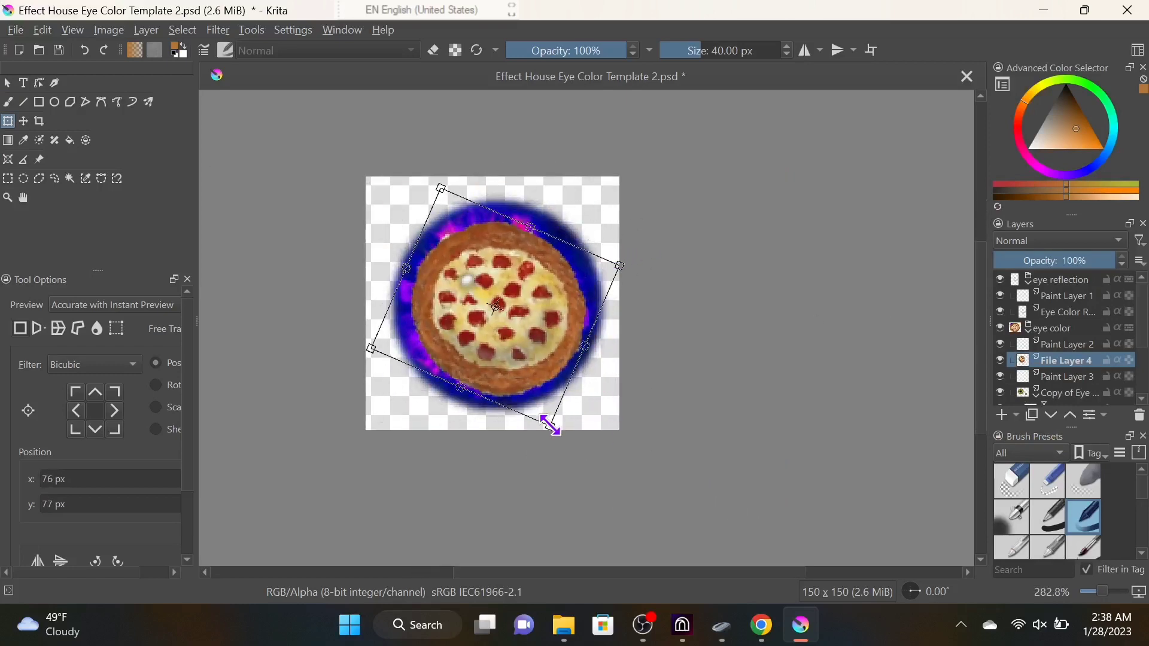
left_click(1078, 367)
right_click(1077, 316)
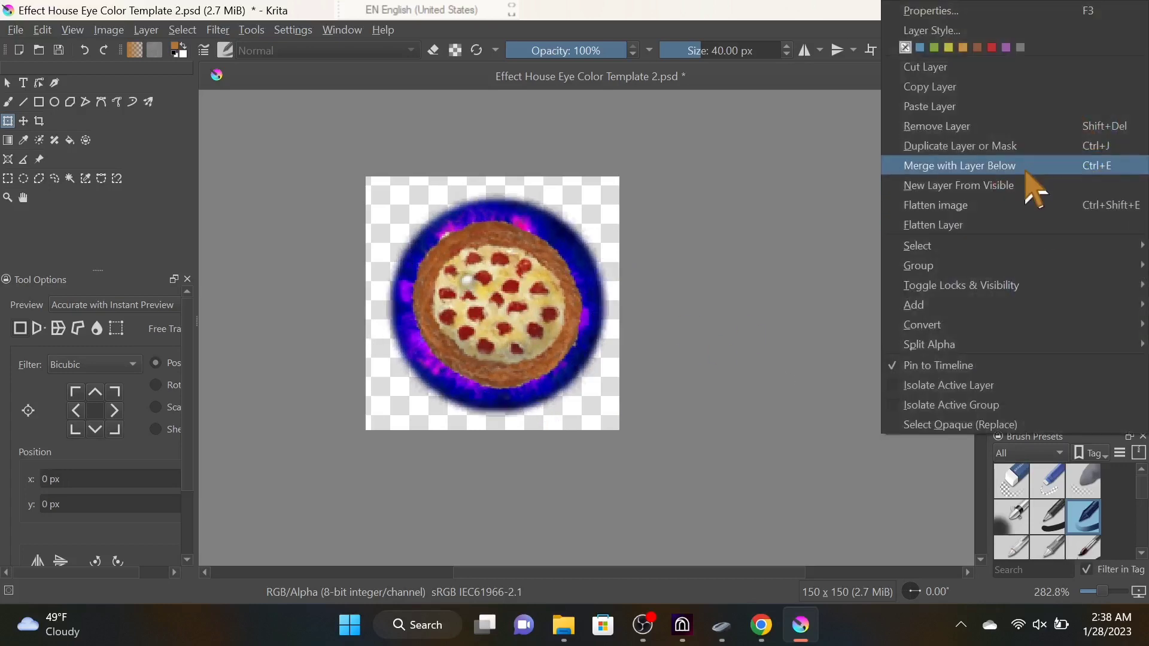
key("Escape")
right_click(1029, 325)
Add a Color Balance filter mask and shift its shadows toward cyan, green and yellow
left_click(778, 359)
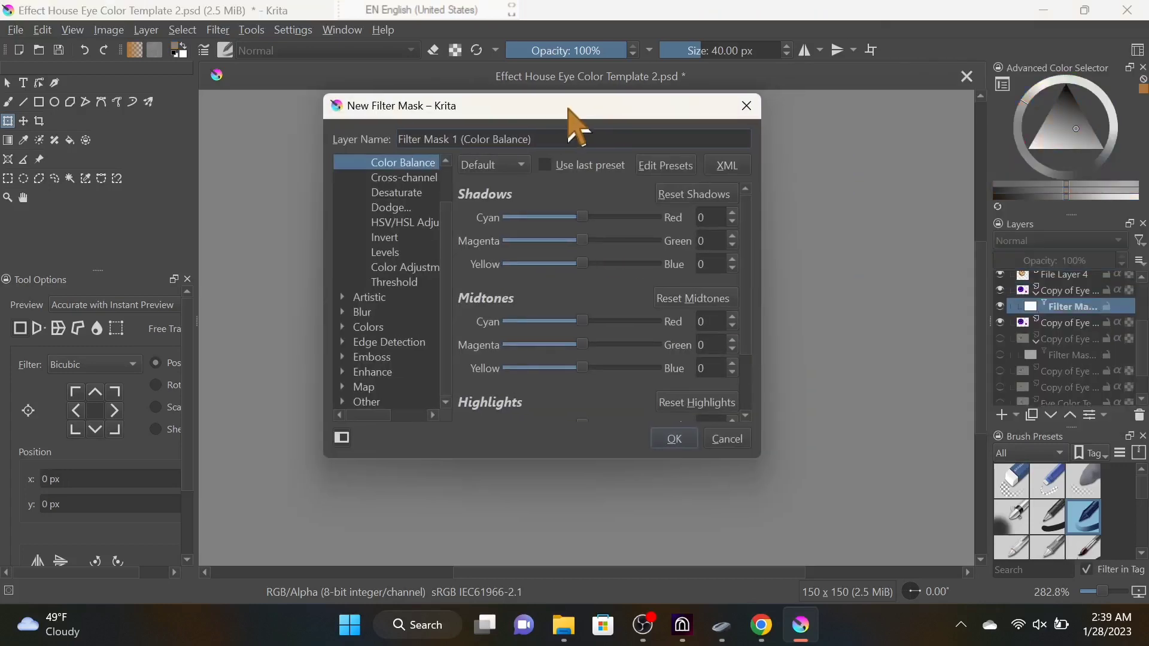
left_click_drag(570, 114, 213, 155)
left_click_drag(224, 259, 302, 258)
left_click_drag(225, 281, 303, 282)
left_click_drag(224, 306, 147, 306)
left_click_drag(303, 259, 185, 258)
left_click_drag(302, 282, 283, 281)
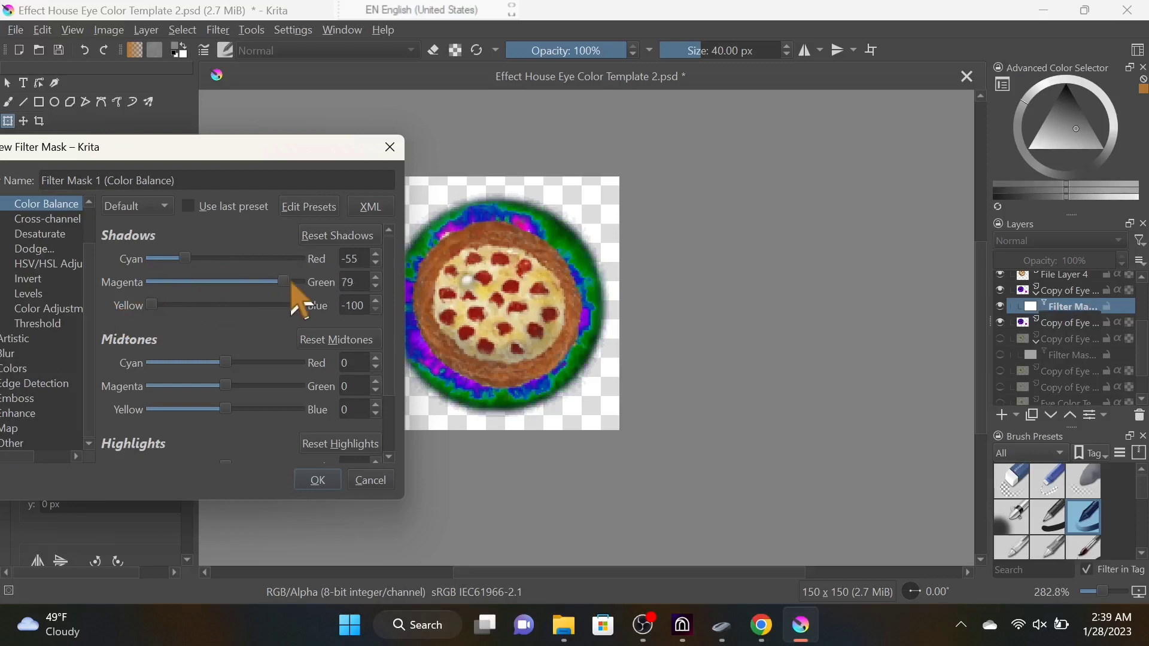
left_click_drag(185, 259, 351, 264)
left_click_drag(283, 282, 272, 282)
Push midtones toward red, green and yellow, apply the orange mask, and shrink the pizza
scroll(282, 346, "down", 1)
left_click_drag(226, 328, 187, 328)
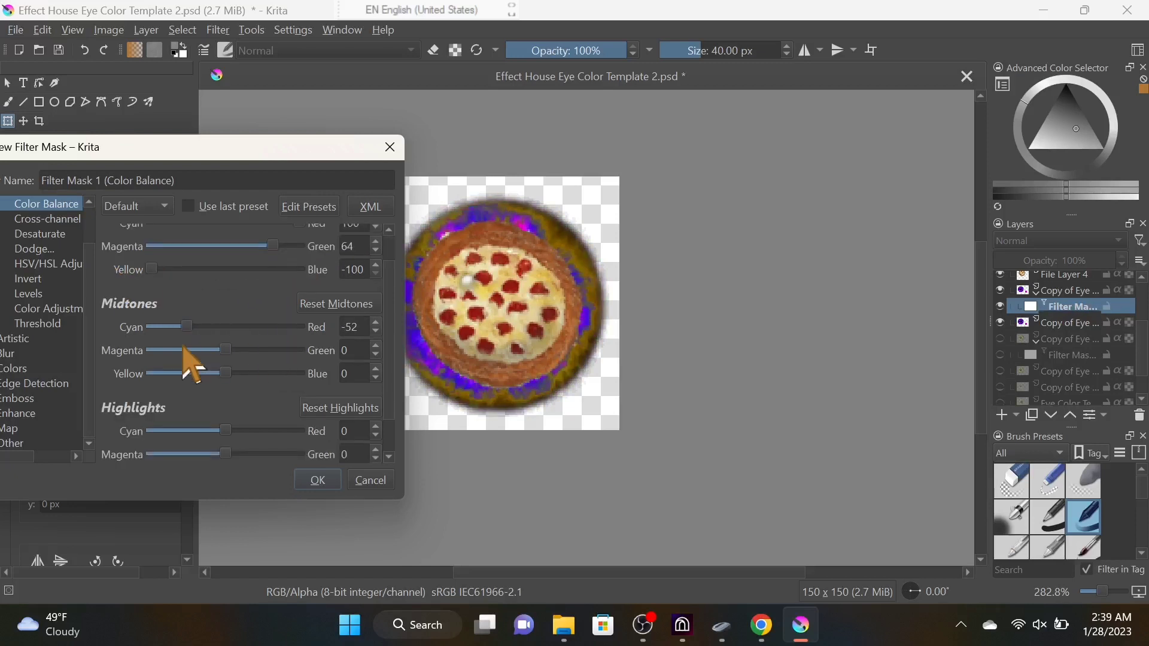
mouse_move(225, 374)
left_mouse_down()
mouse_move(257, 385)
mouse_move(177, 374)
left_mouse_up()
left_click_drag(226, 351, 302, 351)
left_click_drag(187, 328, 303, 327)
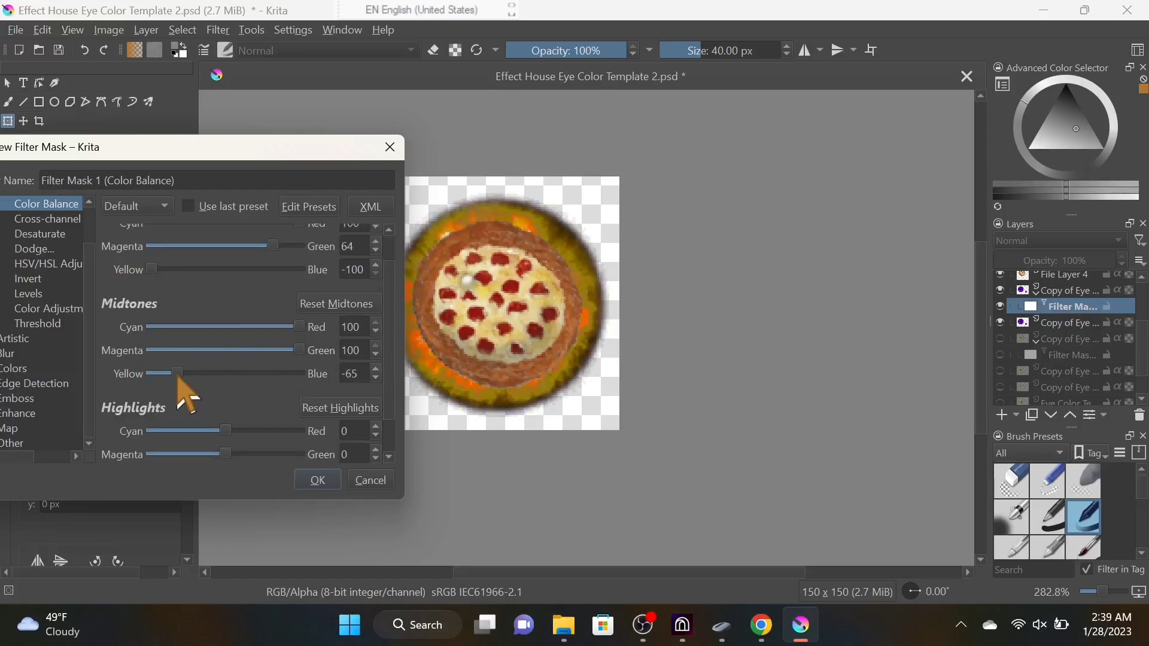
left_click(318, 480)
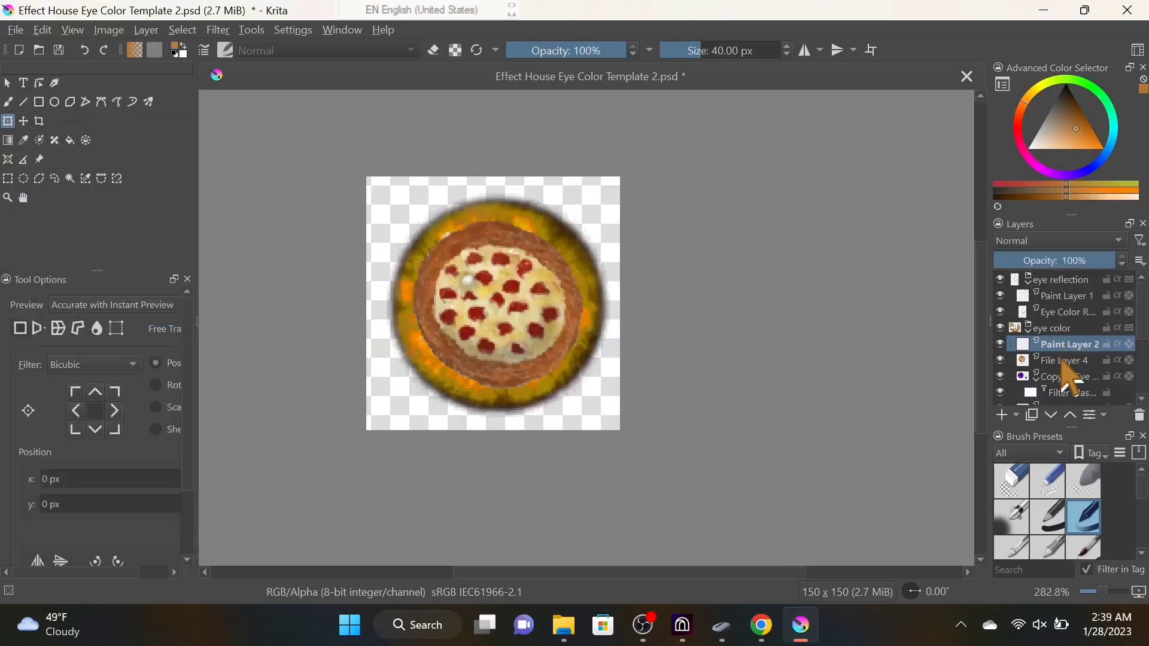
left_click(1068, 361)
left_click_drag(620, 429, 583, 389)
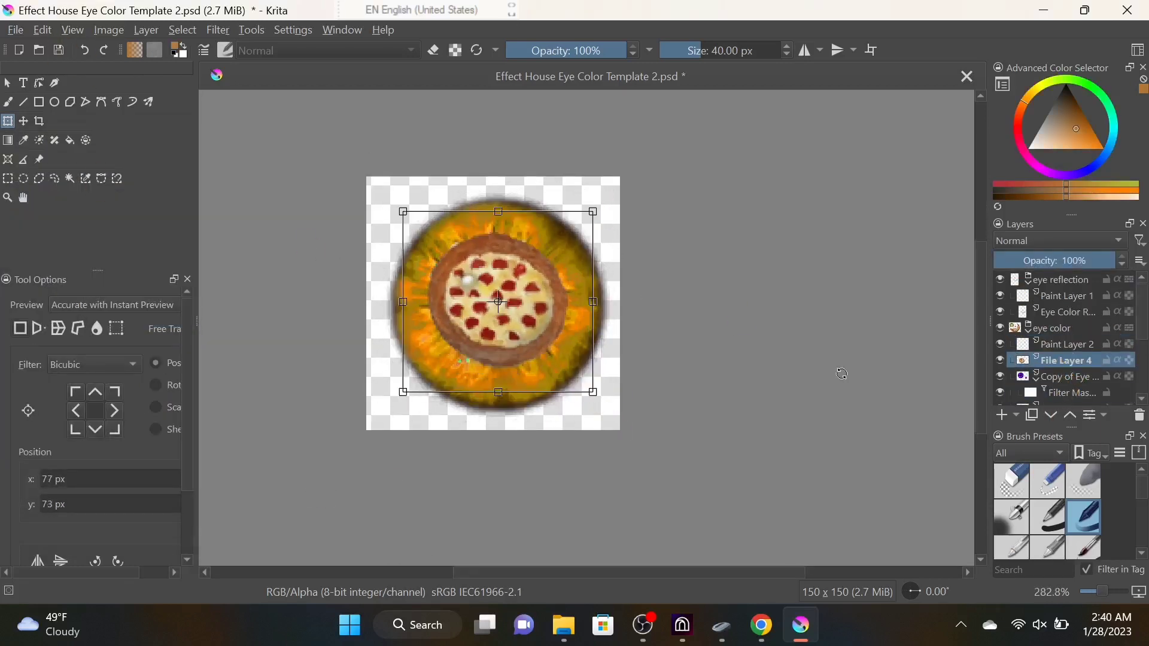
Load a pizza image from Downloads > tinified as a new file layer
left_click(680, 192)
left_click(518, 299)
double_click(742, 234)
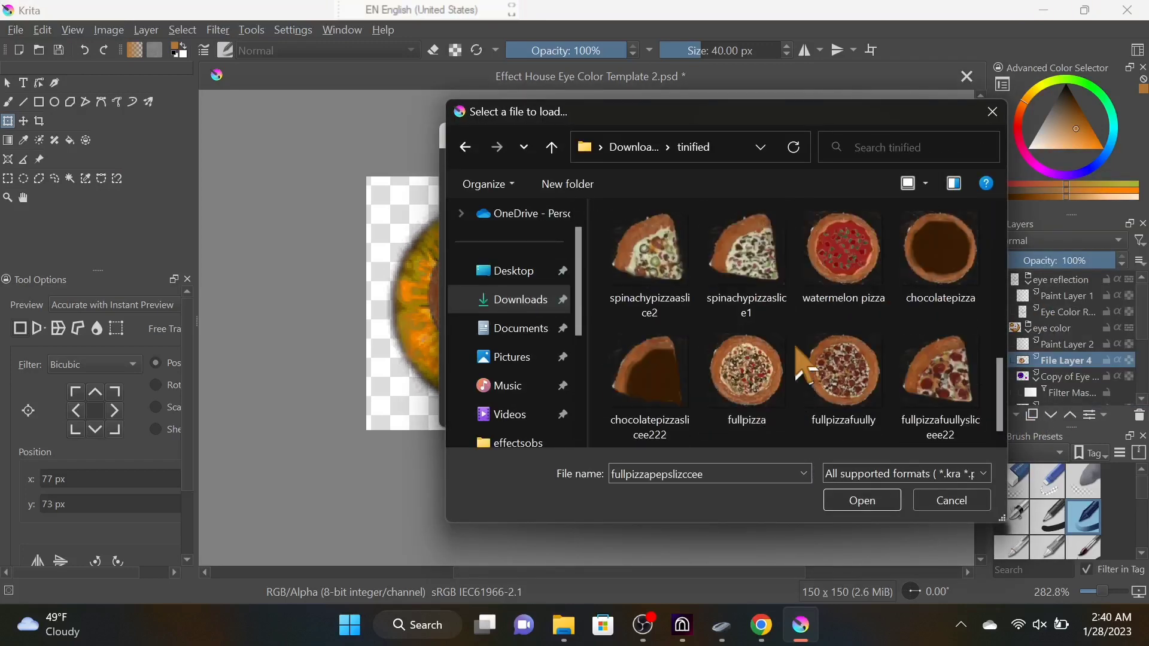
left_click(862, 500)
left_click(613, 407)
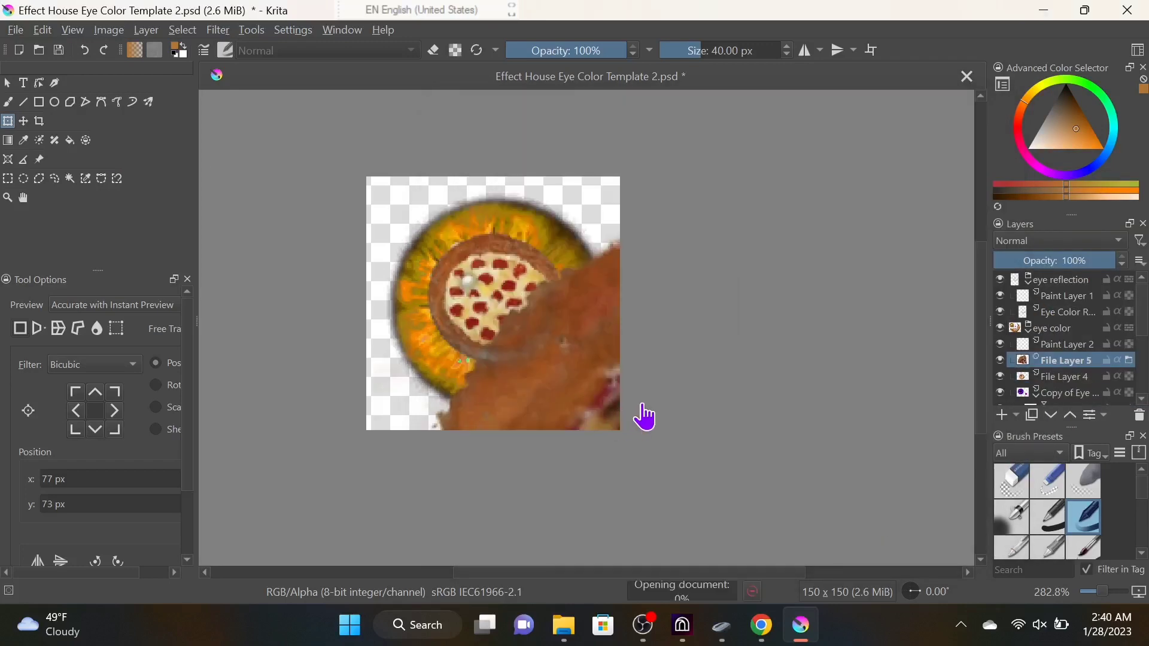
Add the pepperoni slice image from the tinified folder as another file layer
left_click(1016, 416)
left_click(964, 297)
left_click(679, 192)
double_click(748, 365)
left_click(672, 281)
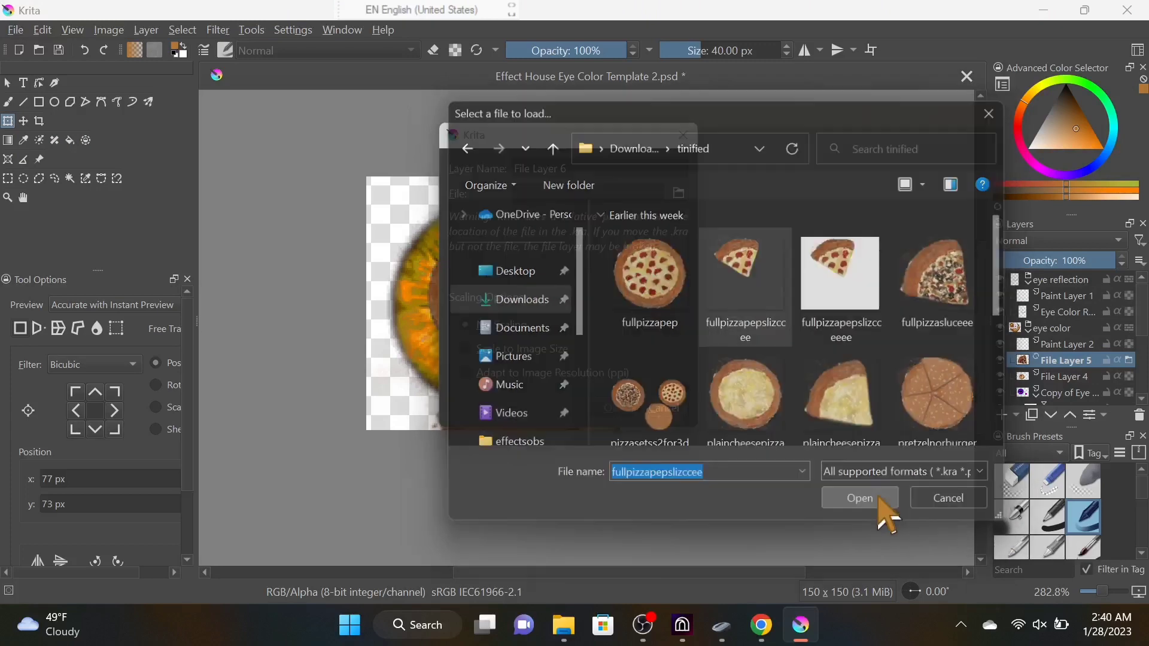
left_click(862, 501)
left_click(611, 408)
Shrink the slice over the eye centre, then try resizing the whole pizza and undo it
left_click_drag(366, 177, 397, 238)
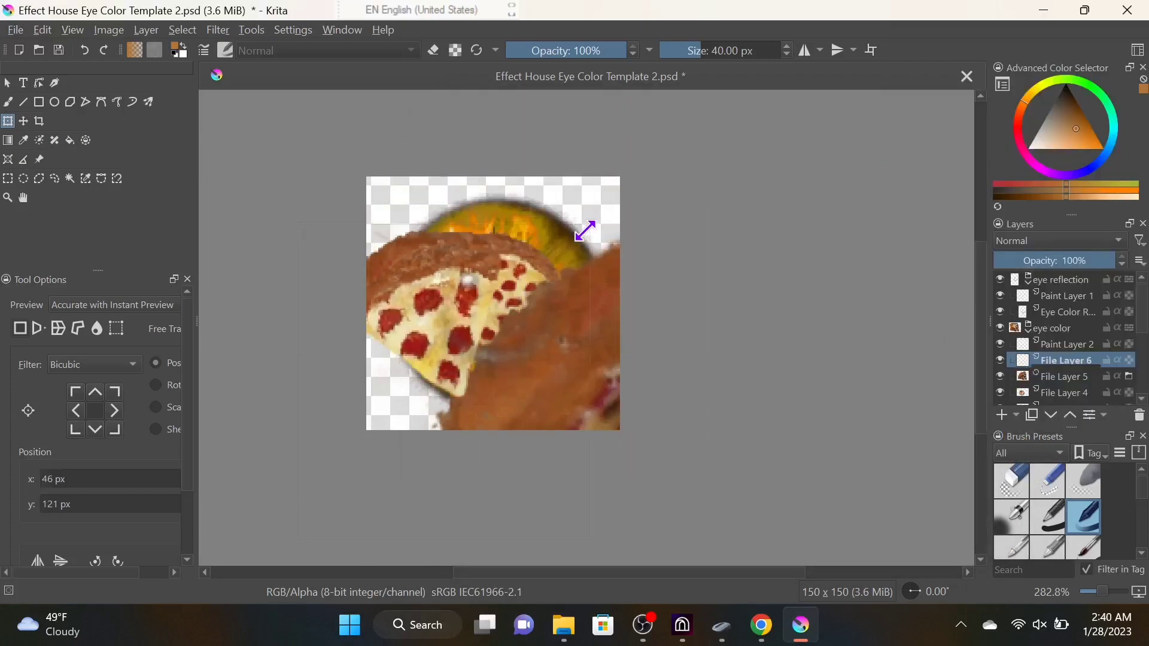
left_click_drag(585, 231, 547, 298)
left_click(1000, 361)
left_click(1053, 376)
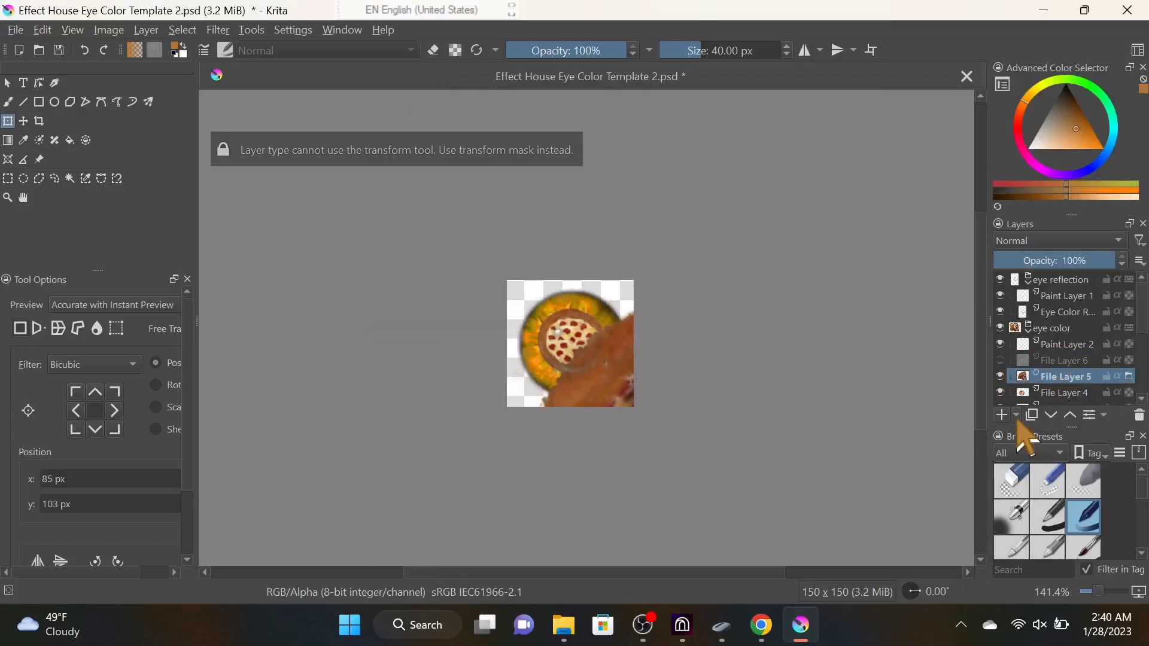
left_click_drag(550, 419, 544, 380)
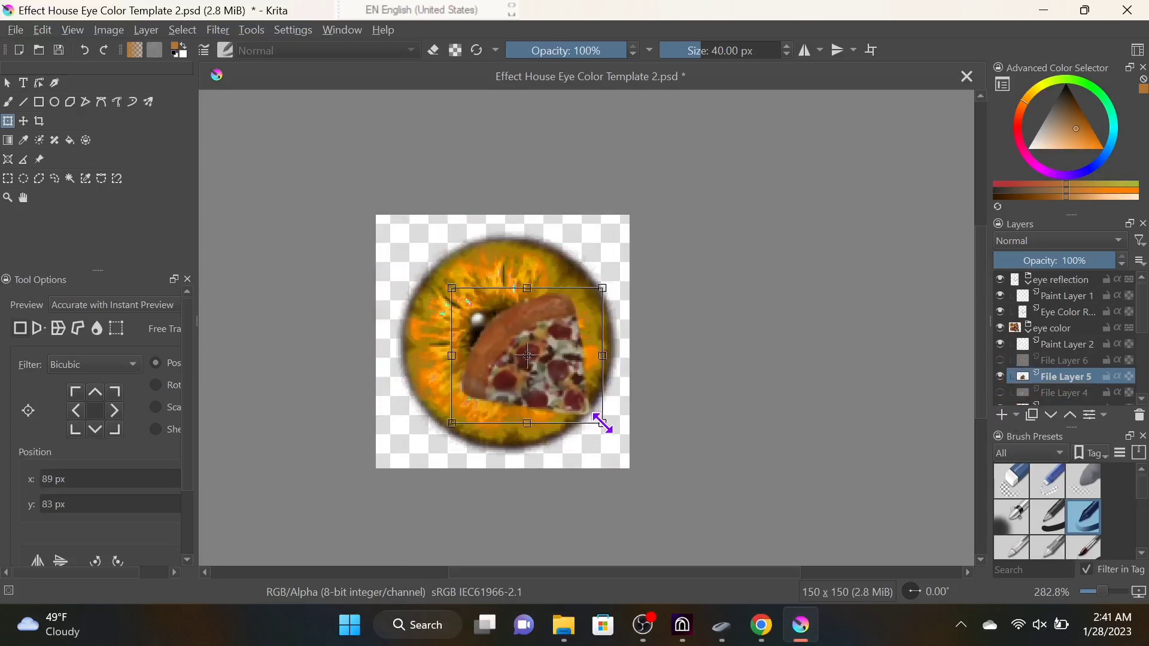
left_click(87, 50)
Show the pepperoni slice layer again and resize it to fit inside the iris
left_click(1053, 360)
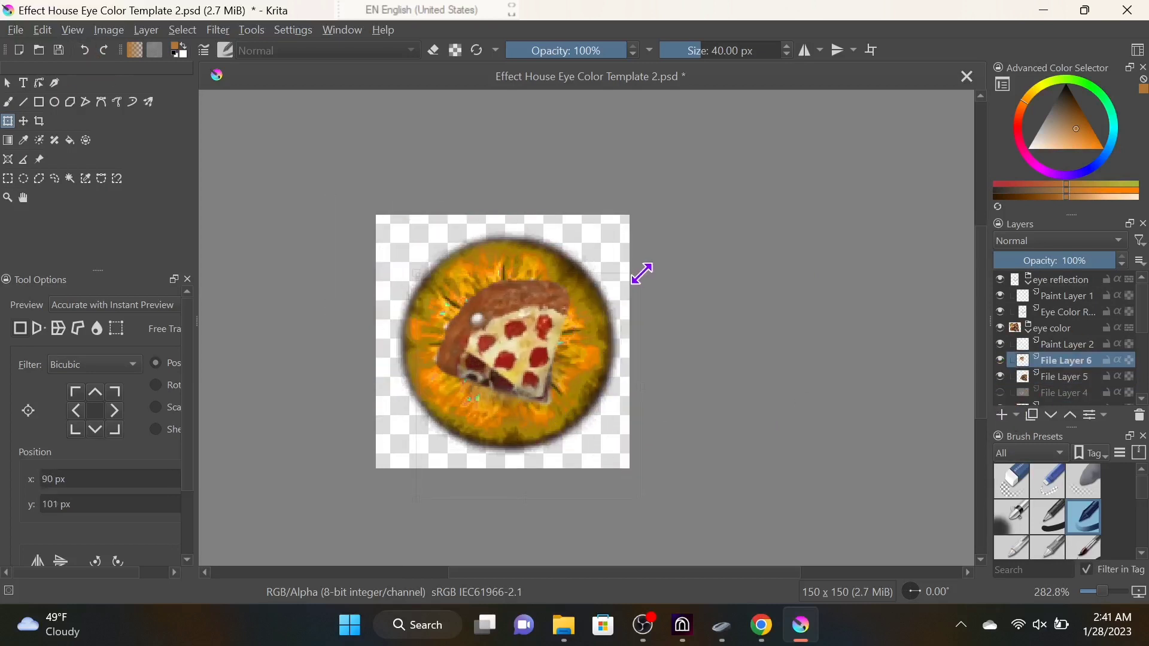
left_click(1000, 376)
left_click_drag(623, 315, 486, 383)
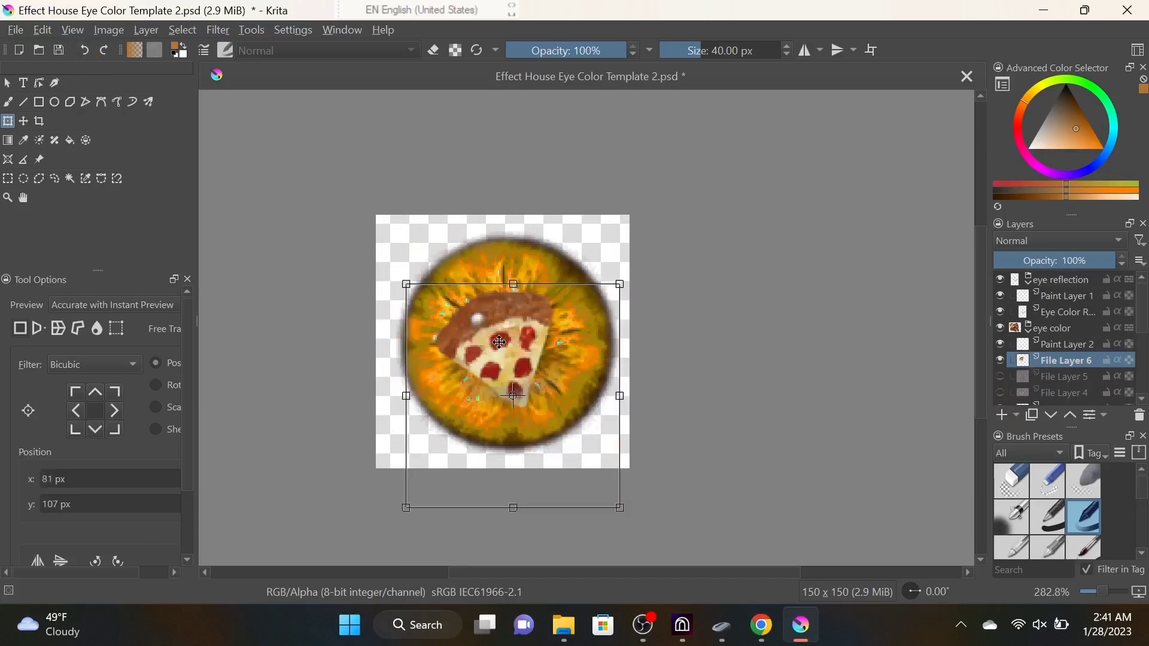
left_click(54, 179)
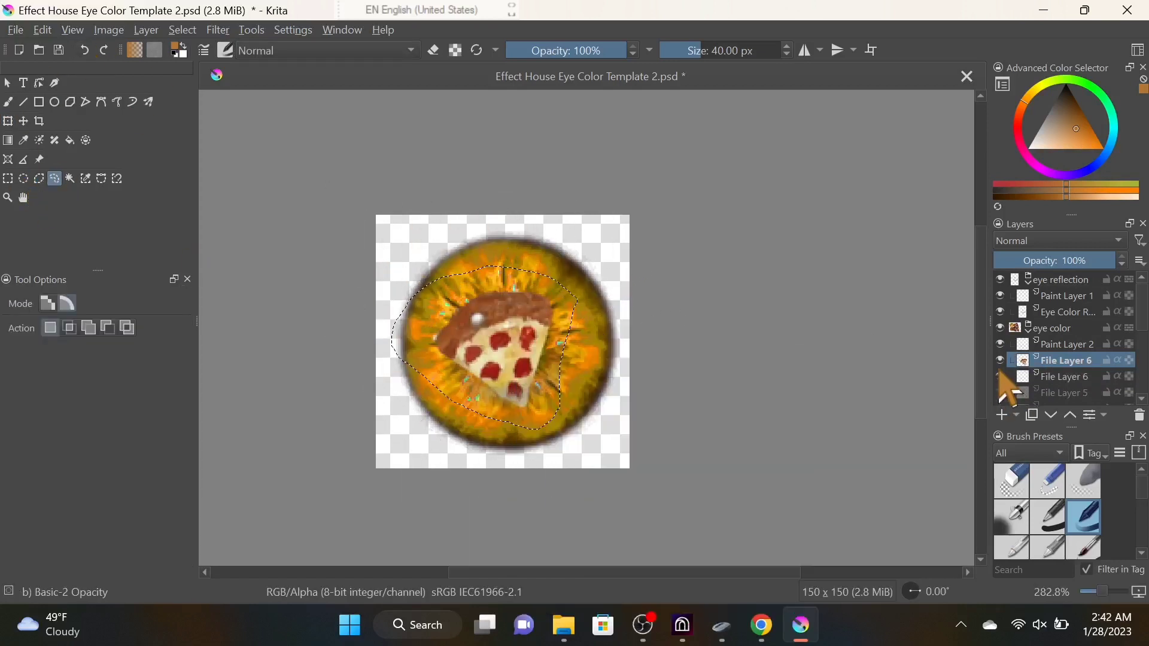
Try rotating the pizza slice with a transform, then undo that rotation
key("ctrl+t")
left_click_drag(410, 419, 588, 365)
left_click(84, 51)
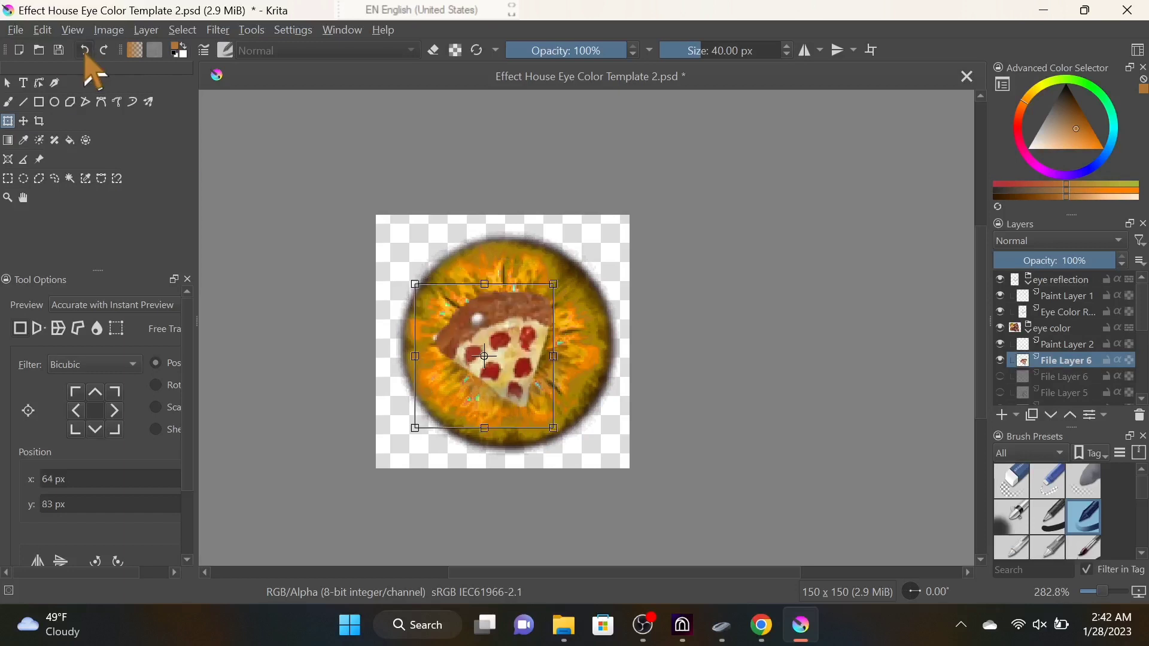
right_click(470, 142)
key("Escape")
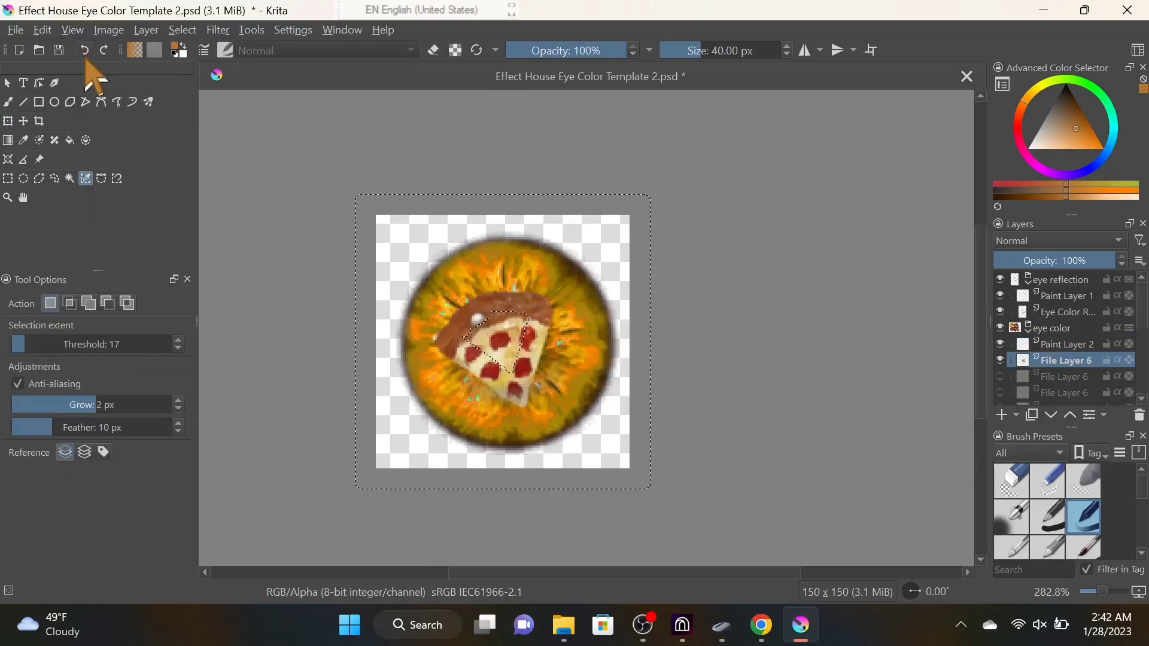
Tilt the slice to a new angle, enlarge it slightly, then turn it about 60° clockwise
left_click(104, 50)
left_click_drag(441, 173, 529, 347)
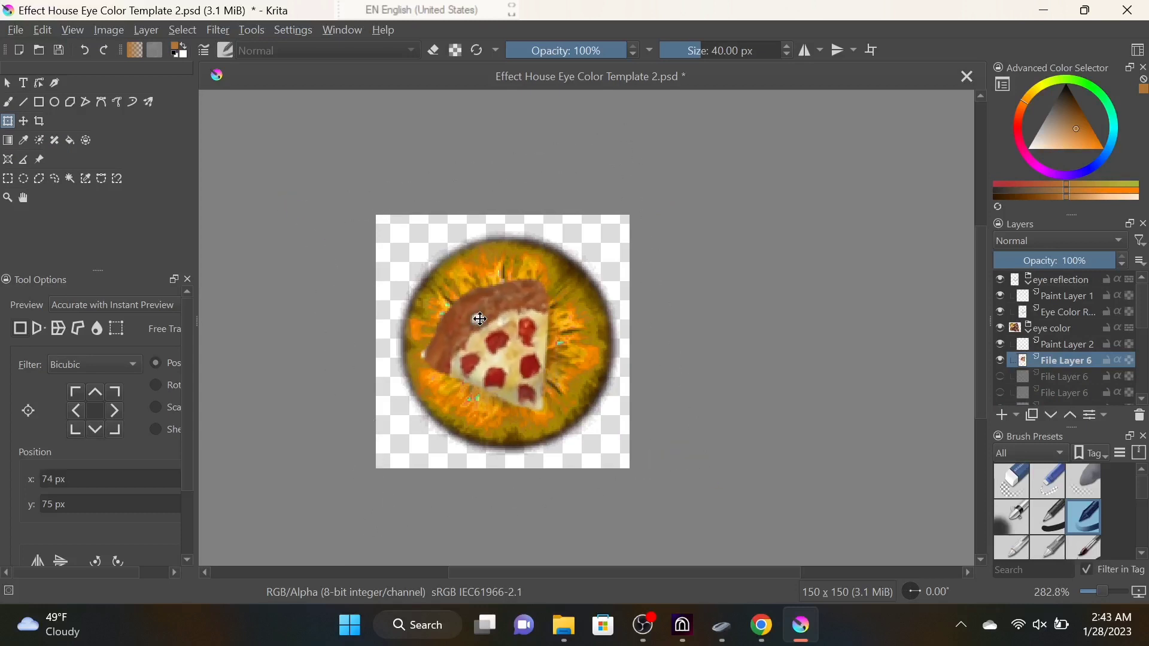
left_click_drag(326, 231, 310, 218)
key("Return")
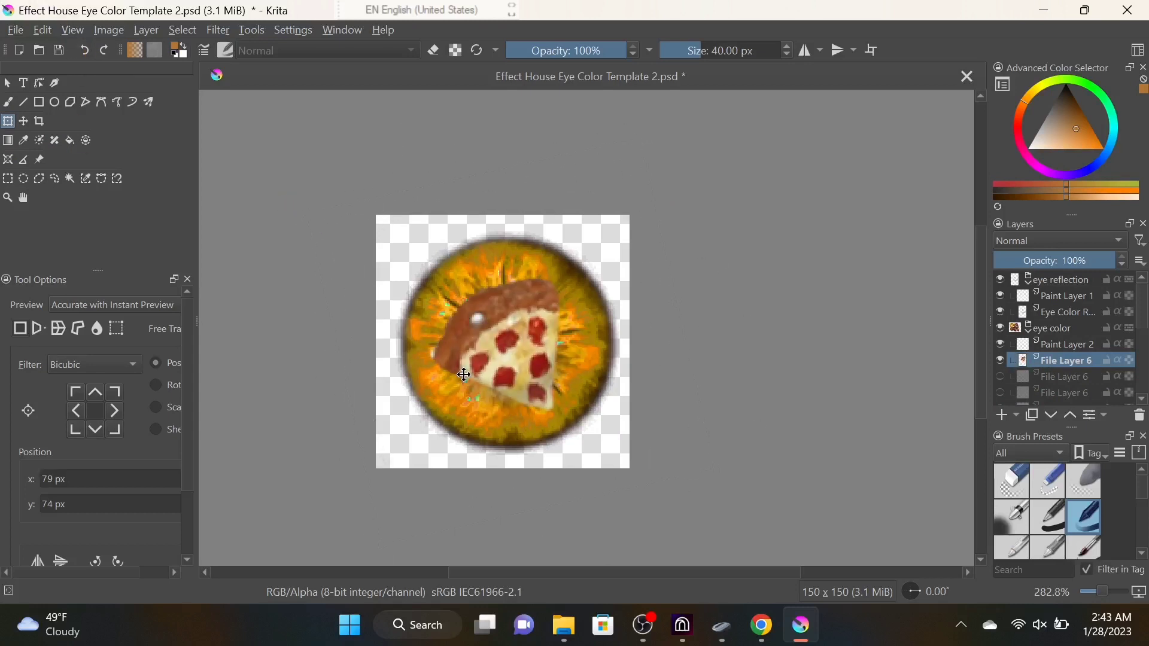
left_click_drag(703, 265, 721, 470)
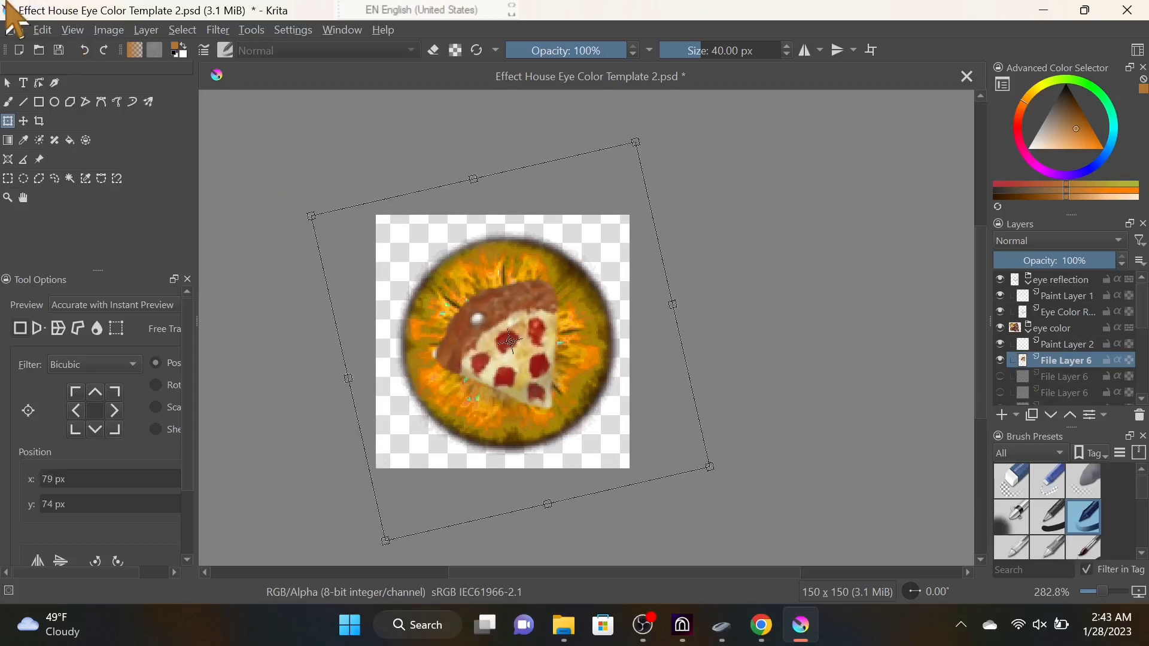
key("ctrl+shift+s")
Create the folder eyetemplatepizzaeyes and save the current frame in it as 1.png
left_click(128, 106)
type("eyetempla")
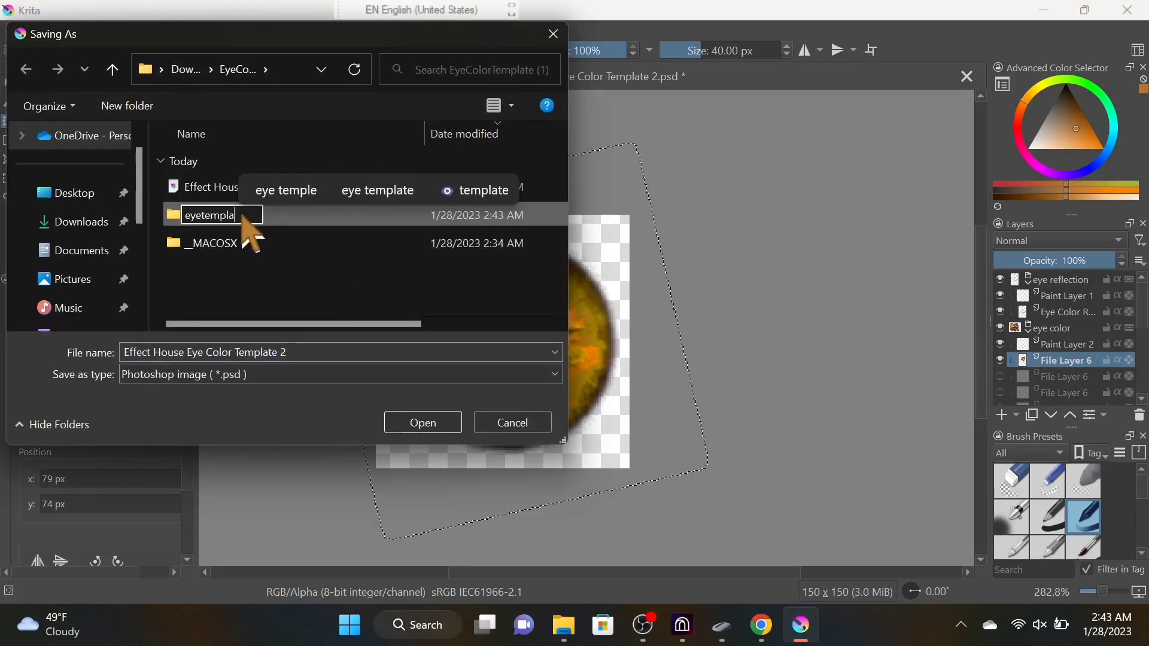
type("tepizzaeyes")
key("Return")
key("Return")
type("1")
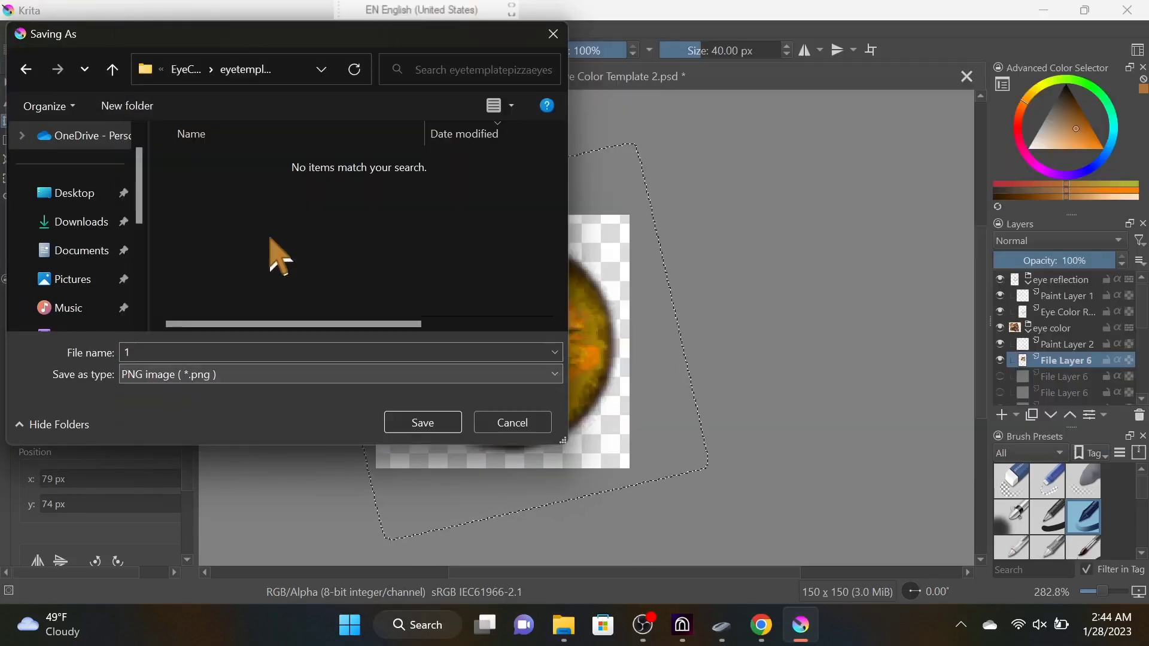
key("Return")
Save the next frames as 2.png and 3.png, accepting the PNG options
key("Return")
key("ctrl+shift+s")
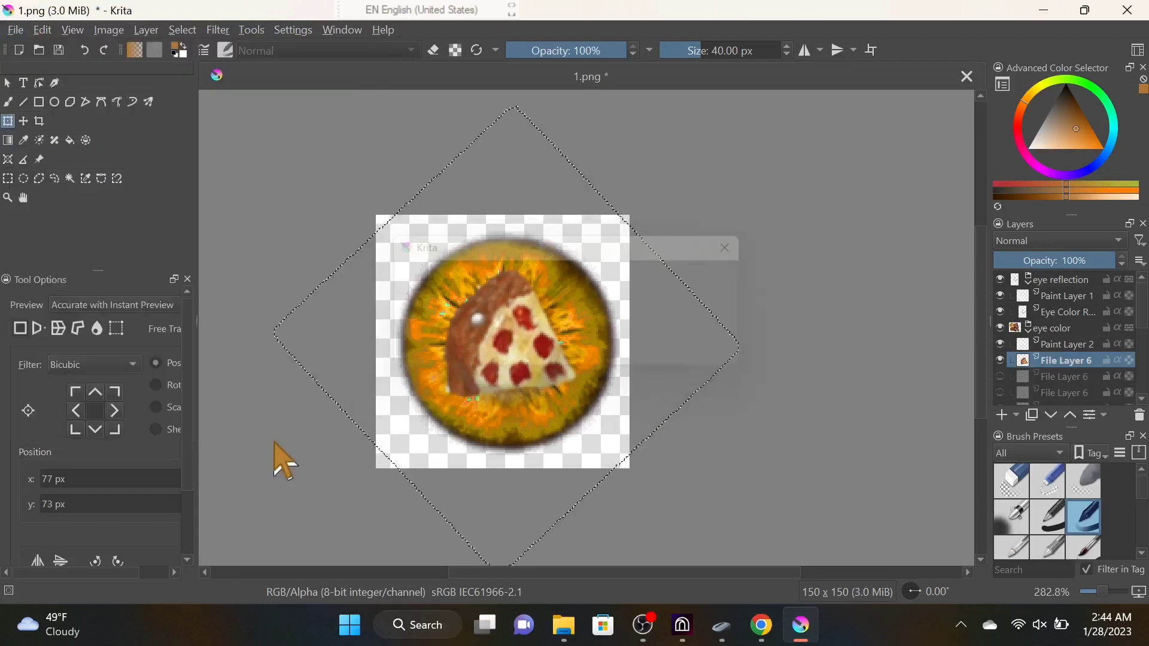
type("2")
key("Return")
key("Return")
key("ctrl+shift+s")
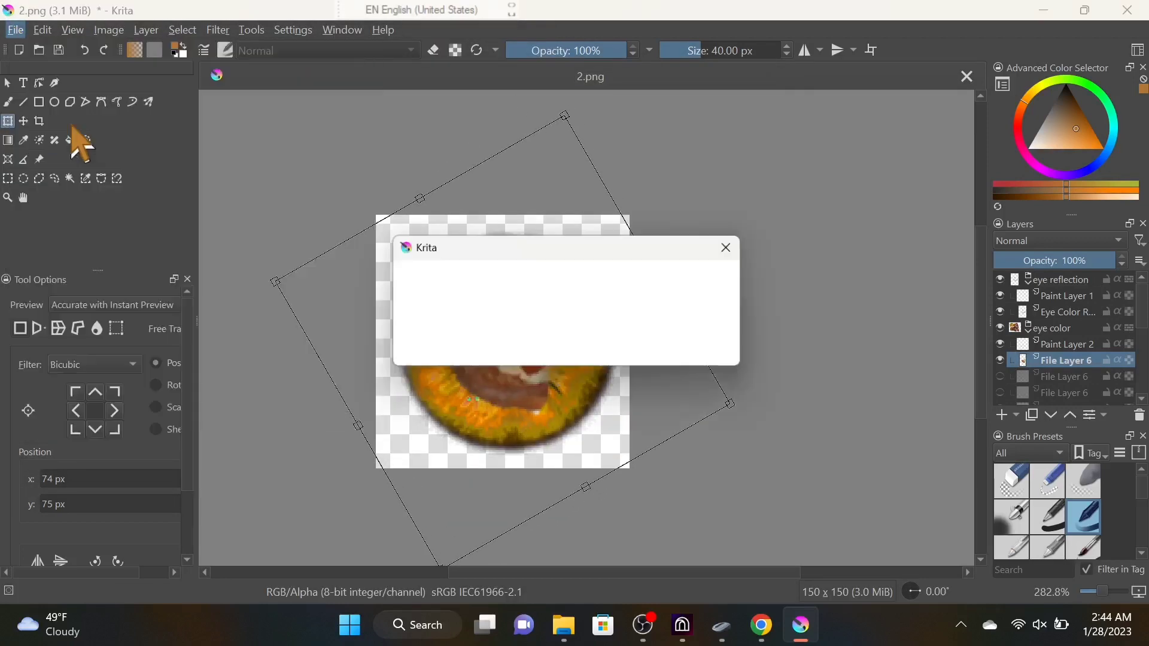
type("3")
left_click(422, 425)
key("Return")
Rotate the slice to another angle and save frames 4.png and 5.png
left_click_drag(471, 103, 419, 117)
left_click(15, 30)
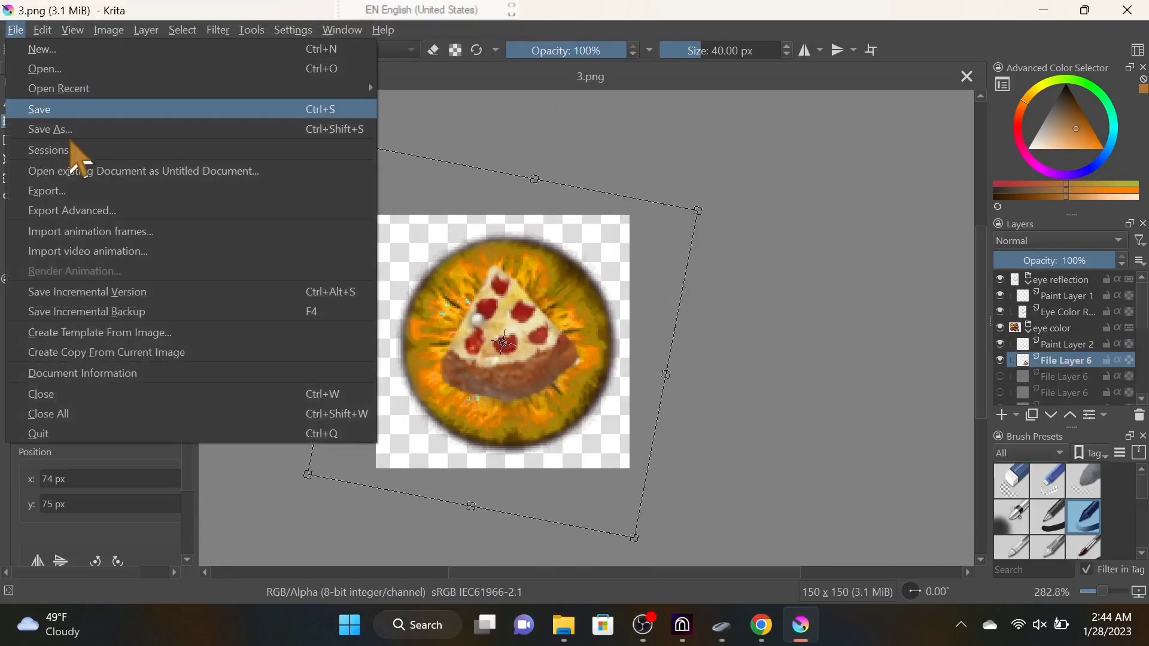
left_click(36, 128)
type("4")
left_click(411, 423)
left_click(15, 30)
left_click(36, 128)
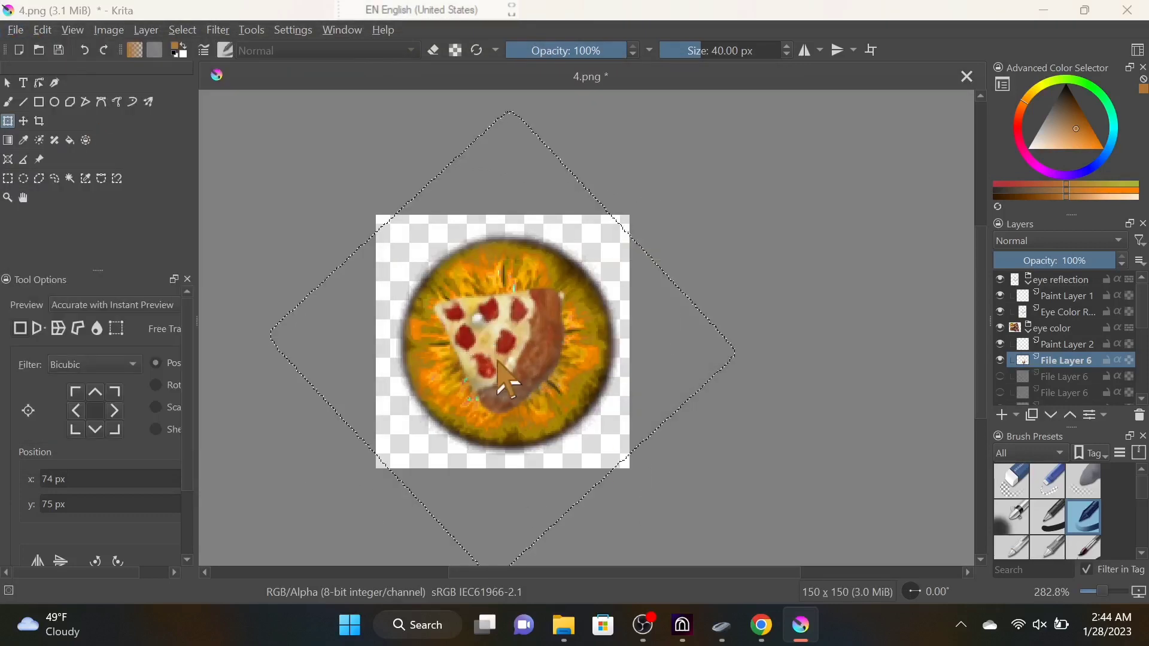
type("5")
left_click(428, 415)
Rotate the slice again and save the frame as 6.png
left_click_drag(373, 197, 356, 218)
left_click(15, 30)
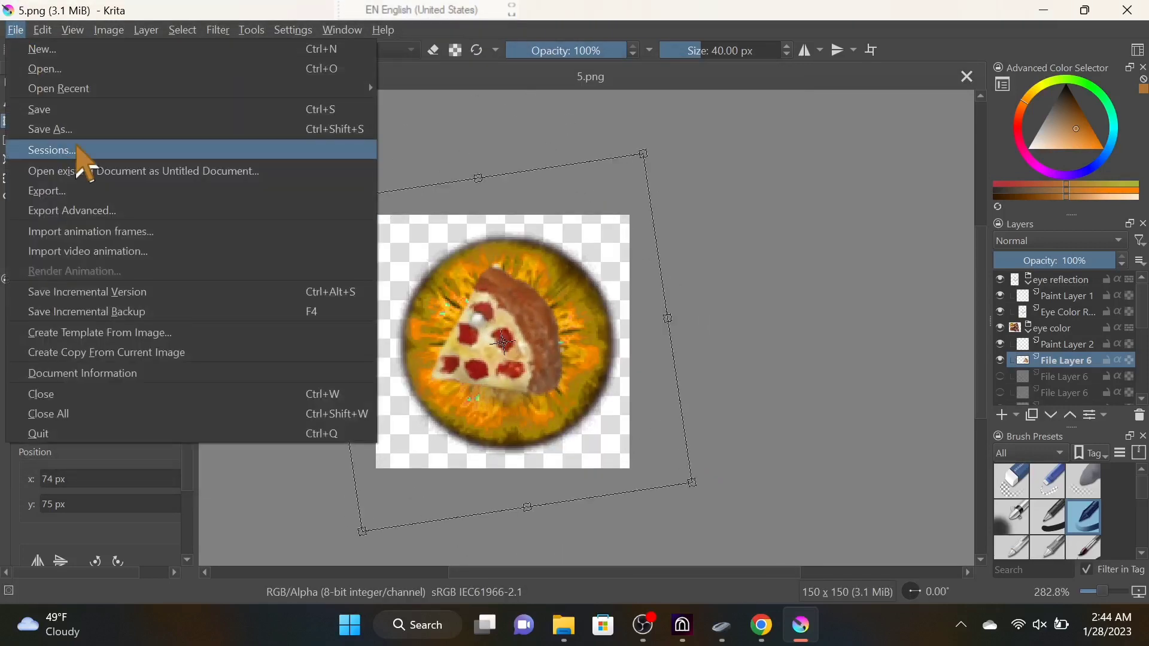
left_click(36, 128)
type("6")
left_click(423, 423)
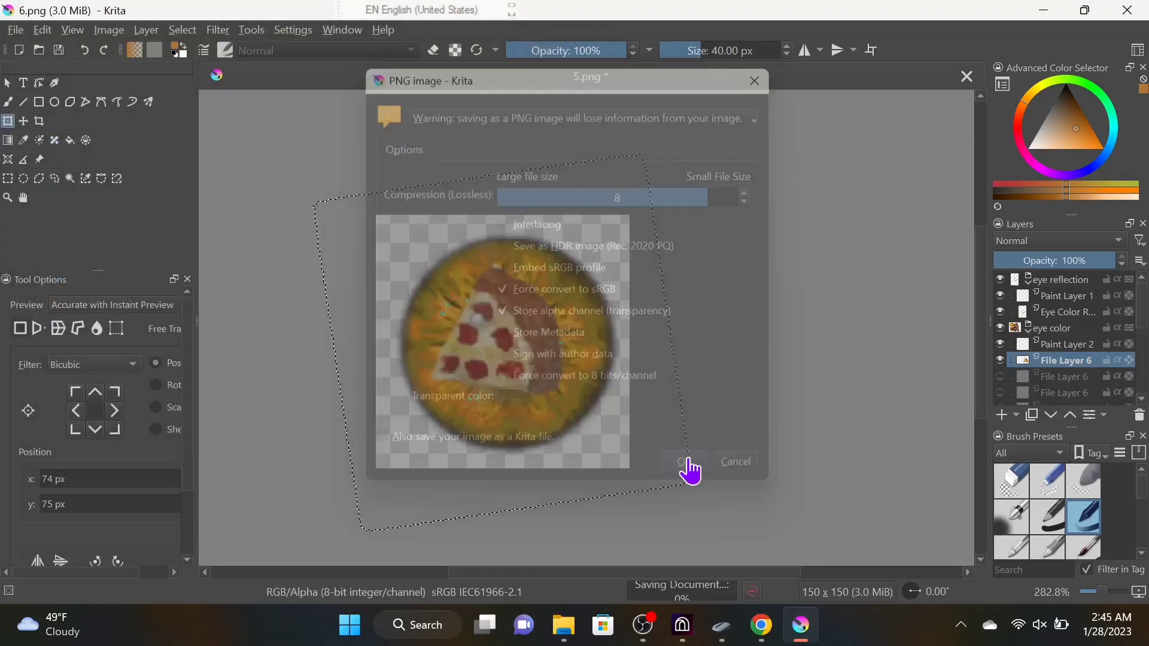
left_click(688, 466)
Rotate the slice to a new angle and save the frame as 8.png
left_click_drag(687, 467, 377, 436)
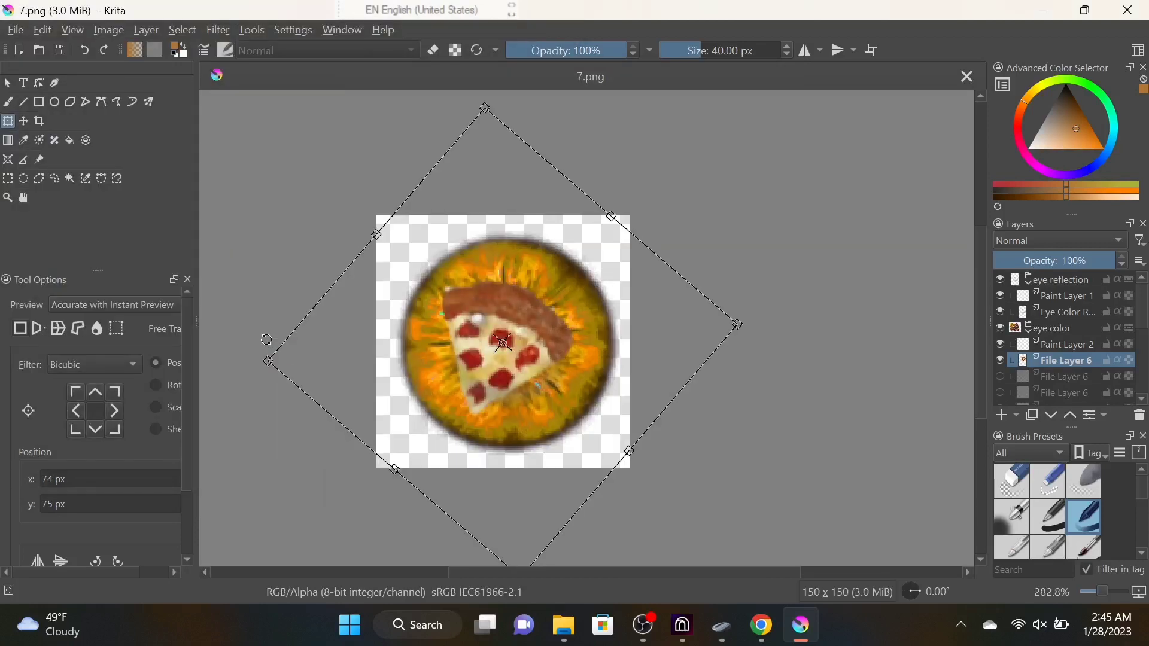
key("ctrl+shift+s")
type("8")
left_click(420, 421)
left_click(687, 464)
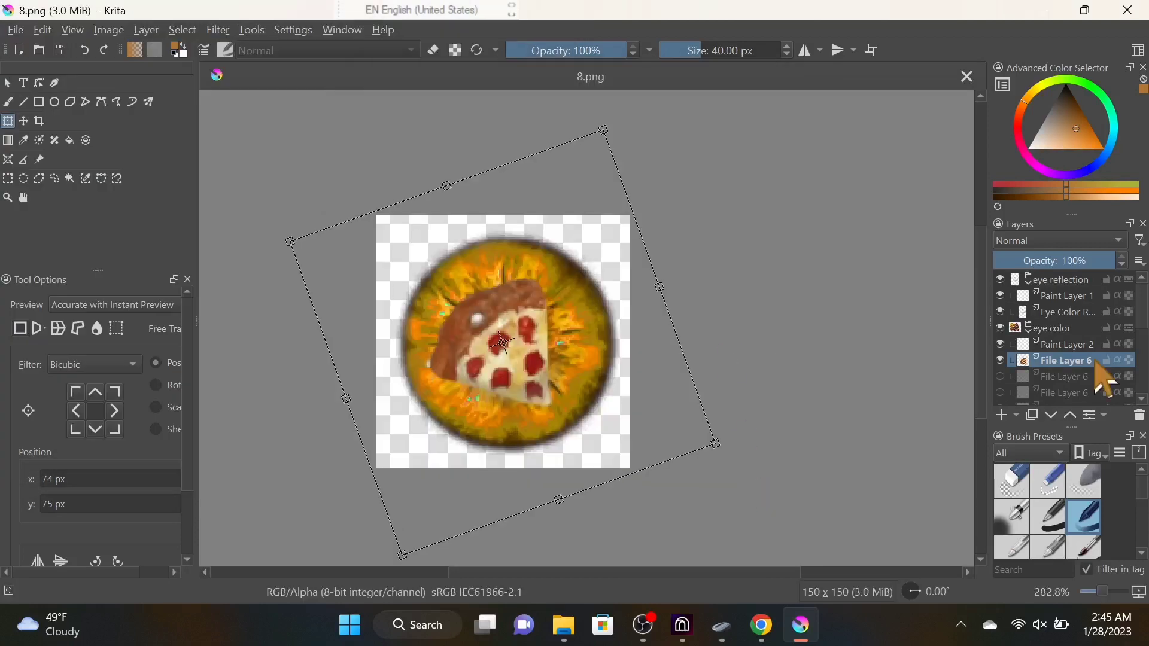
scroll(1029, 358, "down", 2)
scroll(1029, 363, "down", 3)
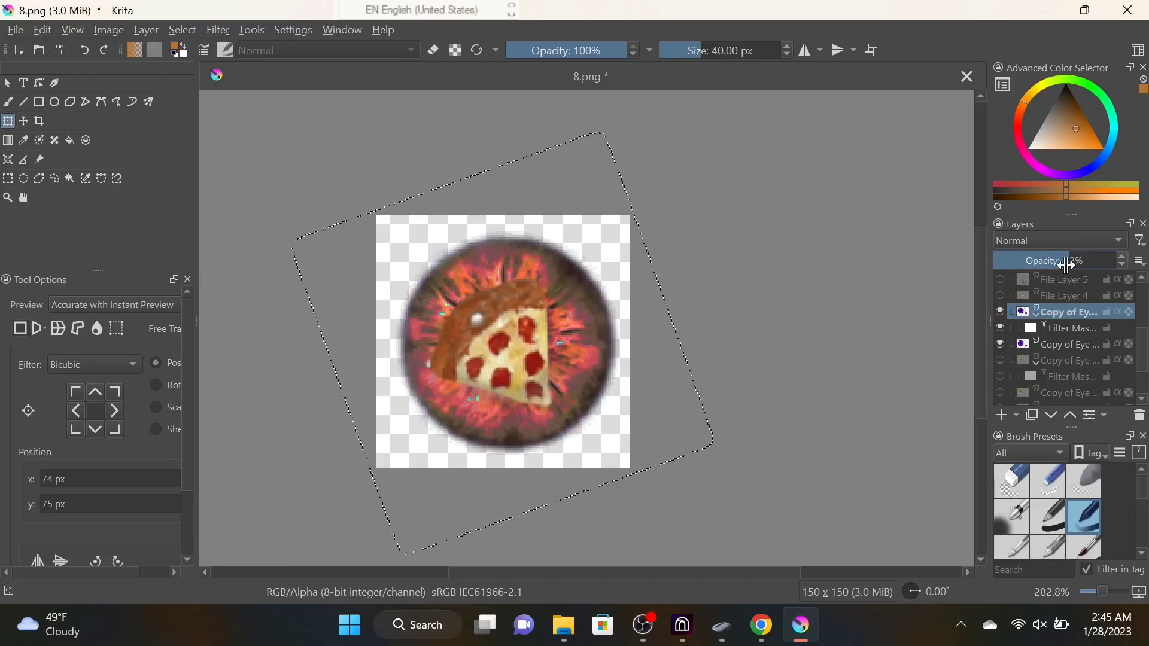
Fade the reddish eye colour copy layer to 22% opacity and re-save the frame as 1.png
left_click(1071, 346)
left_click(1064, 261)
left_click_drag(1081, 268, 1023, 261)
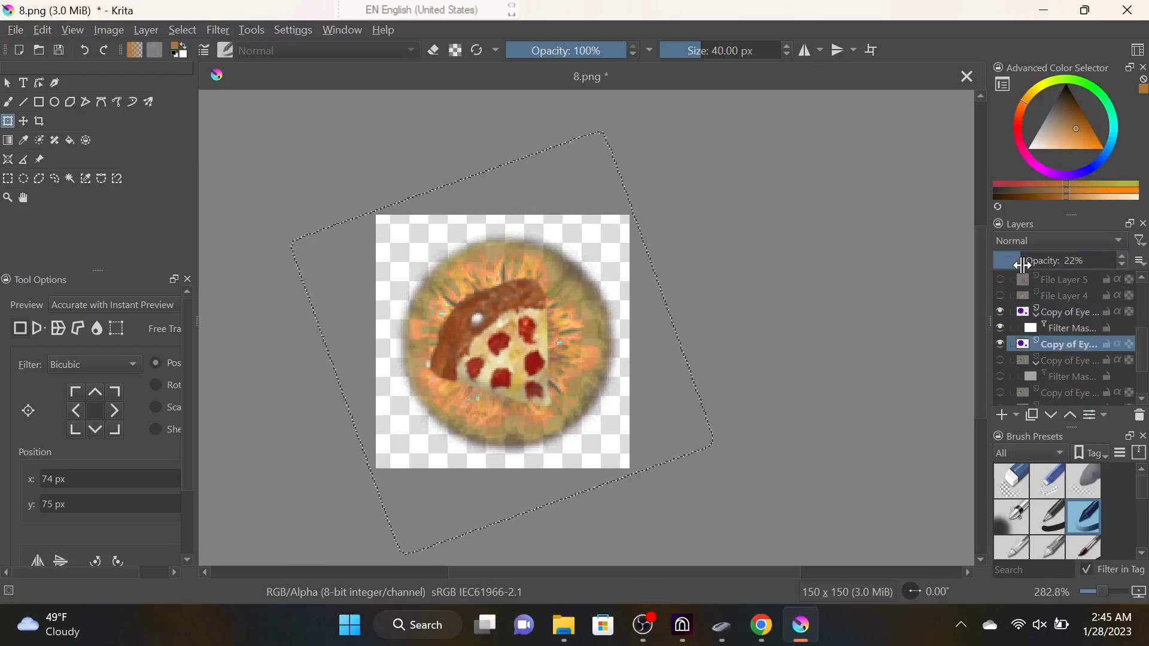
left_click(15, 30)
left_click(51, 130)
type("1")
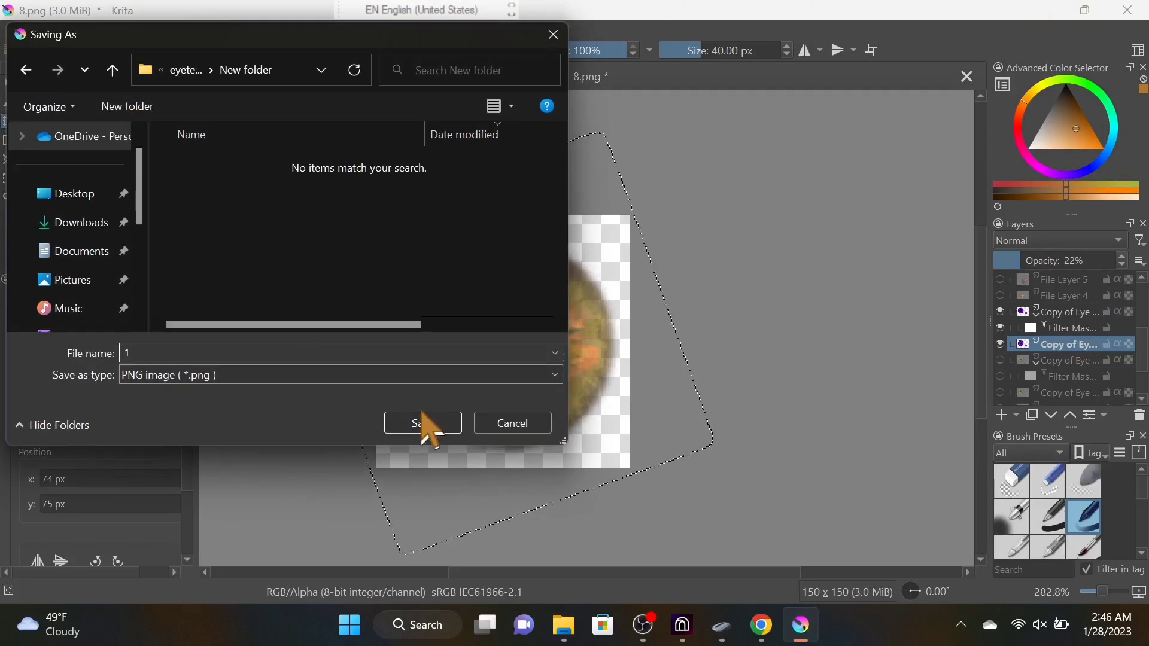
left_click(422, 424)
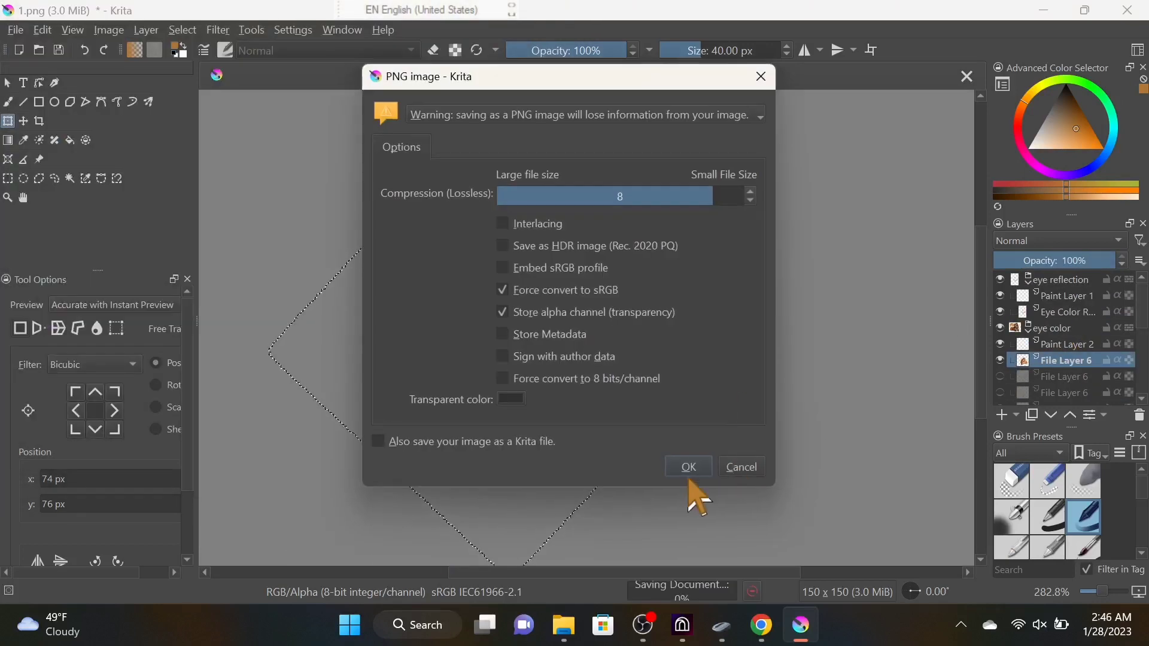
left_click(687, 487)
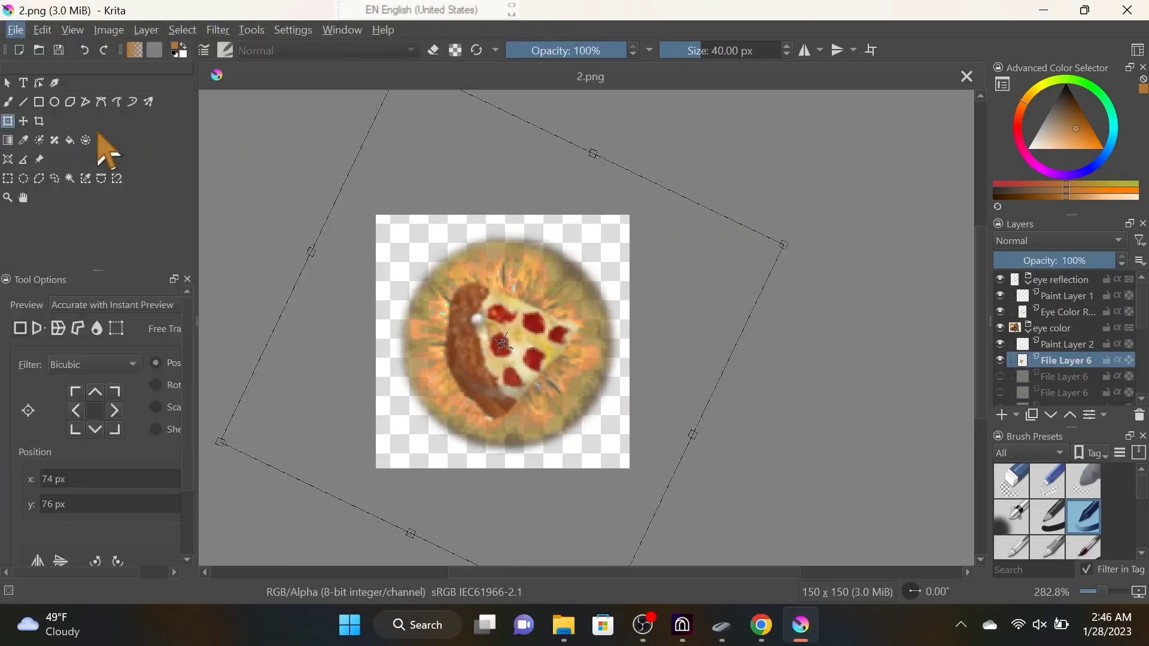
Save the next numbered frame, rotate the slice, and save another PNG frame
key("ctrl+shift+s")
left_click(421, 422)
left_click(688, 467)
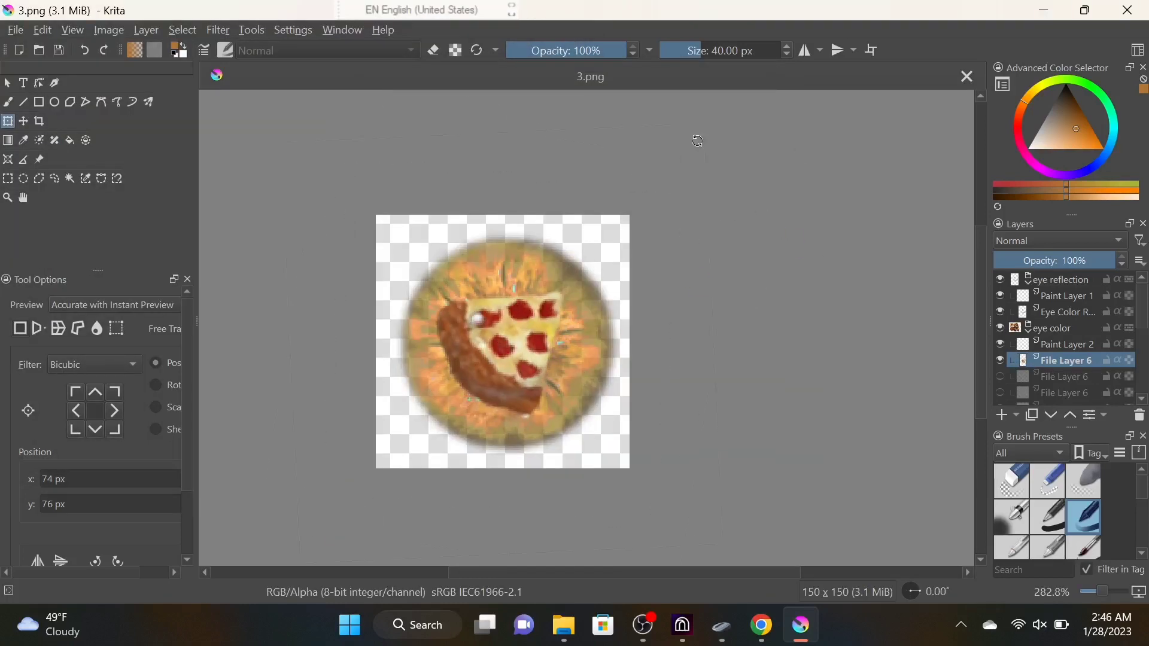
left_click_drag(698, 141, 706, 198)
left_click(15, 30)
left_click(46, 139)
left_click(420, 421)
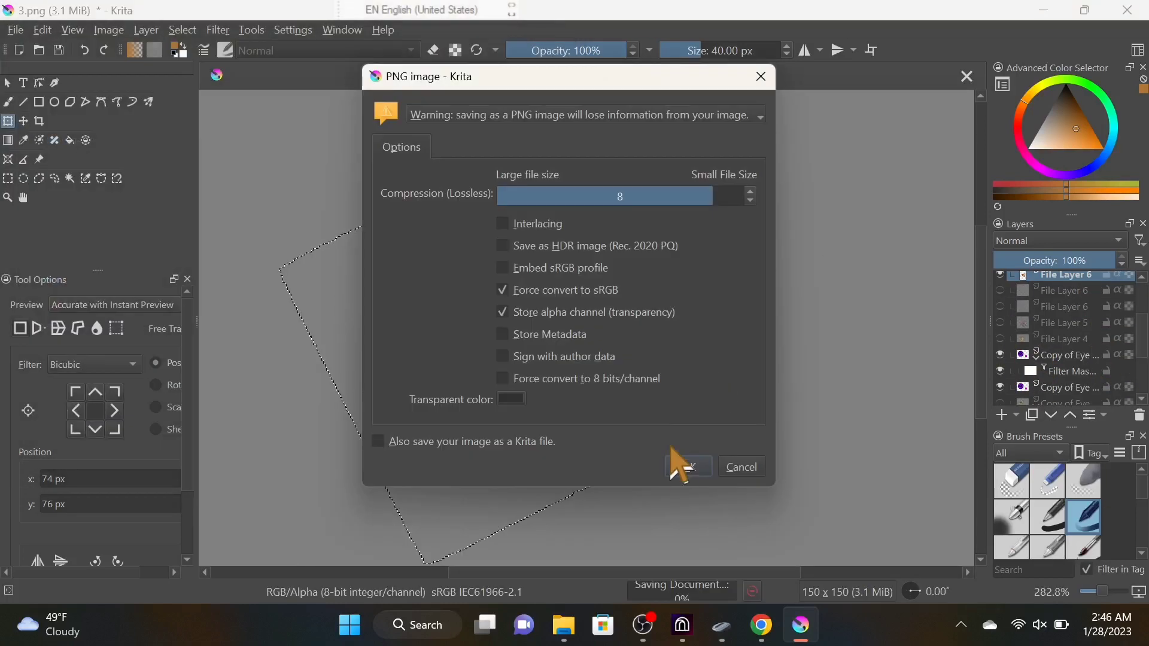
left_click(688, 467)
Save two more numbered PNG frames, up to 6.png
left_click(15, 30)
left_click(46, 131)
left_click(421, 422)
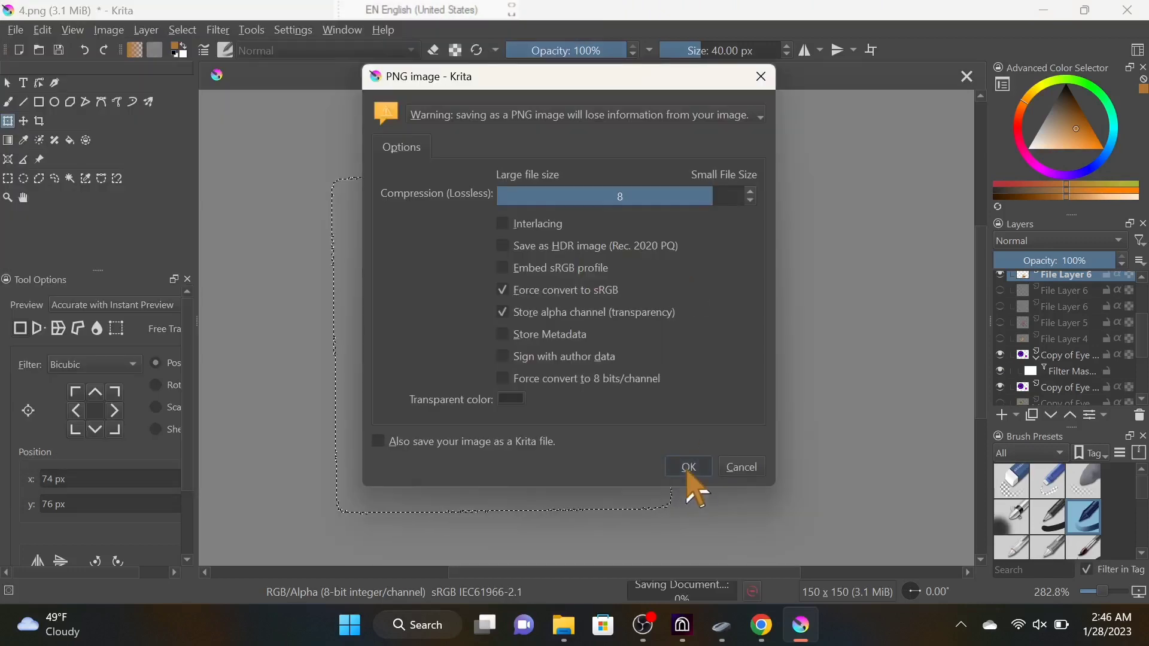
left_click(688, 468)
key("ctrl+shift+s")
left_click(421, 421)
left_click(689, 467)
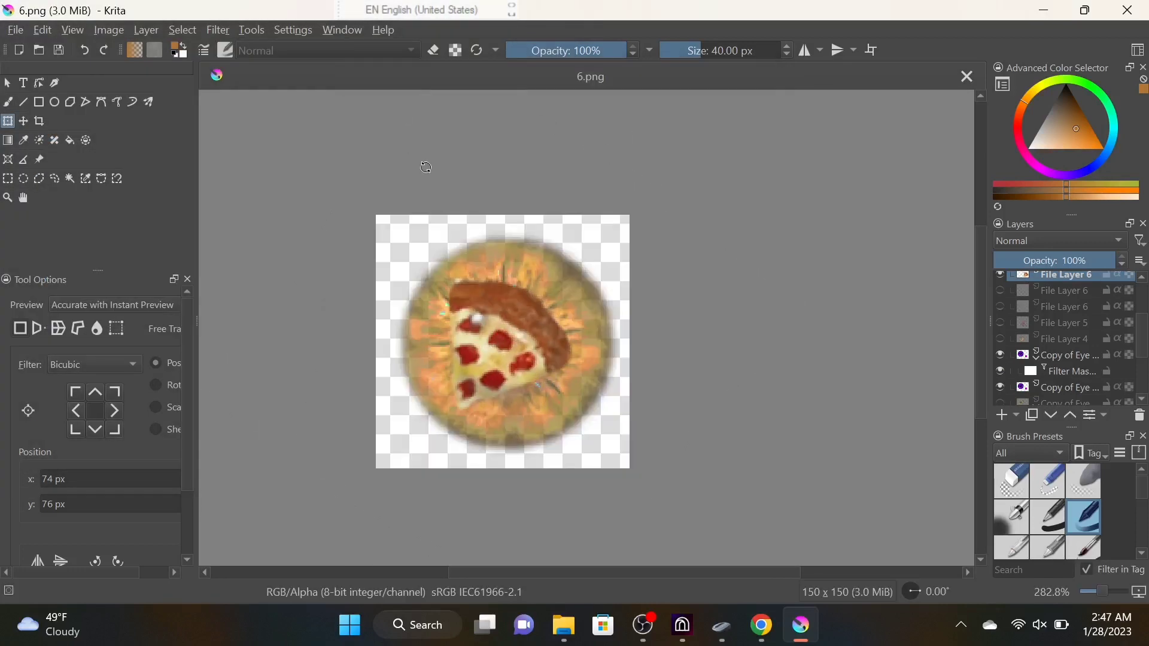
Save frames 7.png and 8.png, then undo the pizza overlay to restore the plain orange eye
left_click(15, 29)
left_click(46, 130)
left_click(421, 421)
left_click(15, 30)
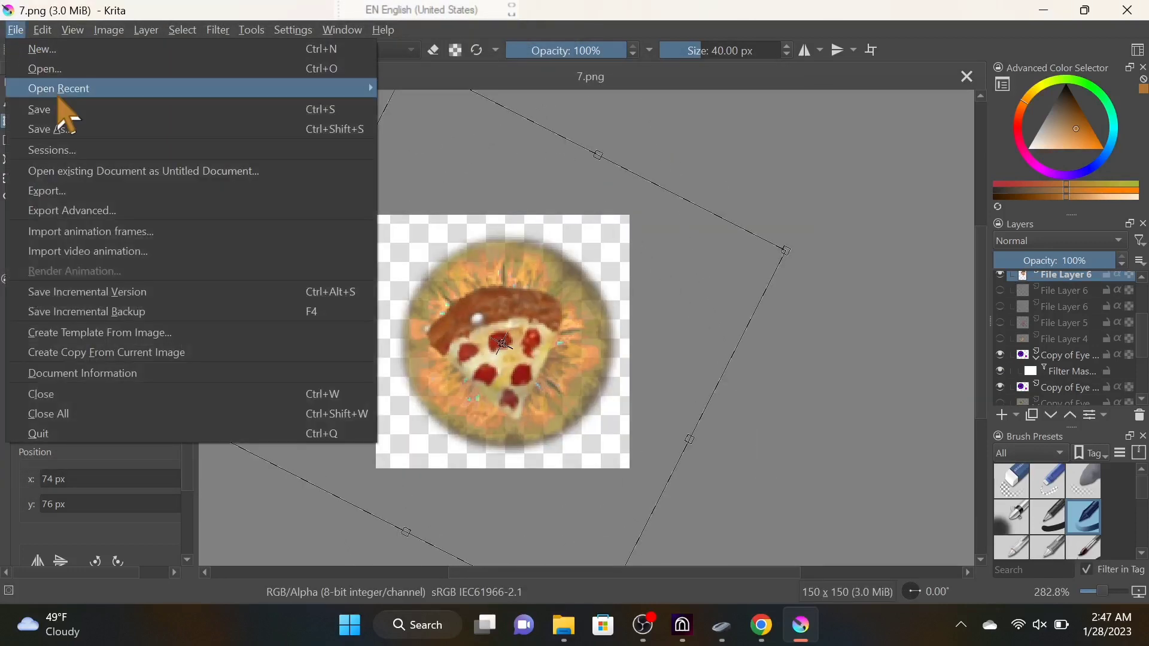
left_click(50, 130)
left_click(421, 422)
left_click(689, 467)
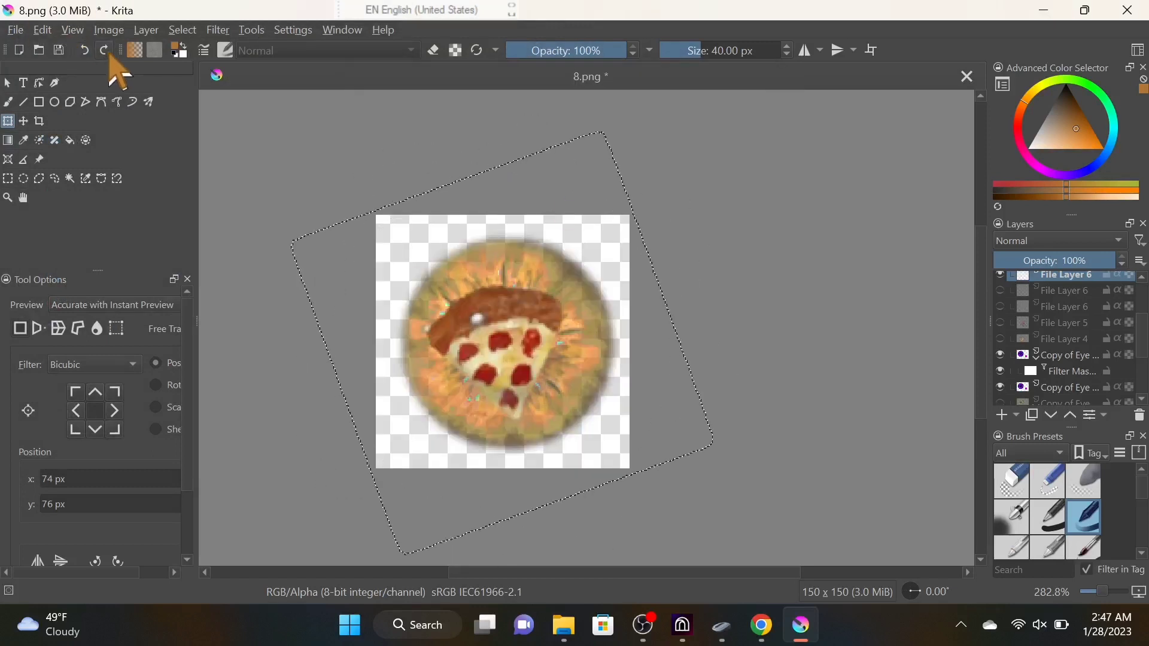
key("ctrl+z")
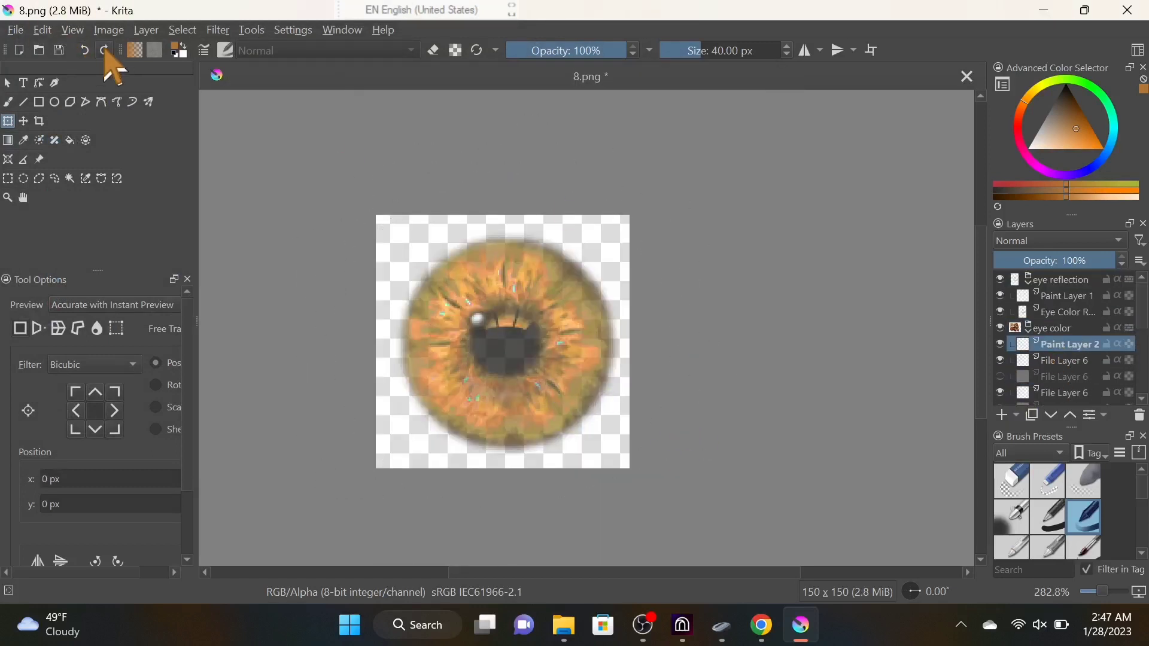
Hide the top Copy of Eye group and save the purple eye copy as 8910 PNG in EyeColorTemplate
scroll(1056, 359, "down", 5)
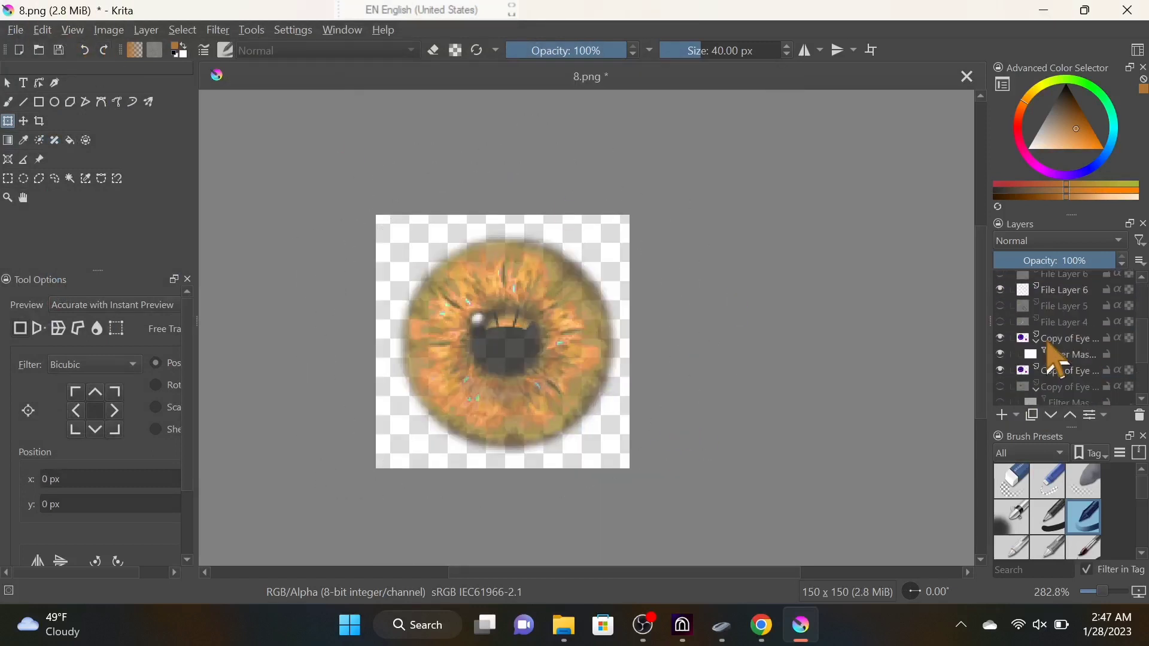
left_click(1036, 338)
left_click(1000, 338)
left_click(1065, 354)
key("ctrl+shift+s")
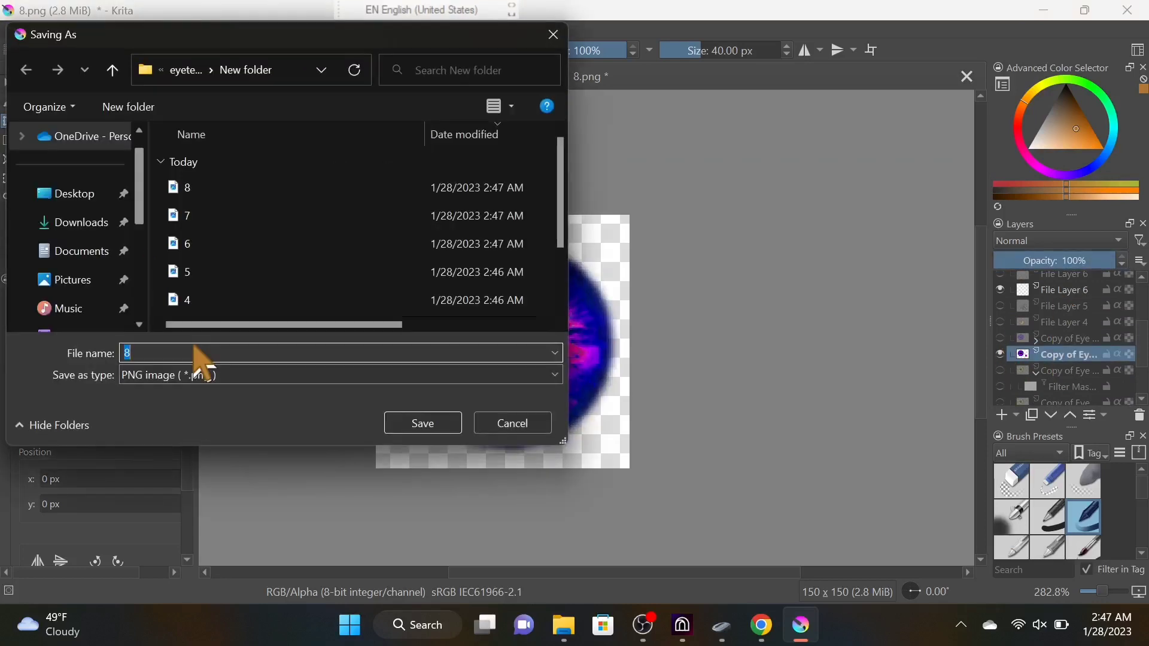
left_click(185, 70)
left_click(261, 352)
type("8nn")
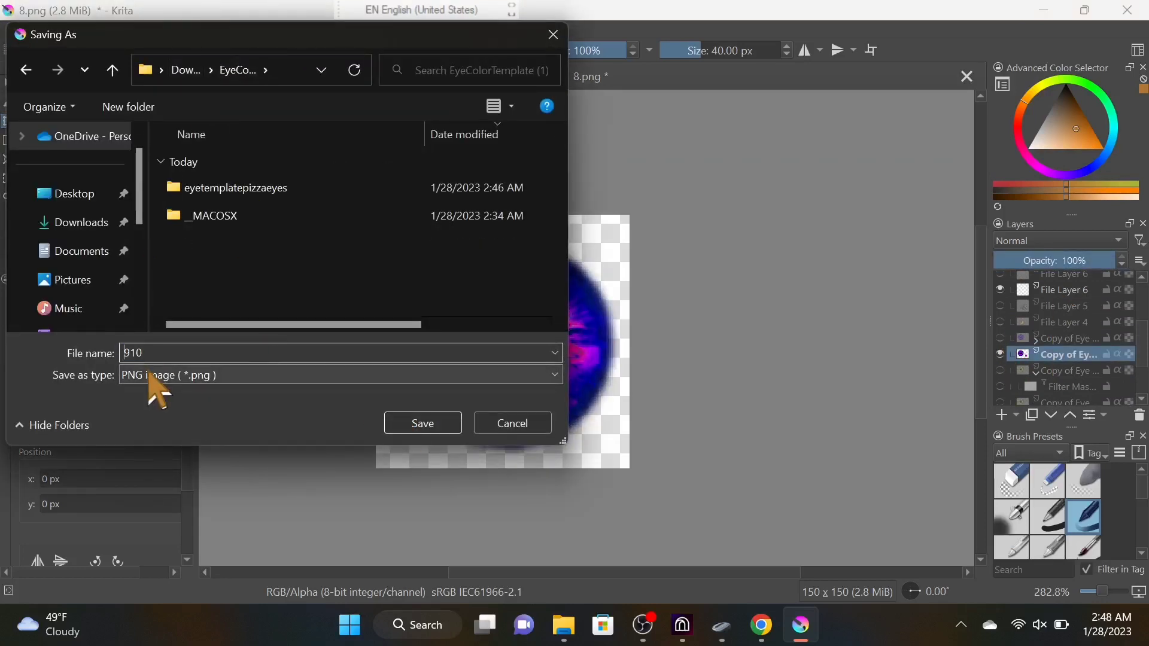
left_click(419, 423)
left_click(688, 466)
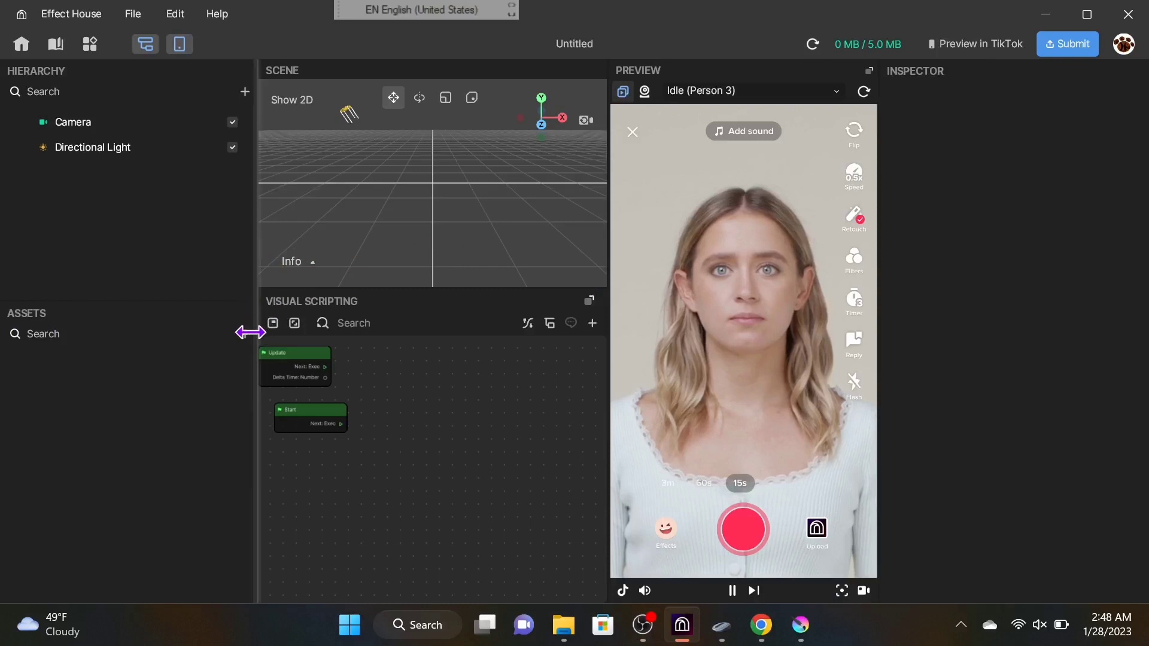
Import the 8910 PNG from Downloads > EyeColorTemplate (1) into the project's assets
left_click(245, 334)
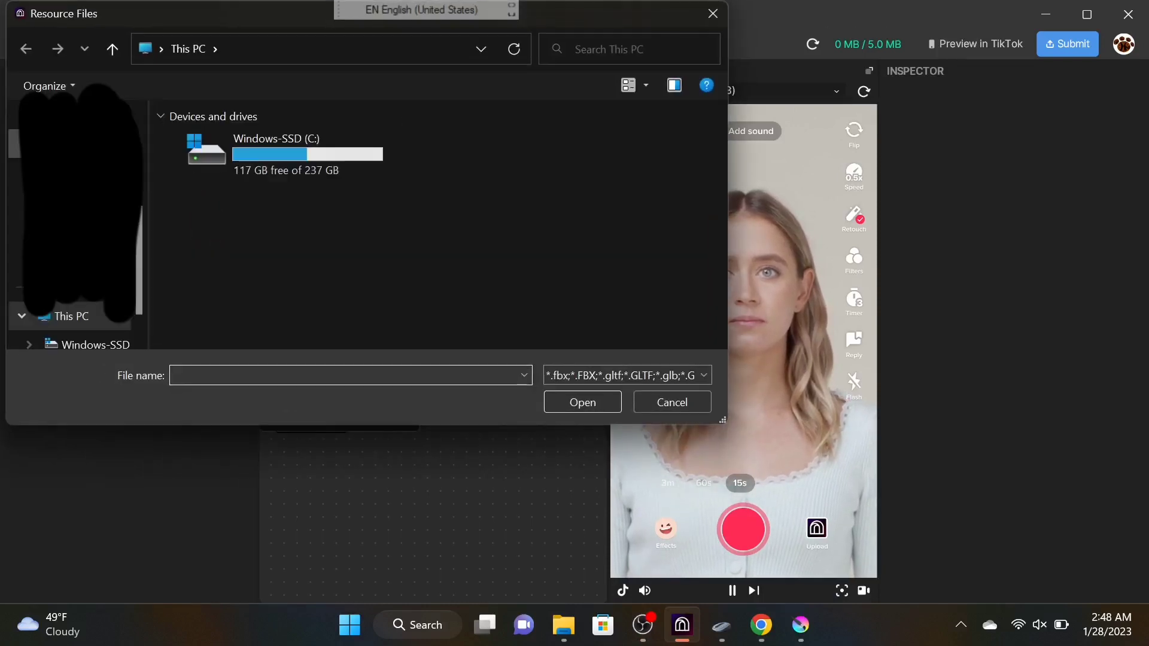
scroll(75, 239, "up", 2)
scroll(75, 239, "up", 2)
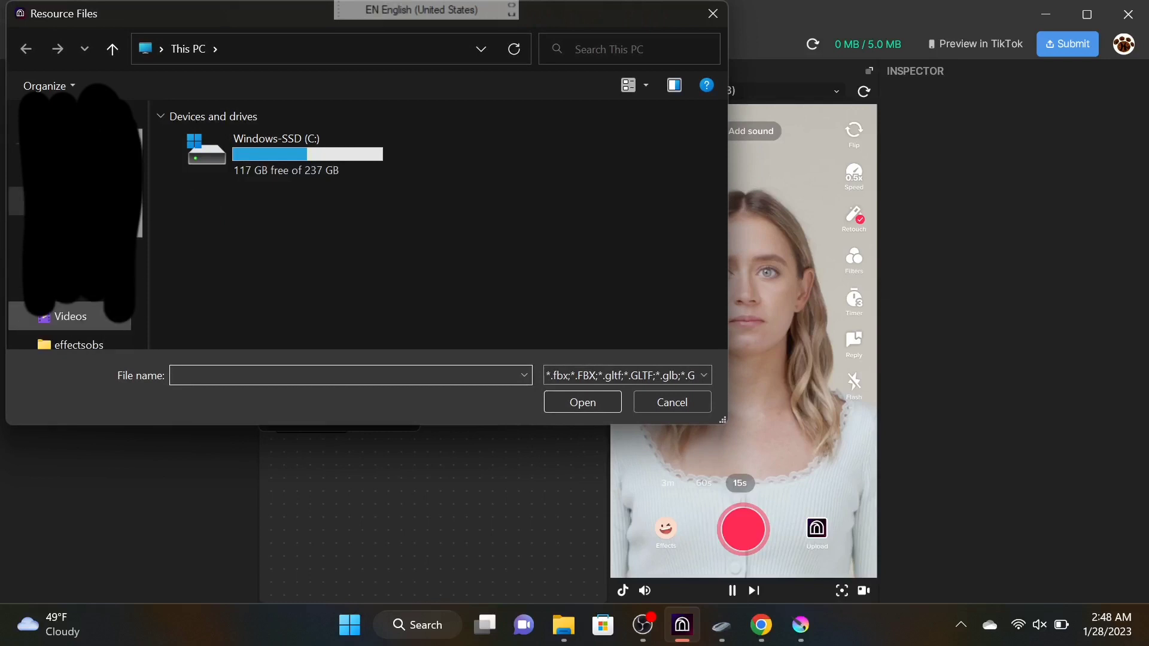
left_click(80, 201)
left_click(181, 195)
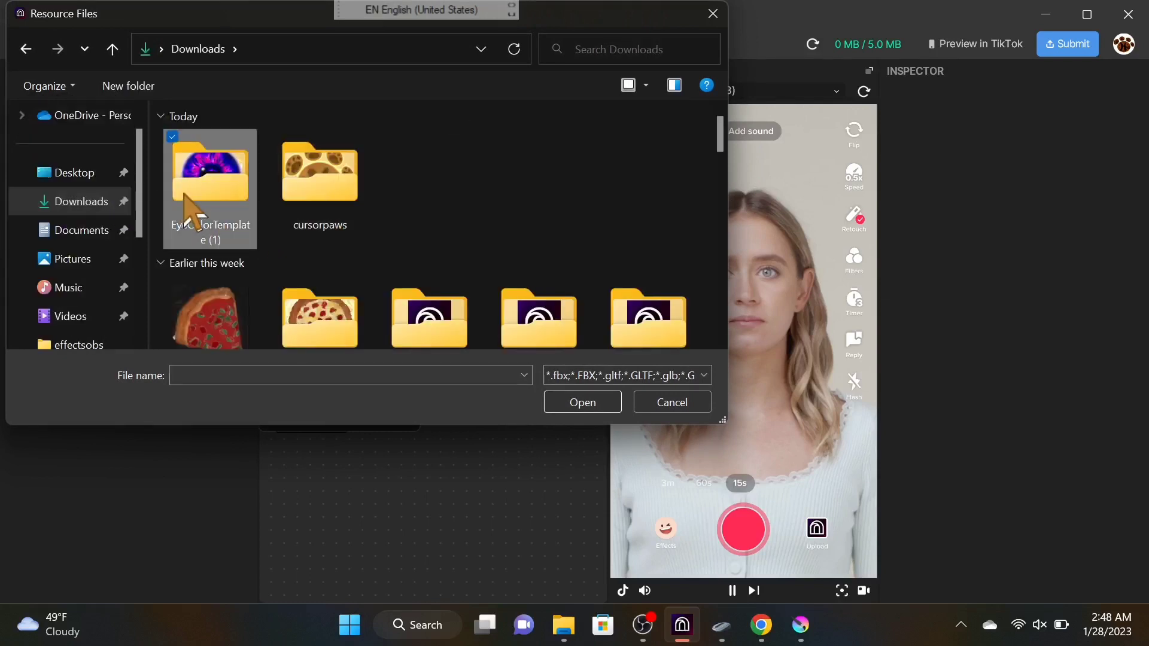
double_click(184, 194)
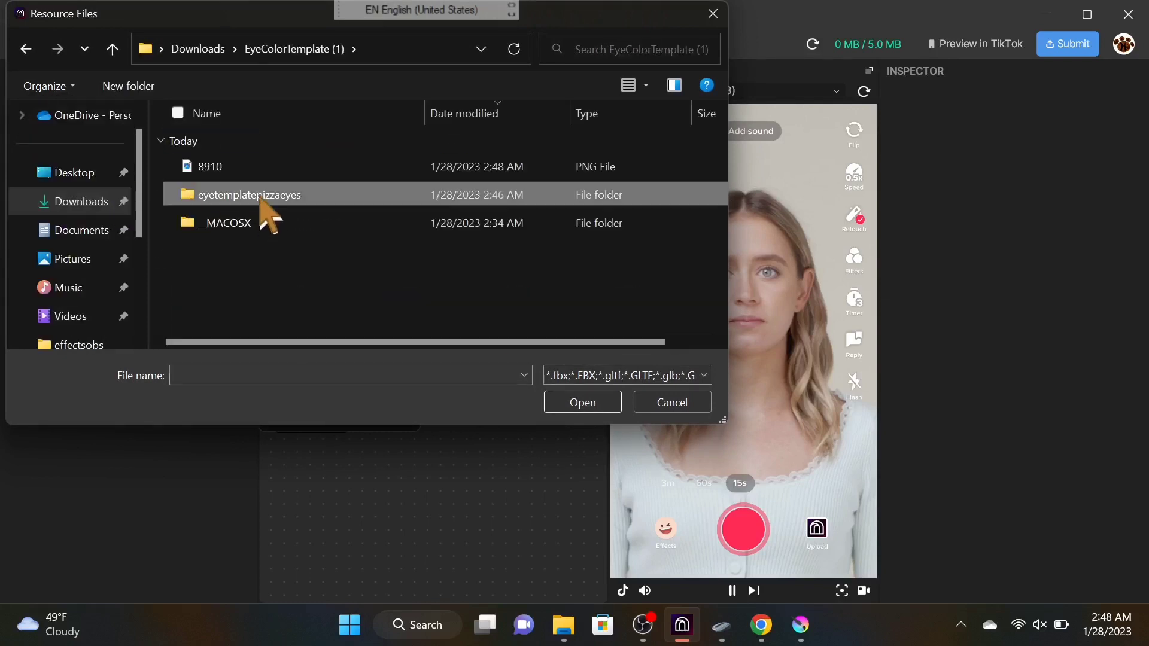
left_click(262, 168)
left_click(575, 402)
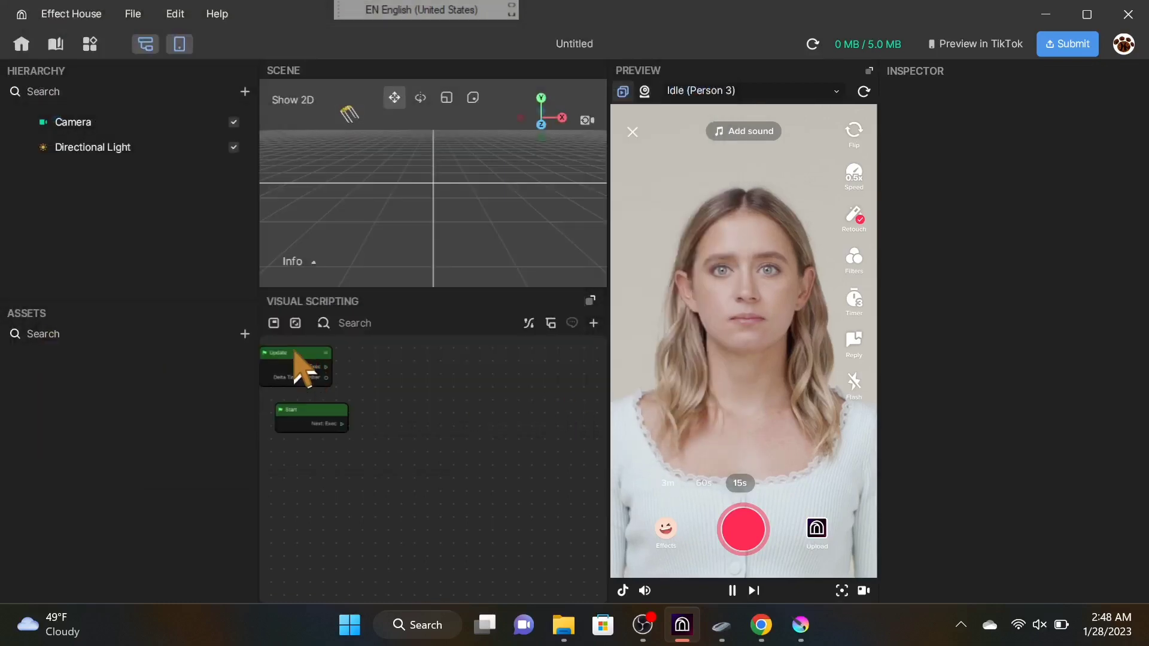
Start a Texture Sequence import and browse into the eyetemplatepizzaeyes folder
left_click(244, 334)
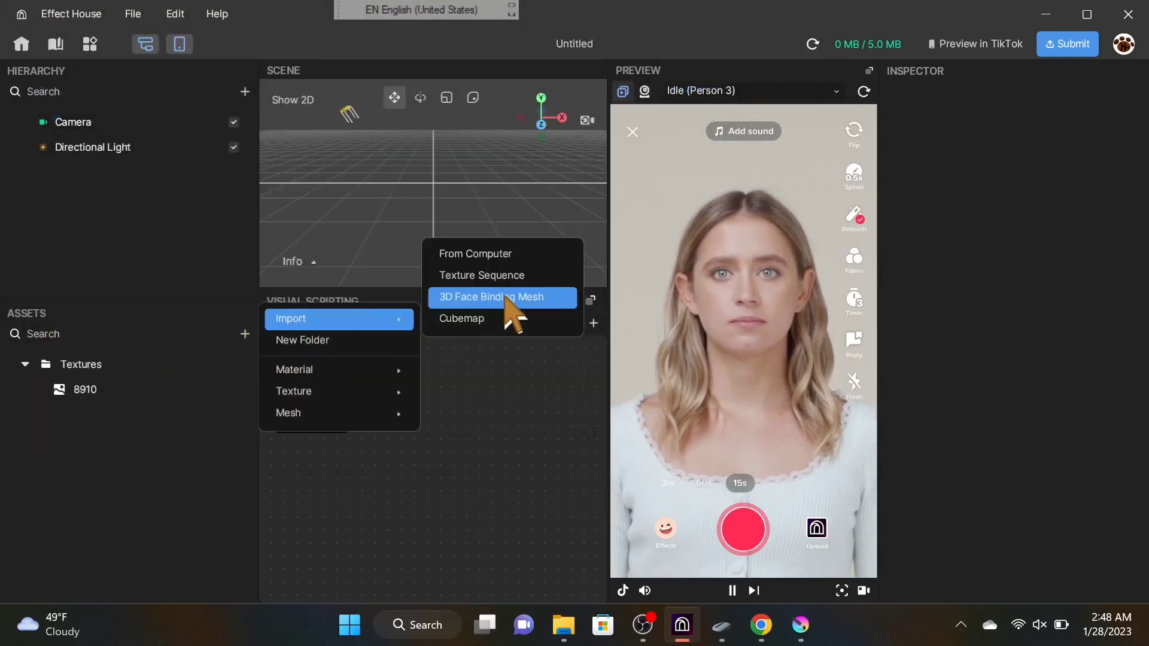
key("Return")
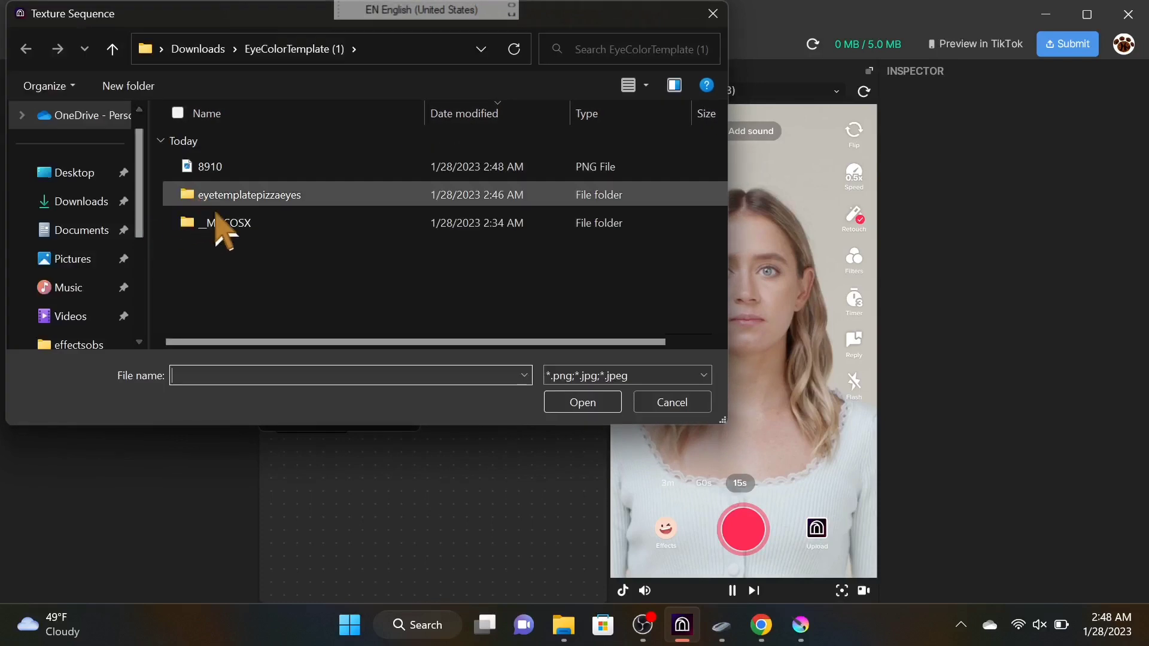
double_click(252, 203)
left_click(267, 167)
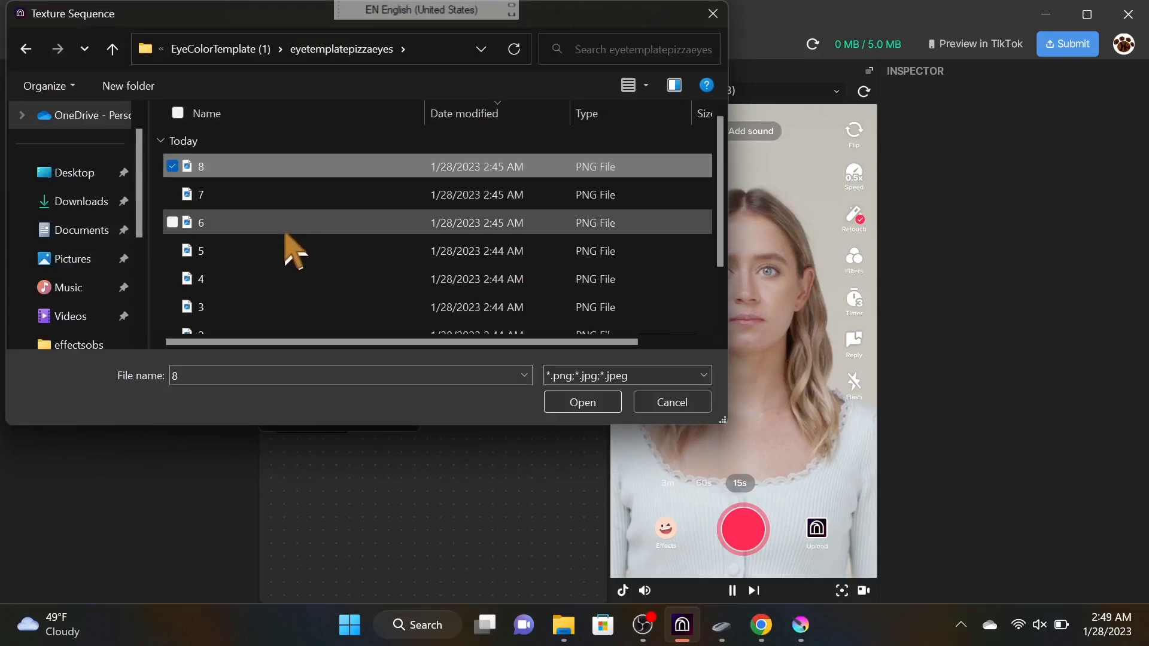
scroll(282, 258, "down", 1)
left_click(254, 291)
scroll(281, 239, "up", 1)
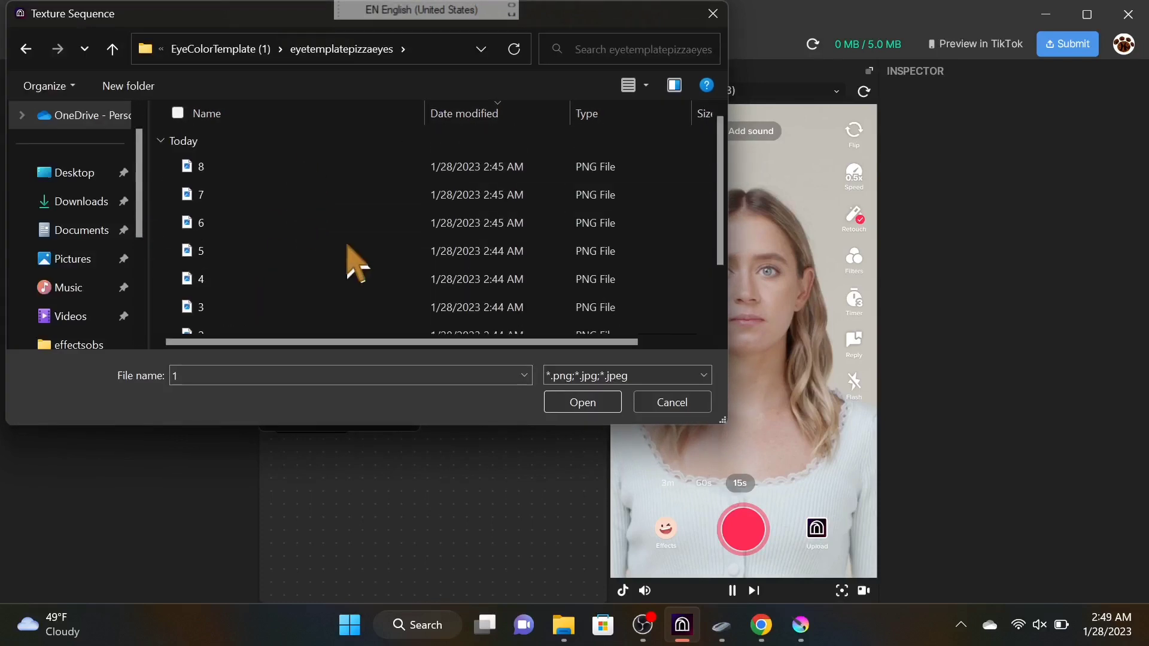
scroll(323, 275, "down", 1)
In the New folder, select frames 1 through 8 and import them as a sequence
left_click(272, 319)
double_click(272, 319)
scroll(270, 302, "down", 1)
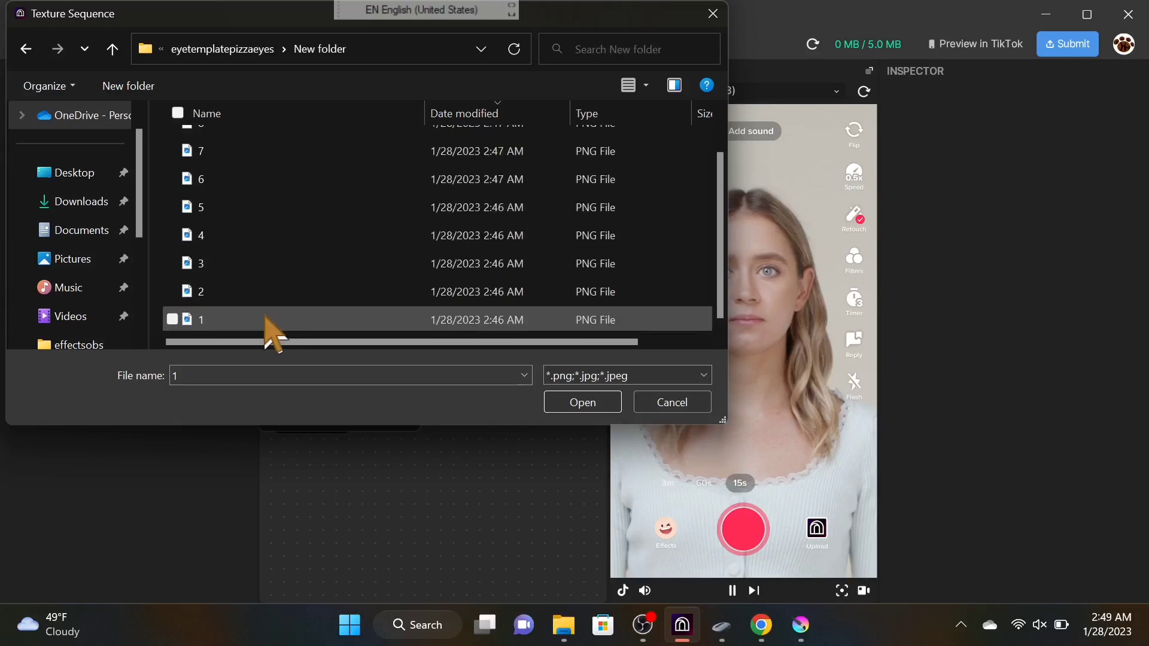
left_click(266, 317)
scroll(293, 252, "up", 1)
left_click(326, 173, "shift")
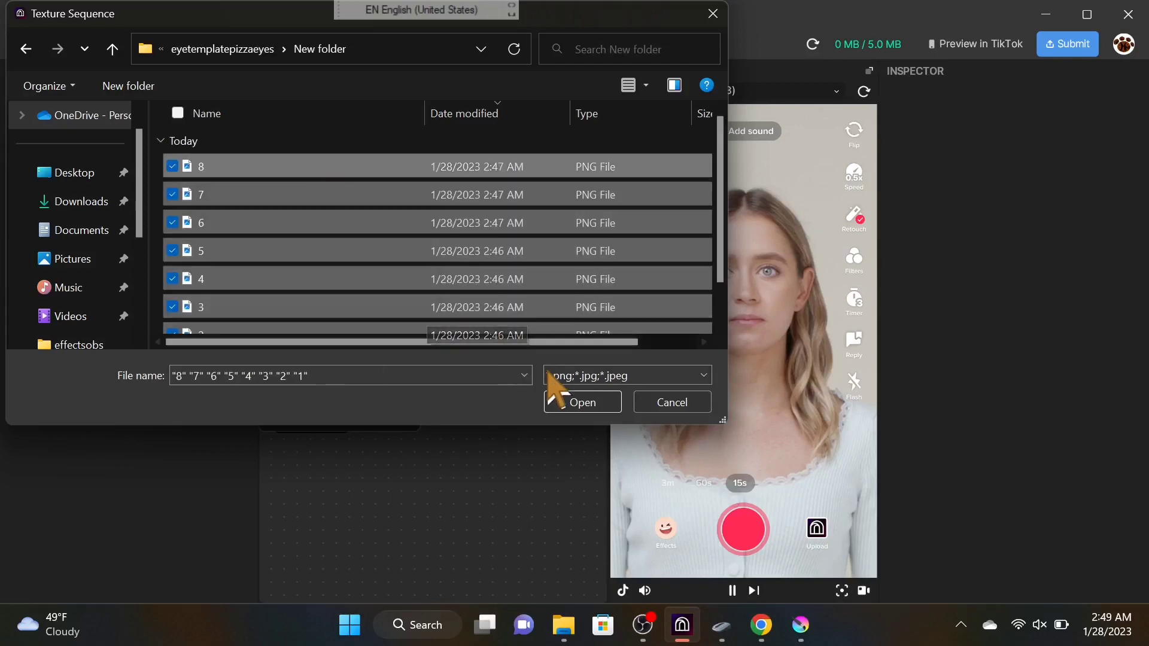
left_click(572, 404)
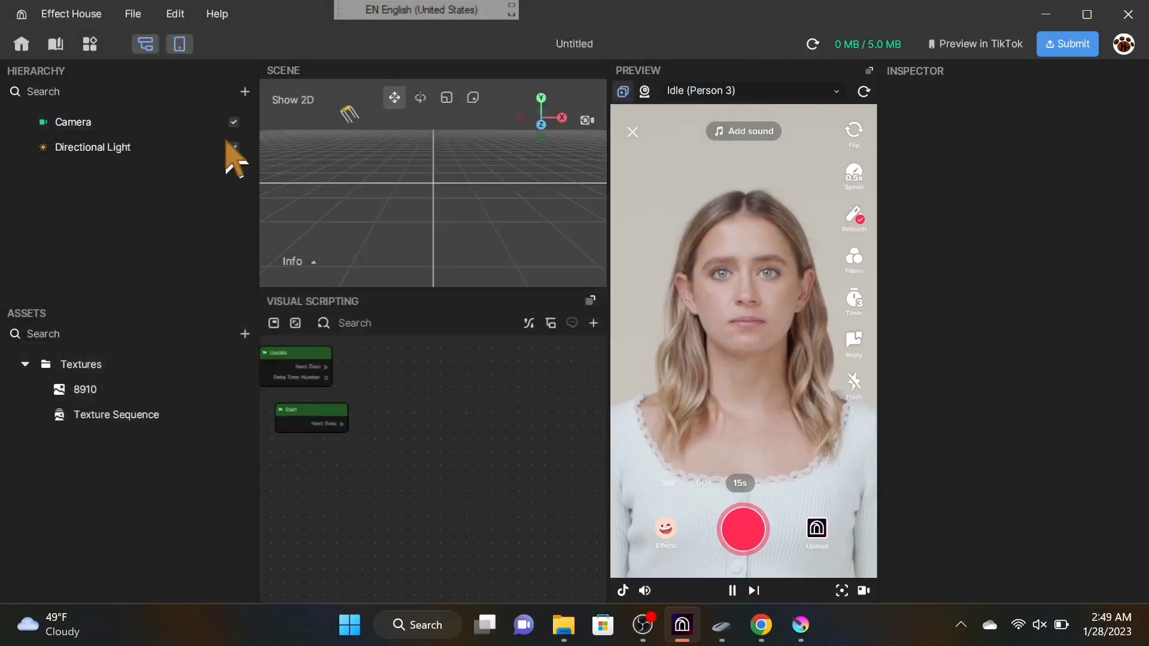
Add an Eye Color face effect to the scene and open its Add component list
left_click(245, 92)
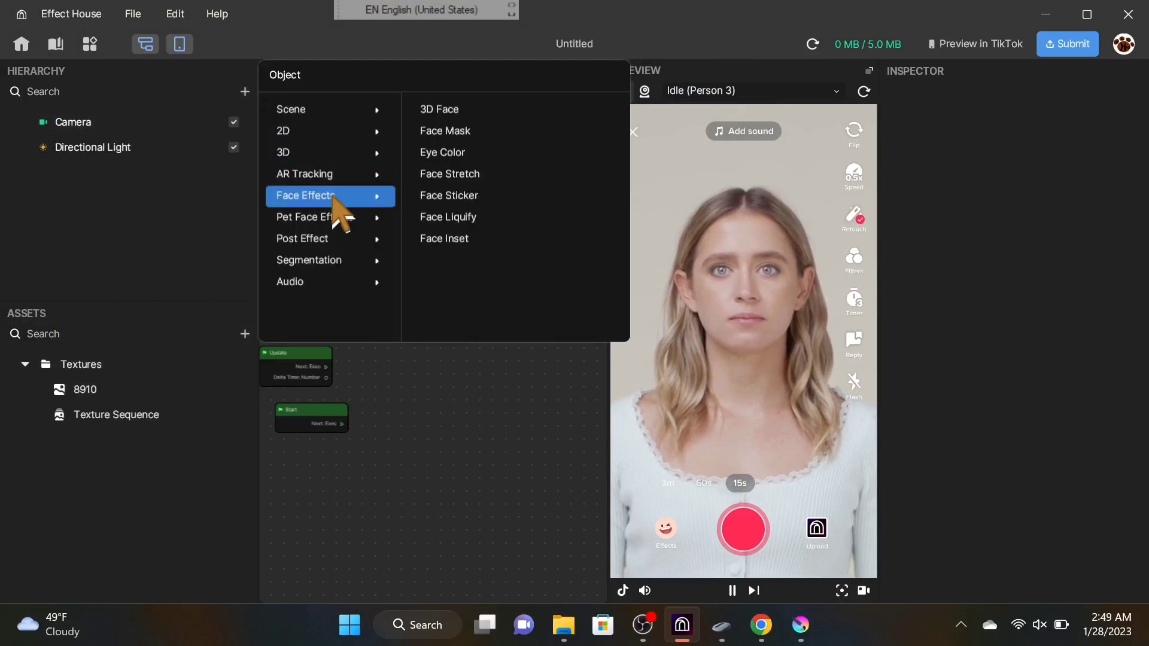
mouse_move(305, 196)
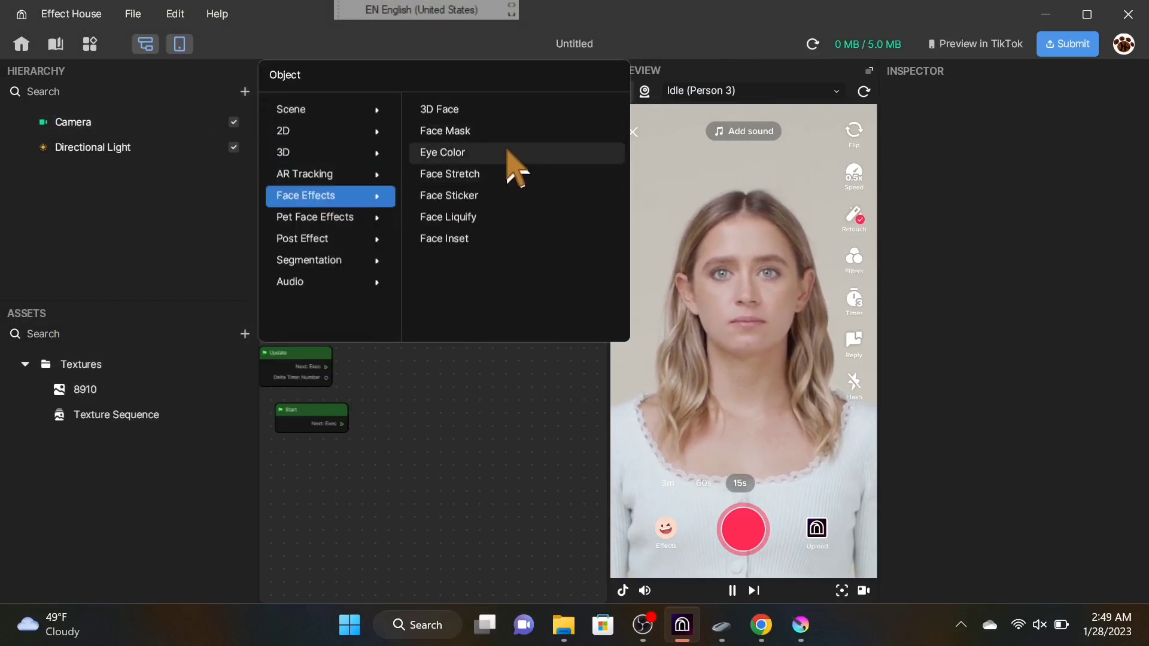
left_click(510, 154)
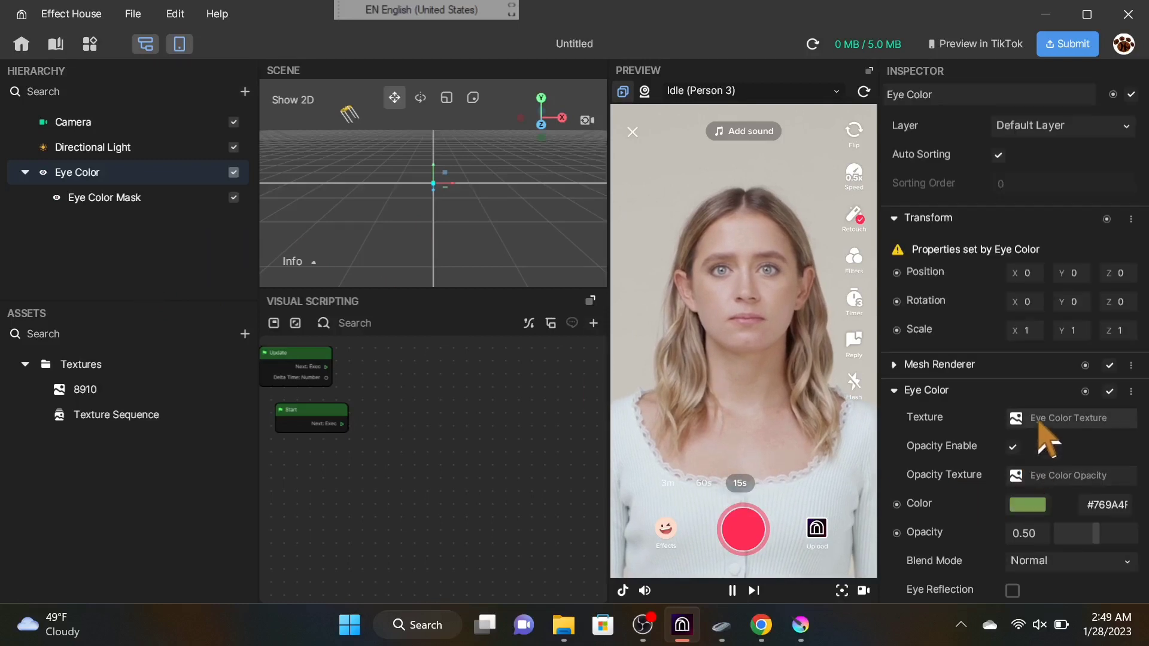
scroll(1044, 439, "down", 3)
left_click(990, 583)
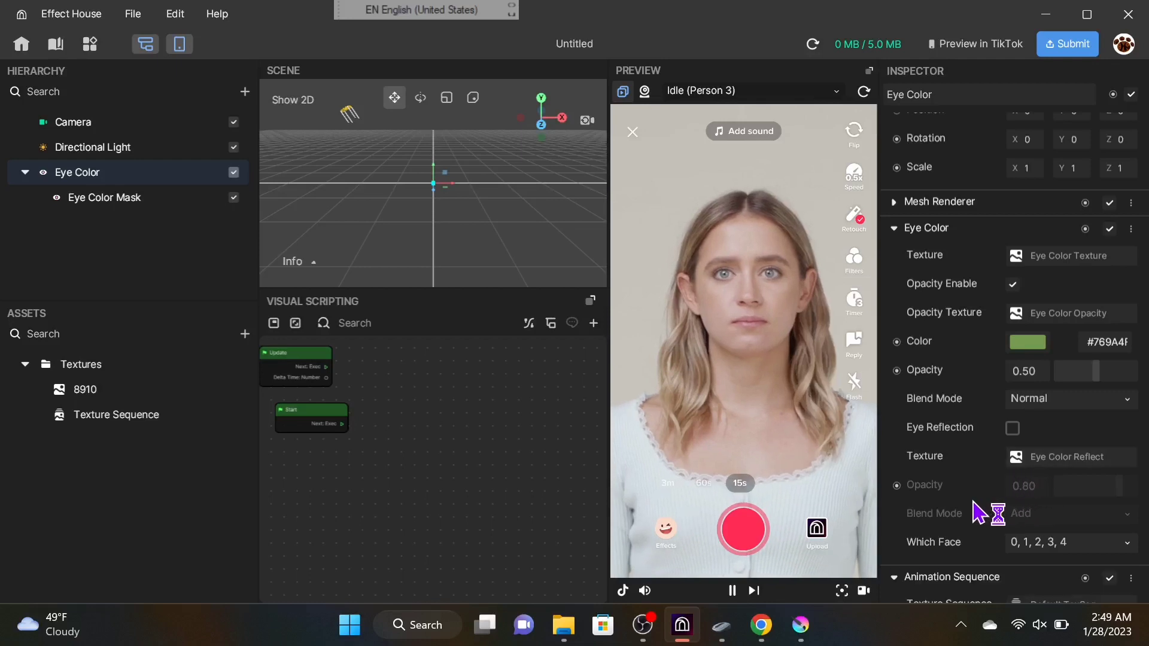
Assign the imported Texture Sequence, bind it to BaseTexture, and set Eye Color opacity to 1.00
left_click(1065, 431)
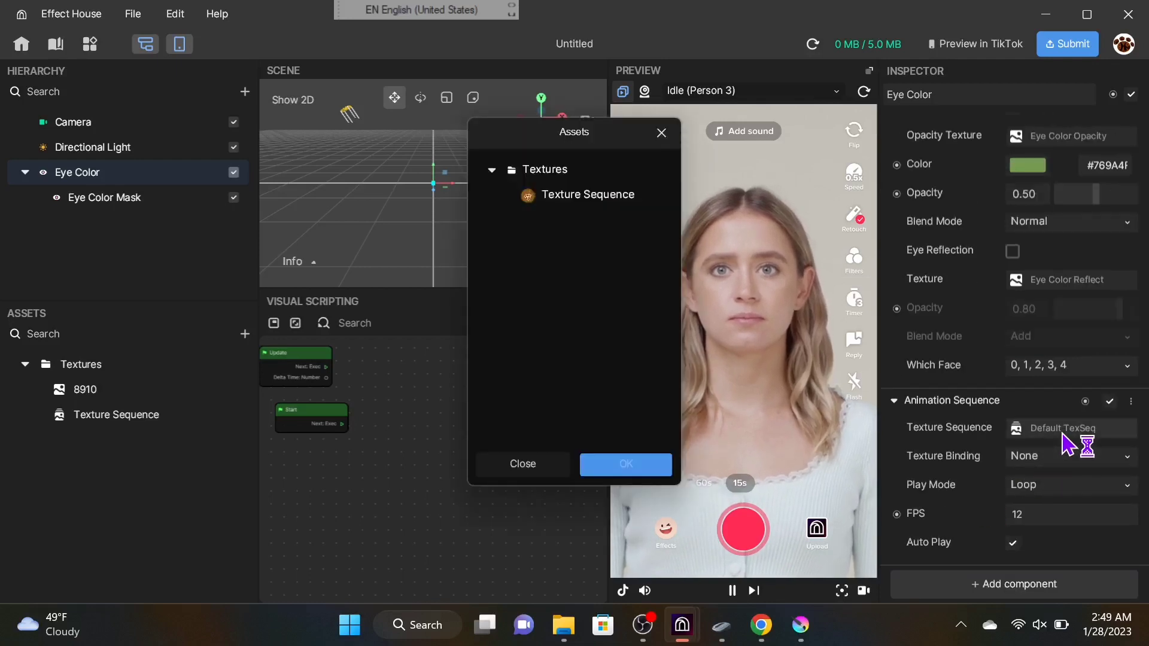
left_click(568, 196)
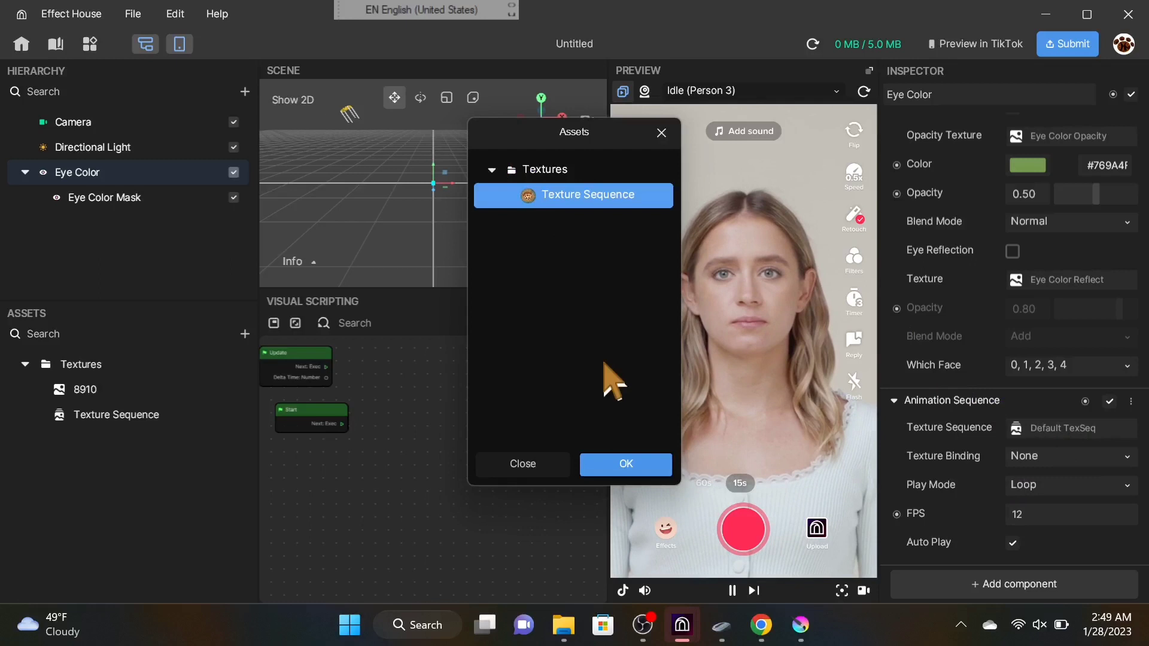
left_click(611, 464)
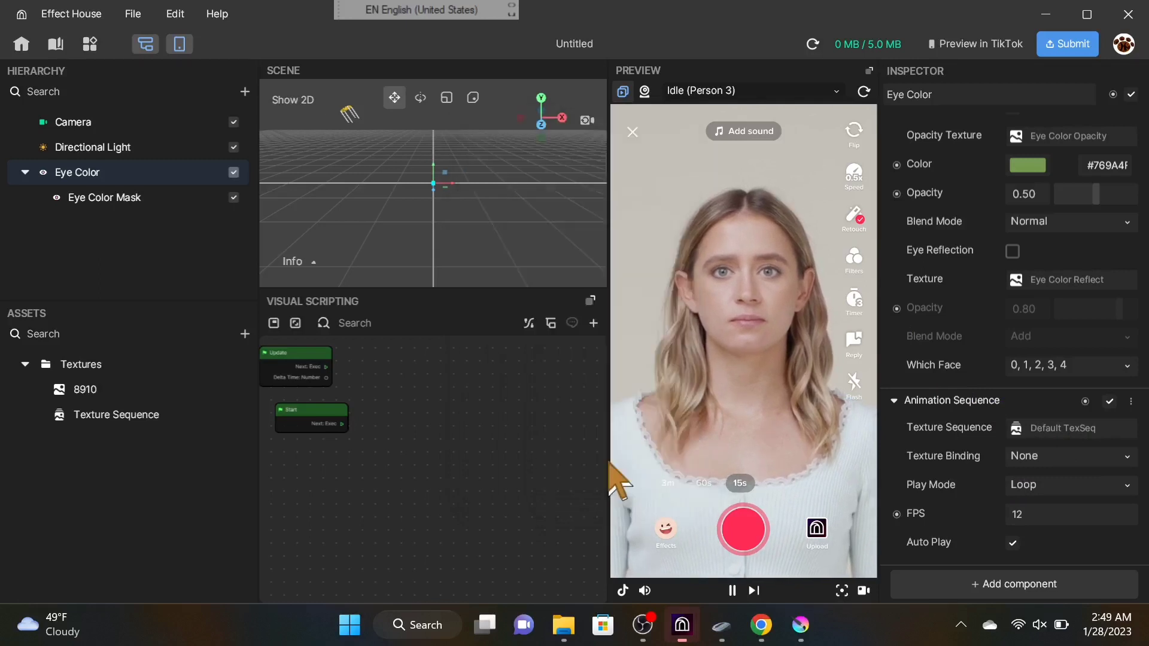
left_click(1040, 459)
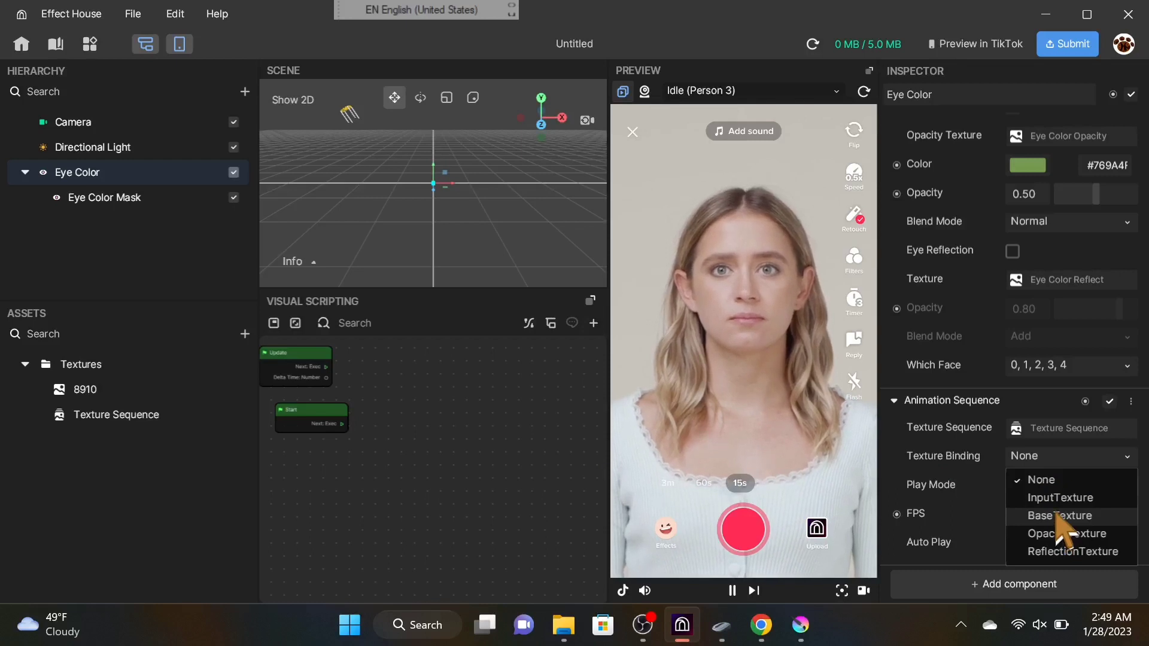
left_click(1020, 448)
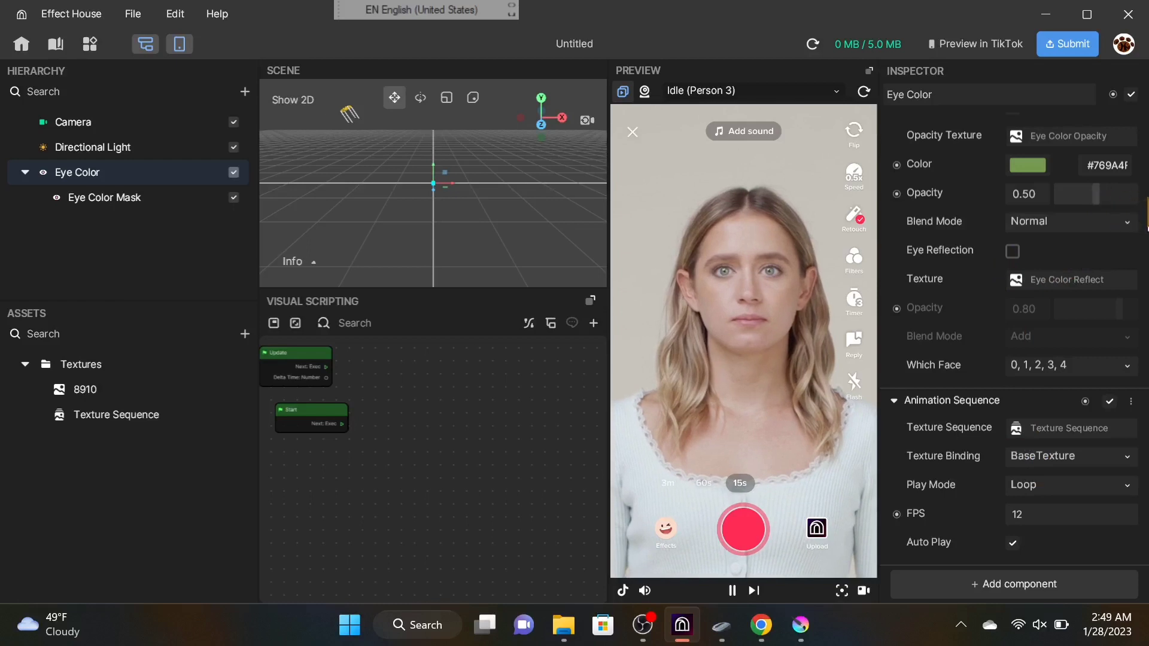
left_click(1134, 194)
Adjust the Eye Color opacity and set its tint colour to white #FFFFFF
left_click_drag(1071, 197, 1019, 184)
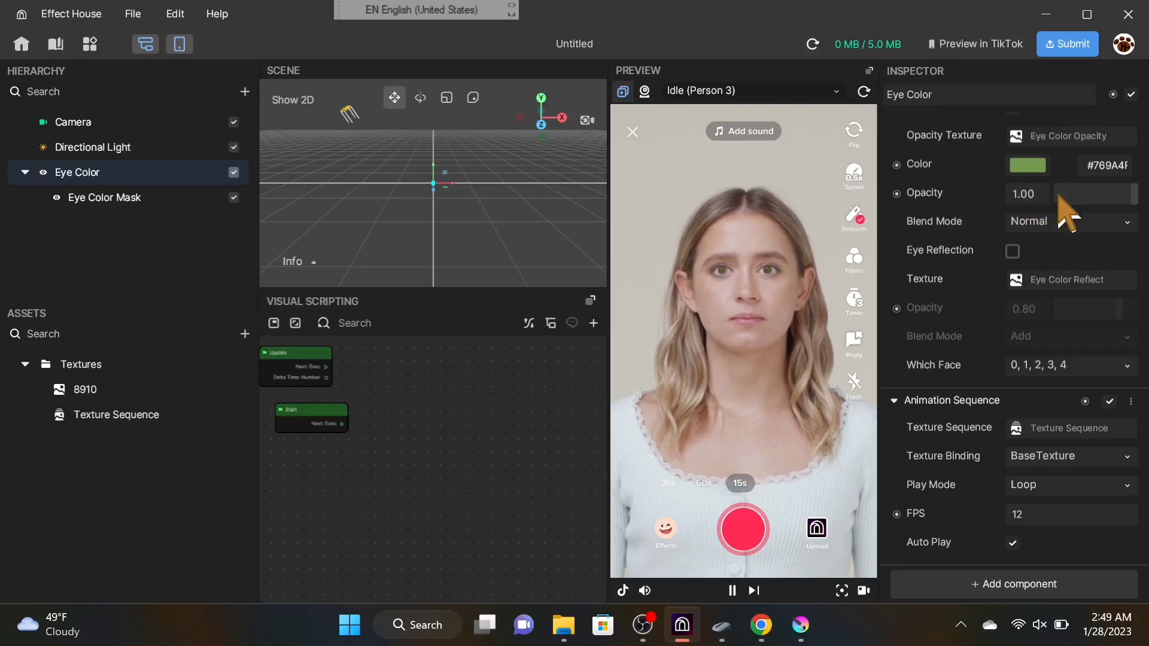
left_click(1026, 169)
type("#ffffff")
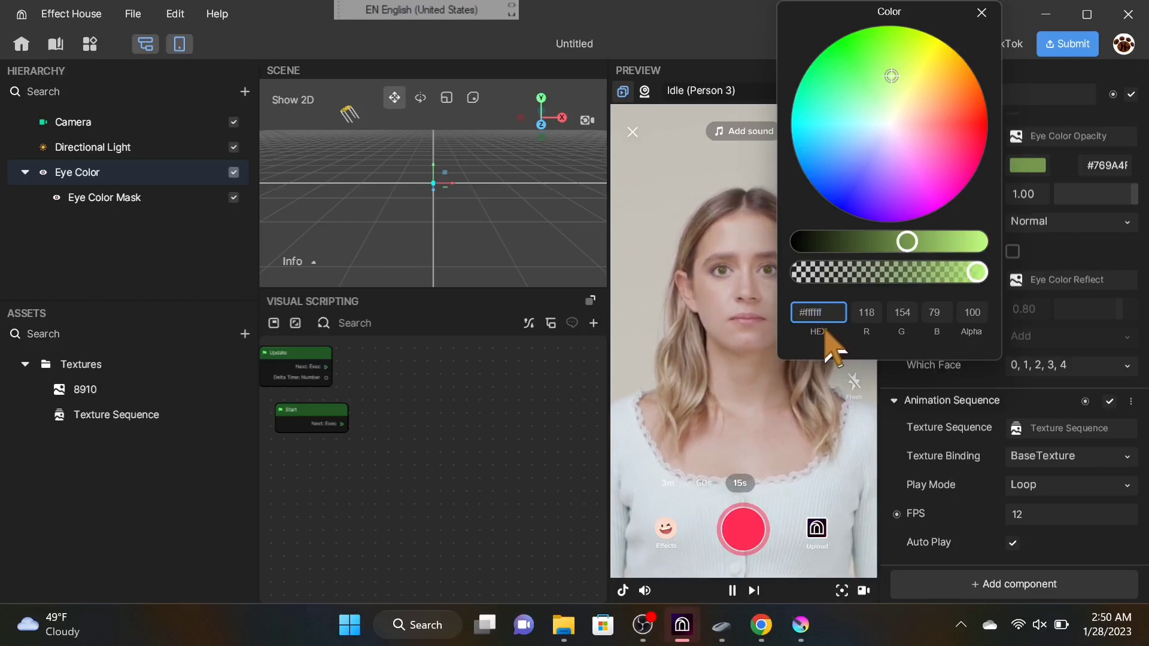
key("Return")
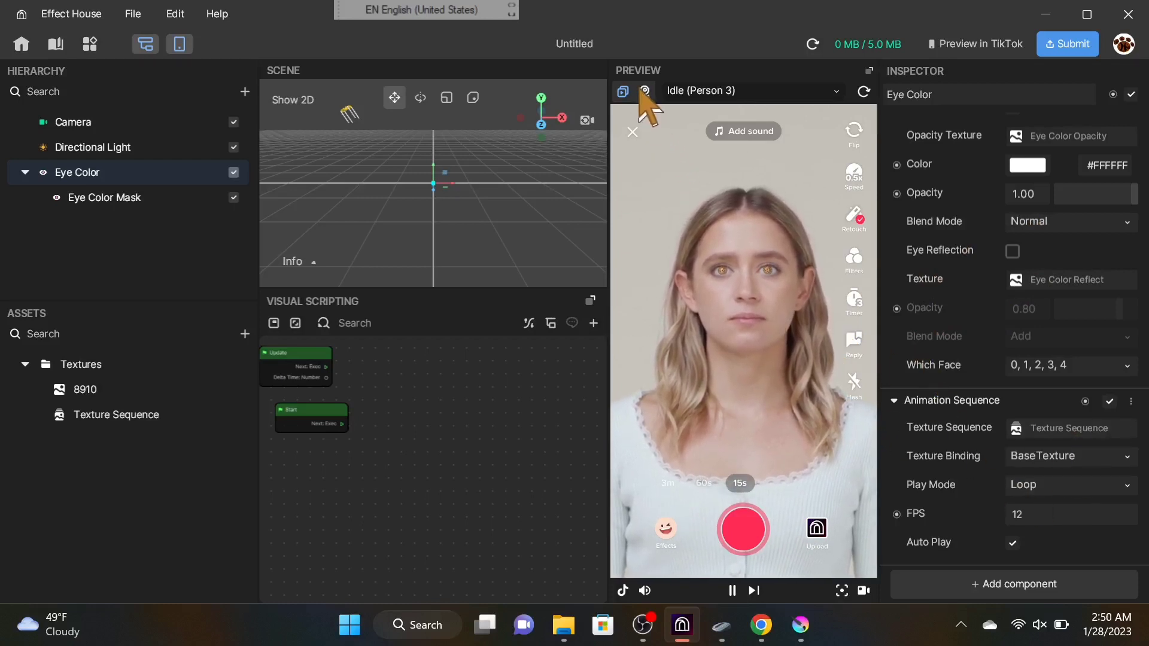
Remove the Animation Sequence component and raise Eye Color opacity to 1.00
left_click(1131, 401)
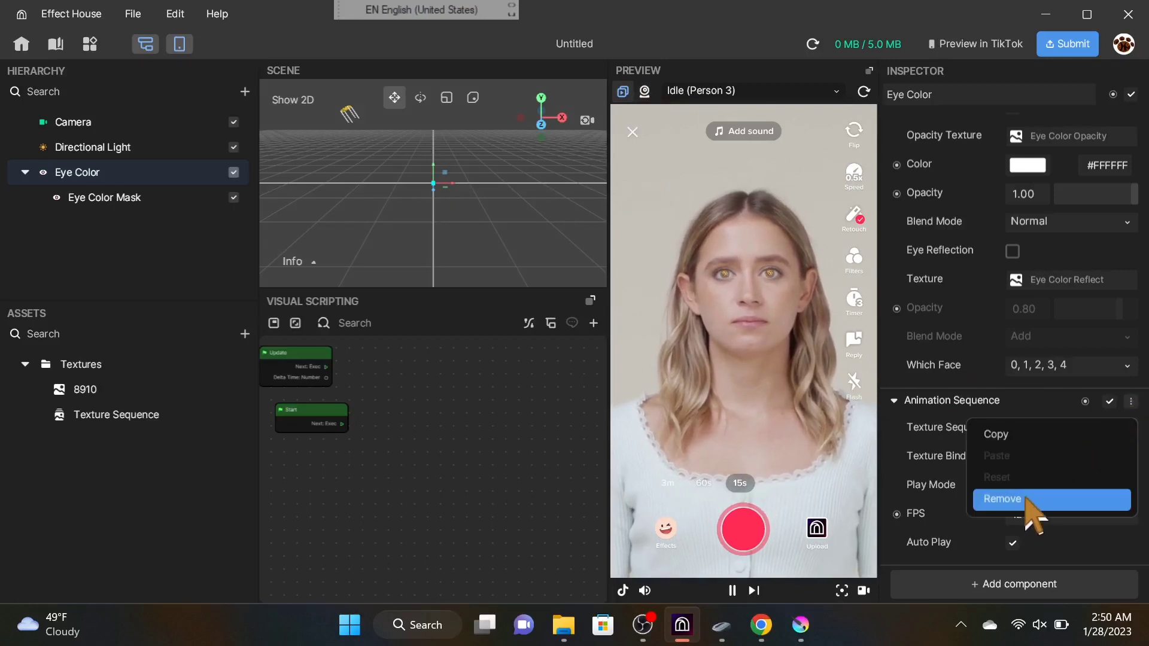
left_click(946, 428)
scroll(1048, 449, "up", 3)
scroll(1090, 413, "up", 3)
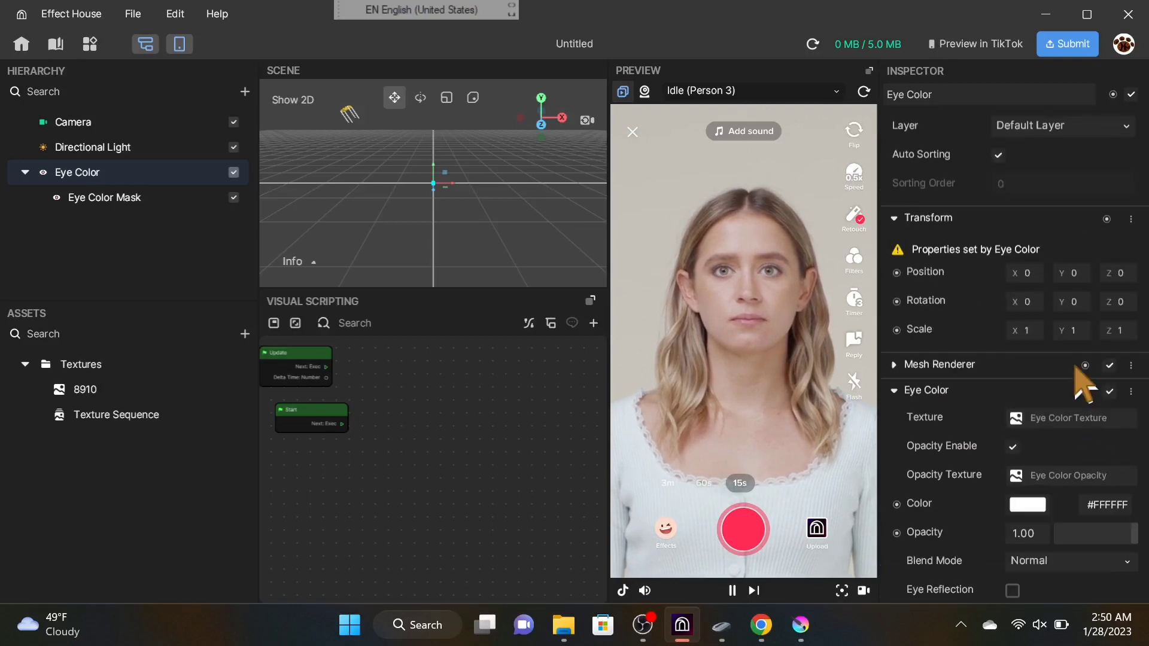
scroll(1083, 442, "down", 3)
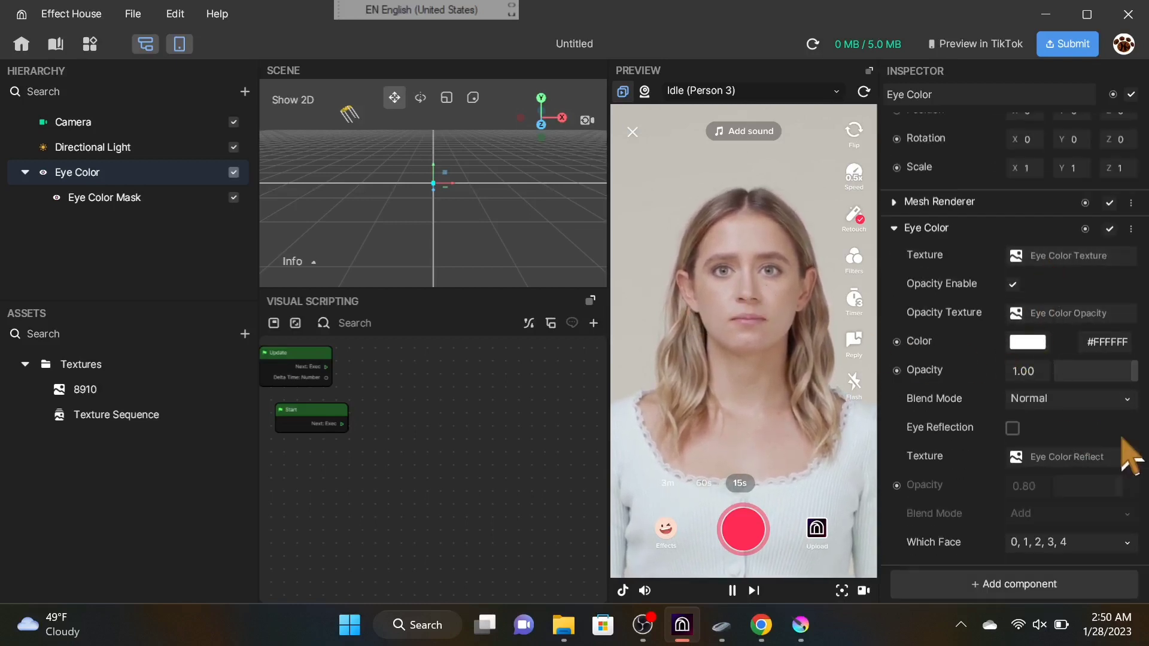
left_click_drag(1112, 372, 1146, 404)
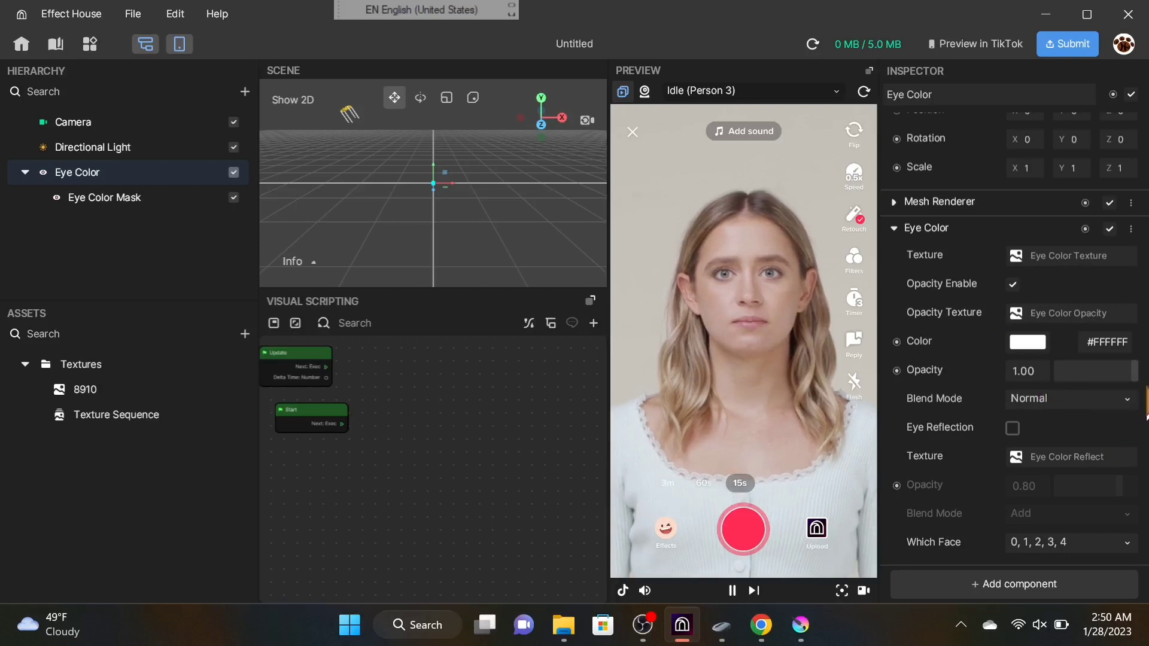
Trial purple, green-cyan and blue eye tints, then set the tint back to #FFFFFF
left_click(1028, 344)
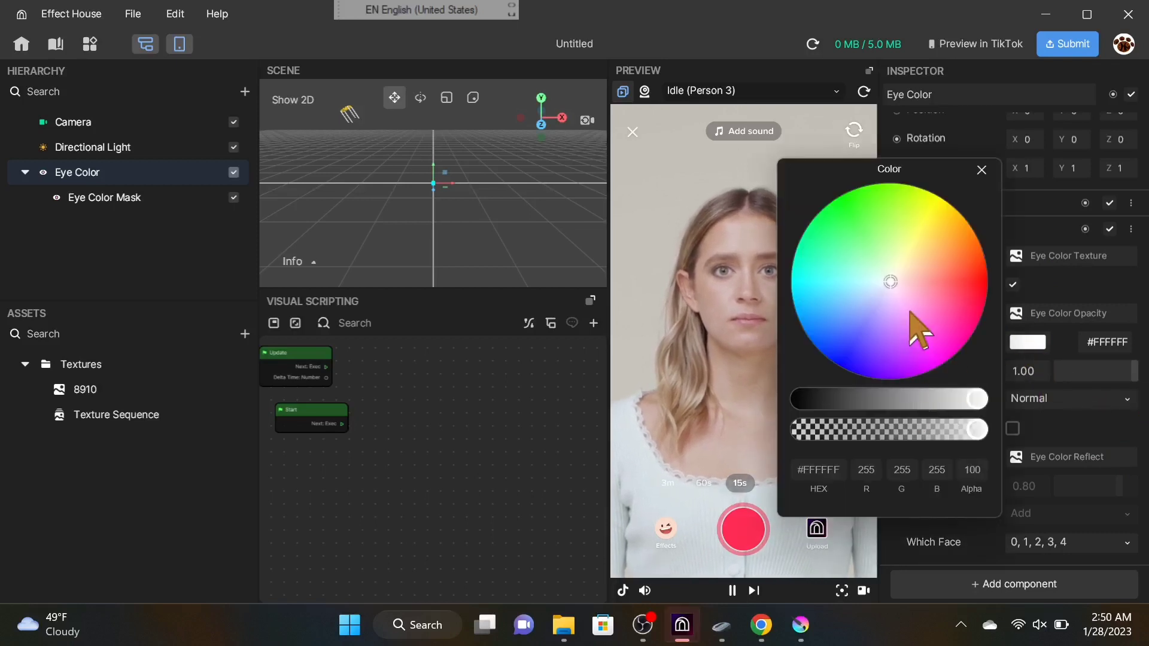
left_click_drag(910, 313, 923, 387)
left_click_drag(818, 405, 920, 398)
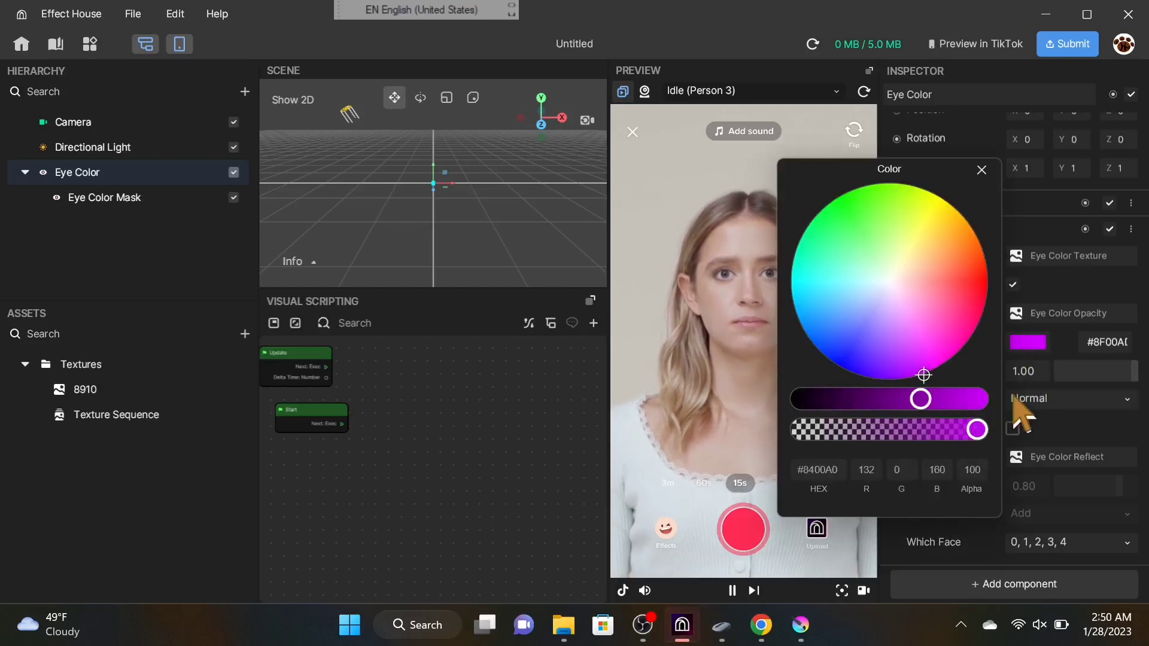
mouse_move(838, 298)
left_mouse_down()
mouse_move(792, 227)
mouse_move(982, 299)
left_mouse_up()
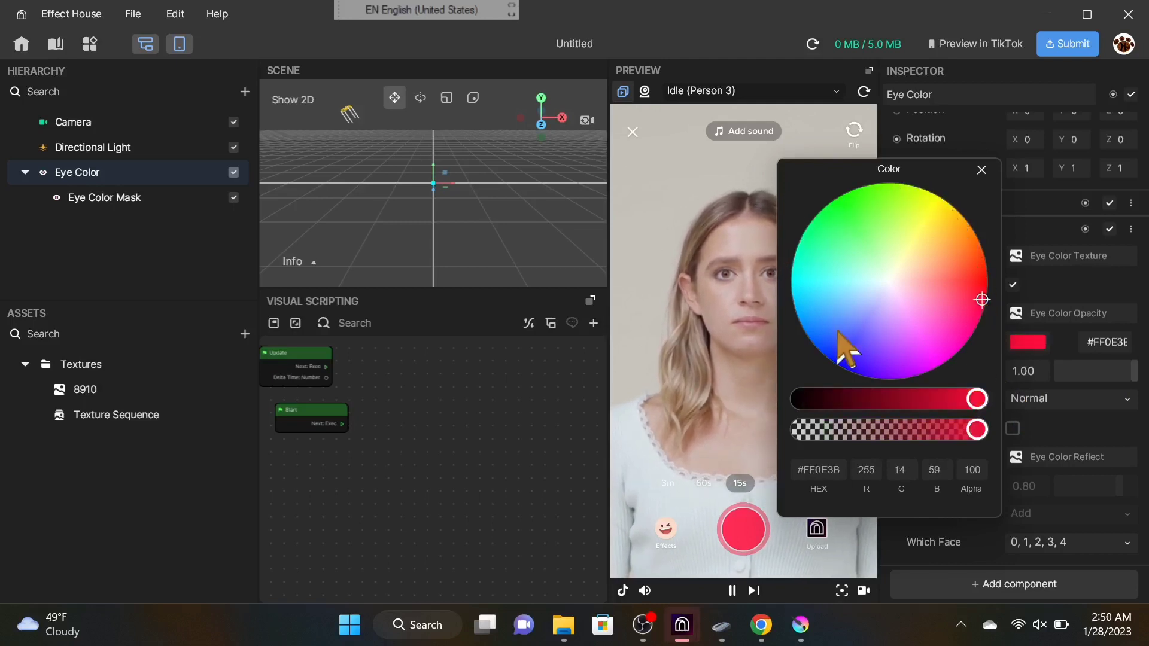
left_click_drag(839, 335, 808, 377)
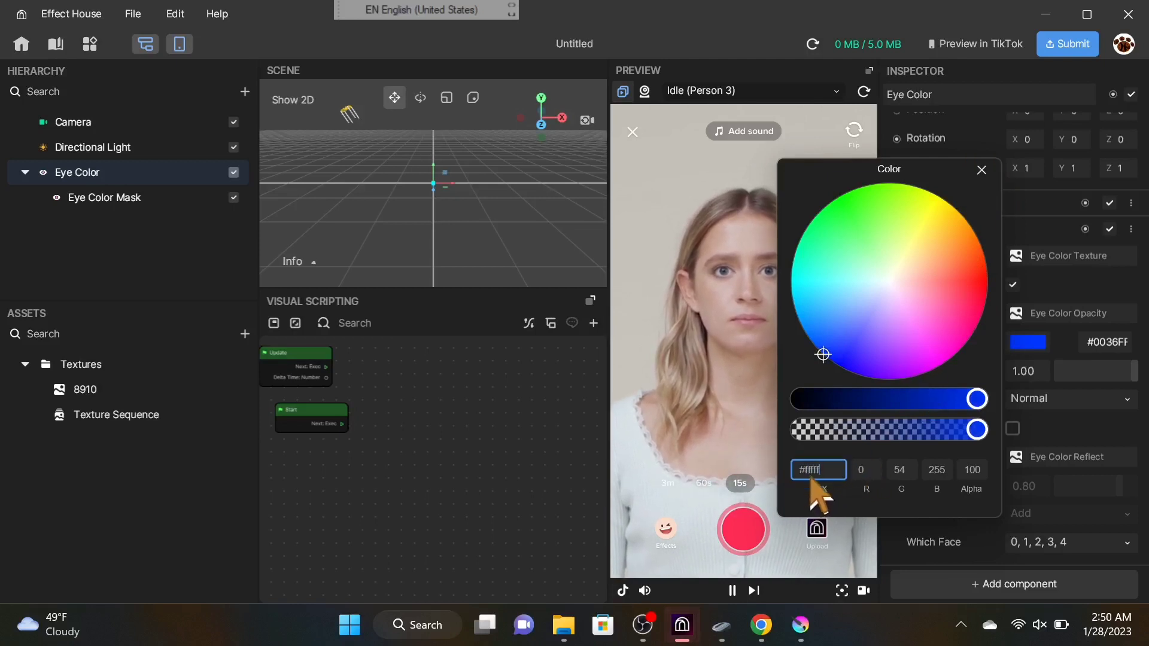
key("Return")
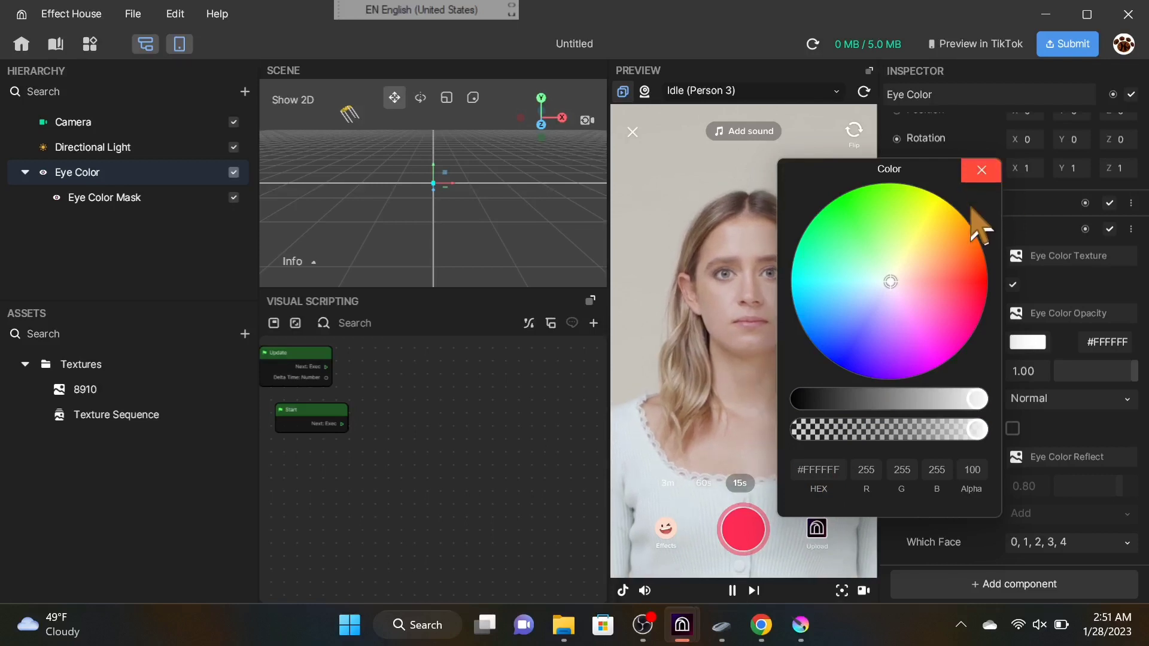
Close the colour picker and set the Eye Color texture to 8910
left_click(980, 169)
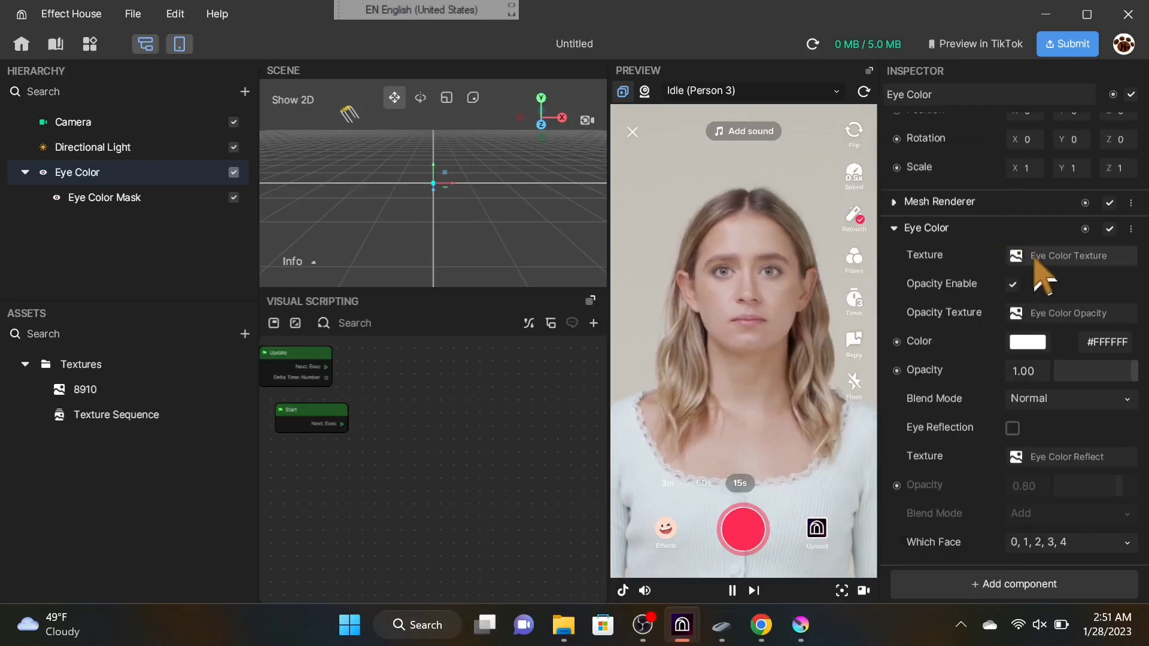
left_click(1038, 257)
scroll(552, 410, "down", 5)
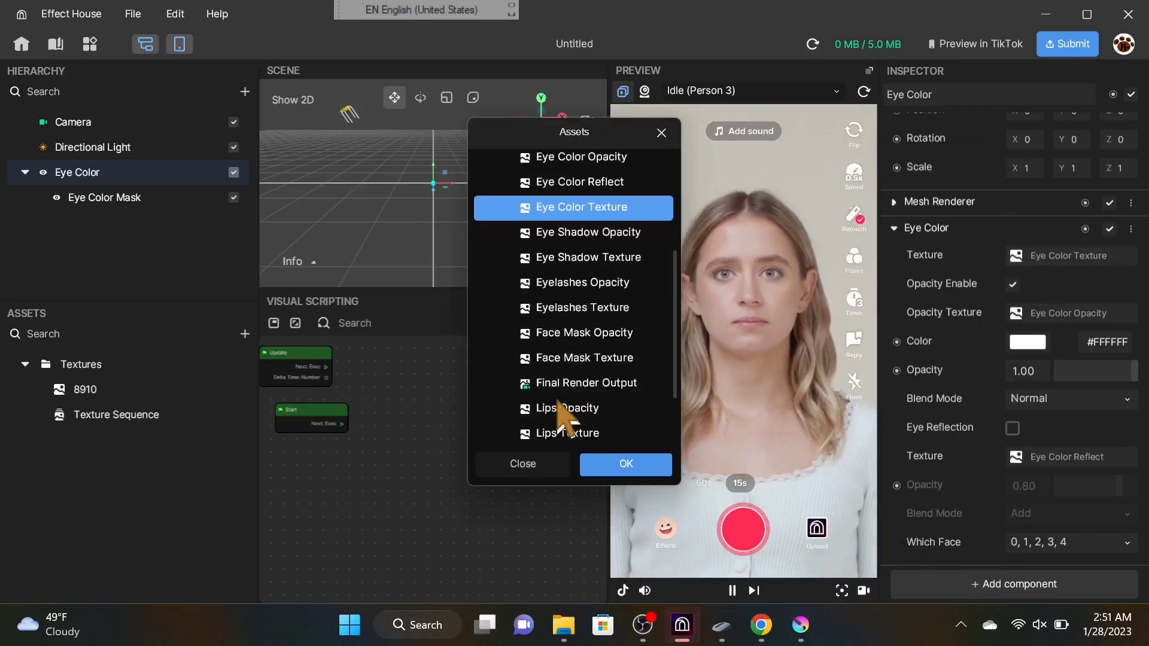
scroll(569, 425, "down", 3)
left_click(579, 431)
left_click(606, 467)
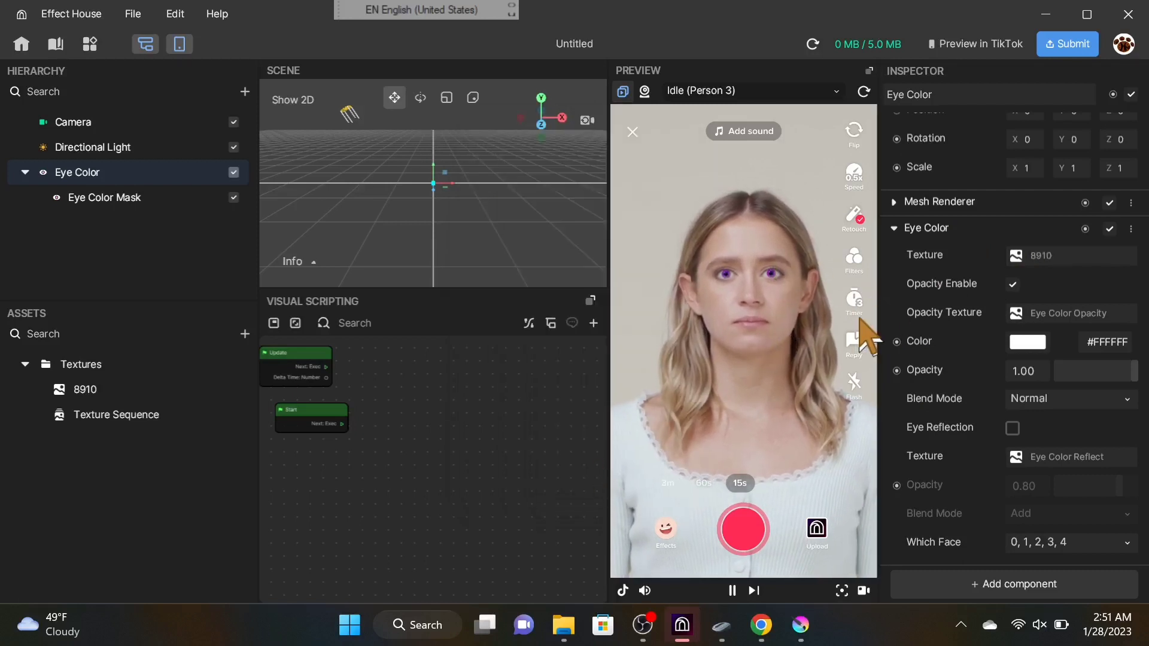
Drop the eye colour opacity to zero and tint it grey #A9A9A9
left_click(1097, 372)
left_click(1057, 371)
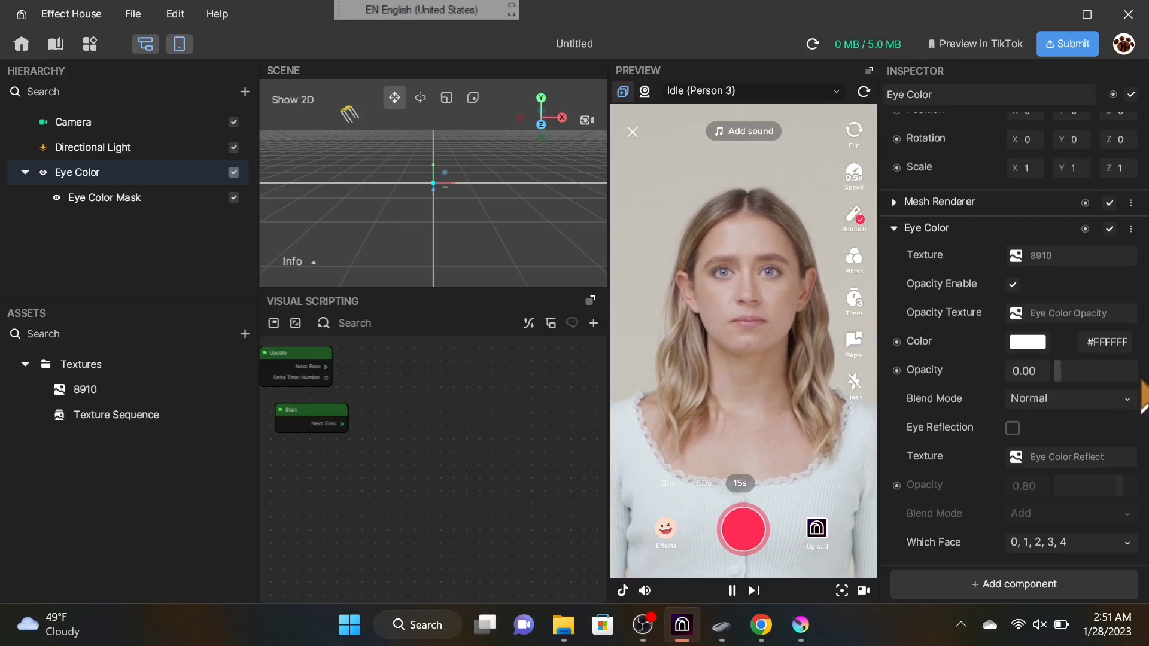
left_click(1029, 342)
left_click_drag(910, 402, 919, 399)
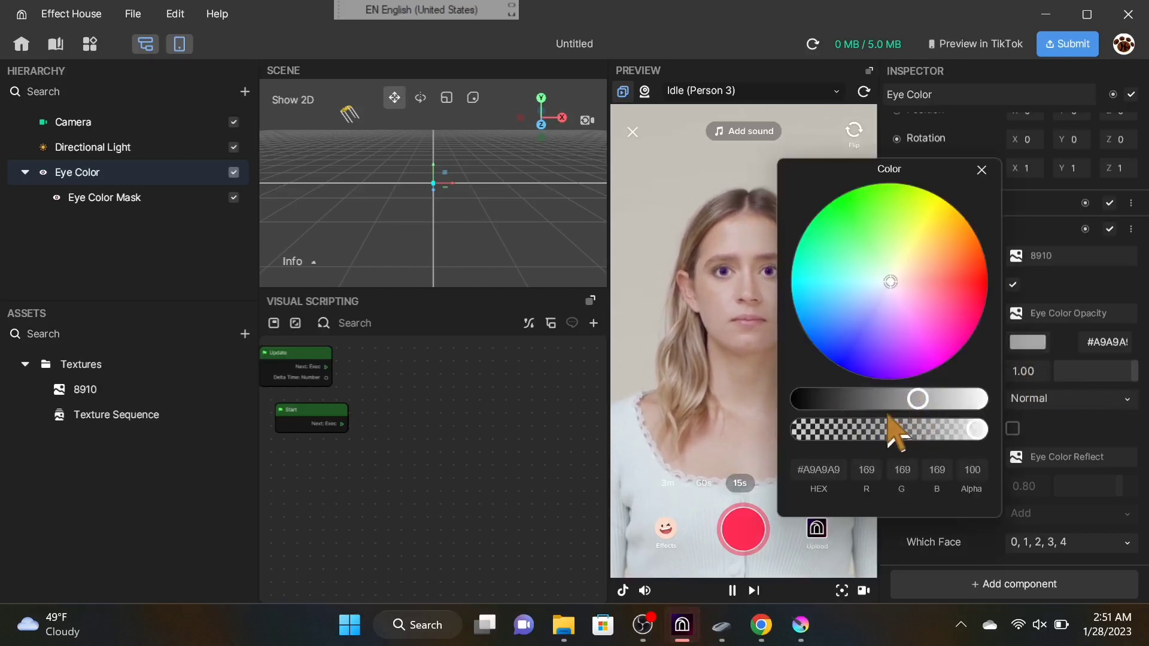
left_click(982, 170)
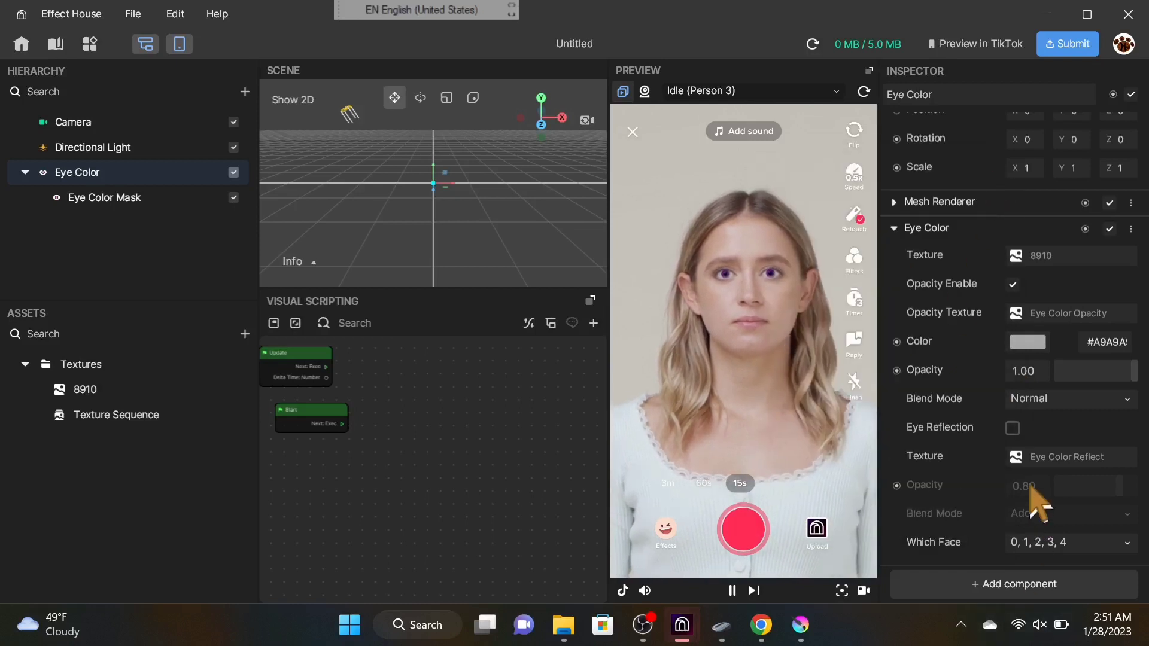
Enable eye reflection at 1.00 opacity, then bring up 8910.png in Krita
left_click(1012, 429)
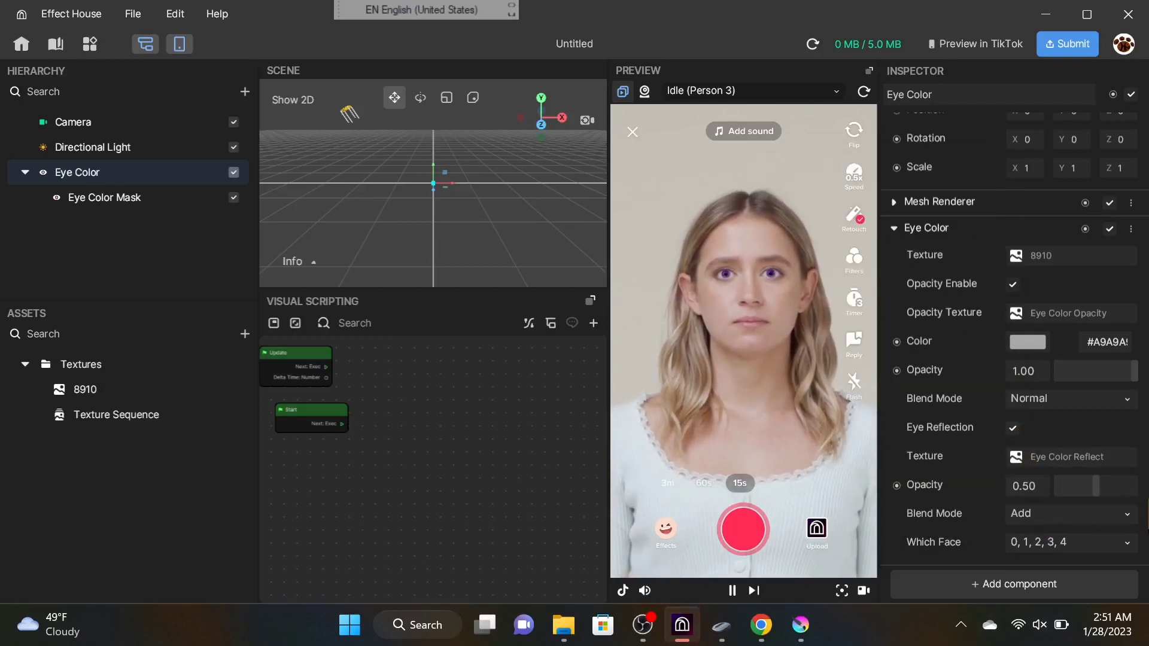
mouse_move(1094, 487)
left_mouse_down()
mouse_move(1146, 503)
mouse_move(1134, 486)
left_mouse_up()
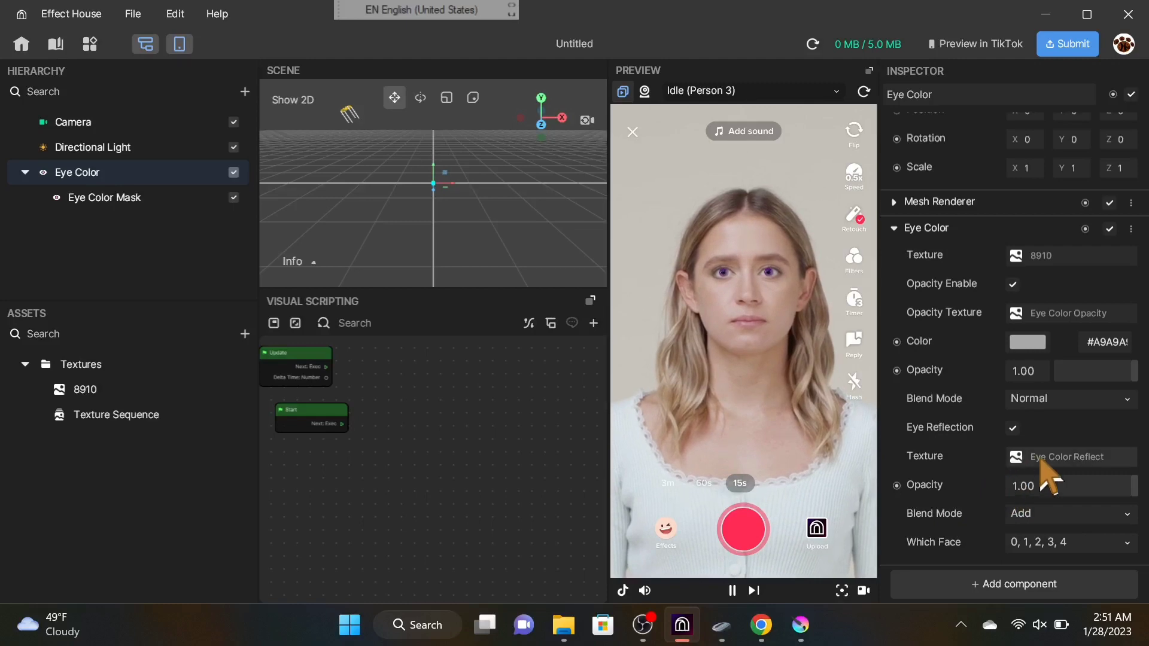
left_click(801, 625)
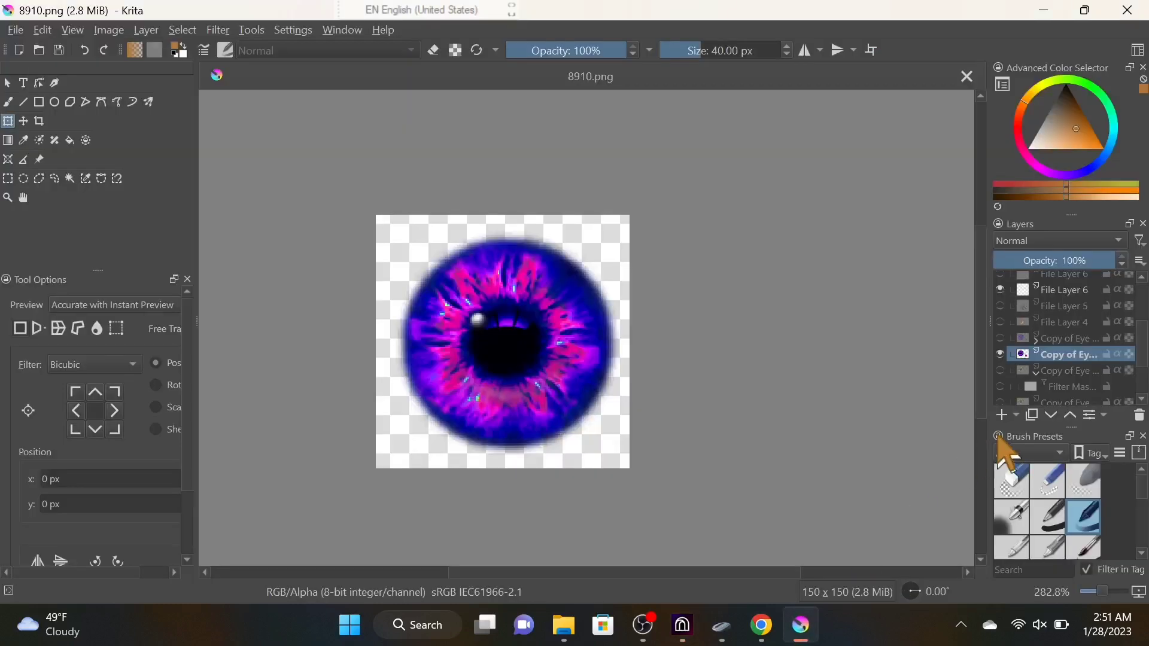
Collapse the eye color group, toggle the eye reflection layer off and on, then return to Effect House
scroll(1052, 364, "up", 2)
scroll(1045, 358, "up", 2)
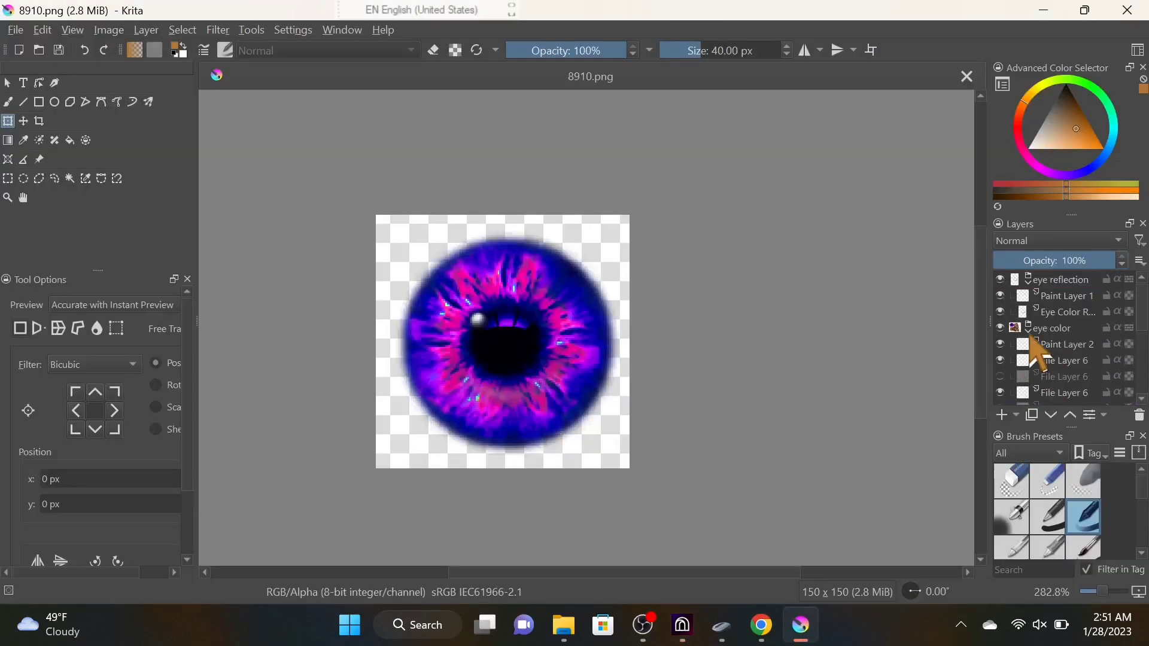
left_click(1029, 330)
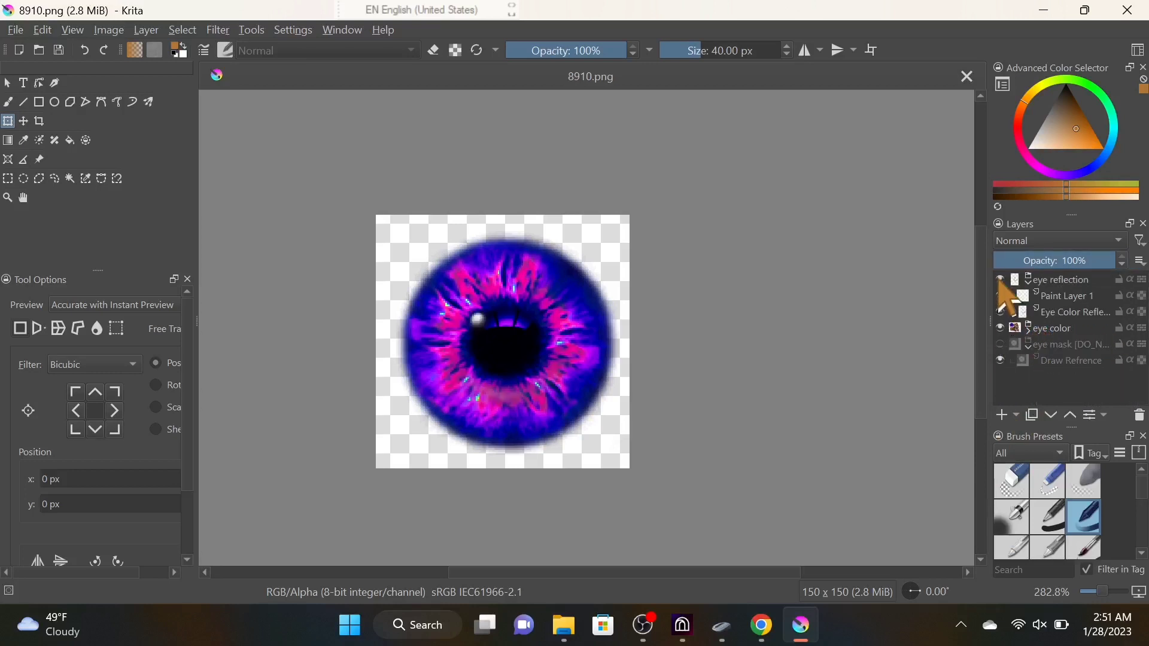
left_click(999, 279)
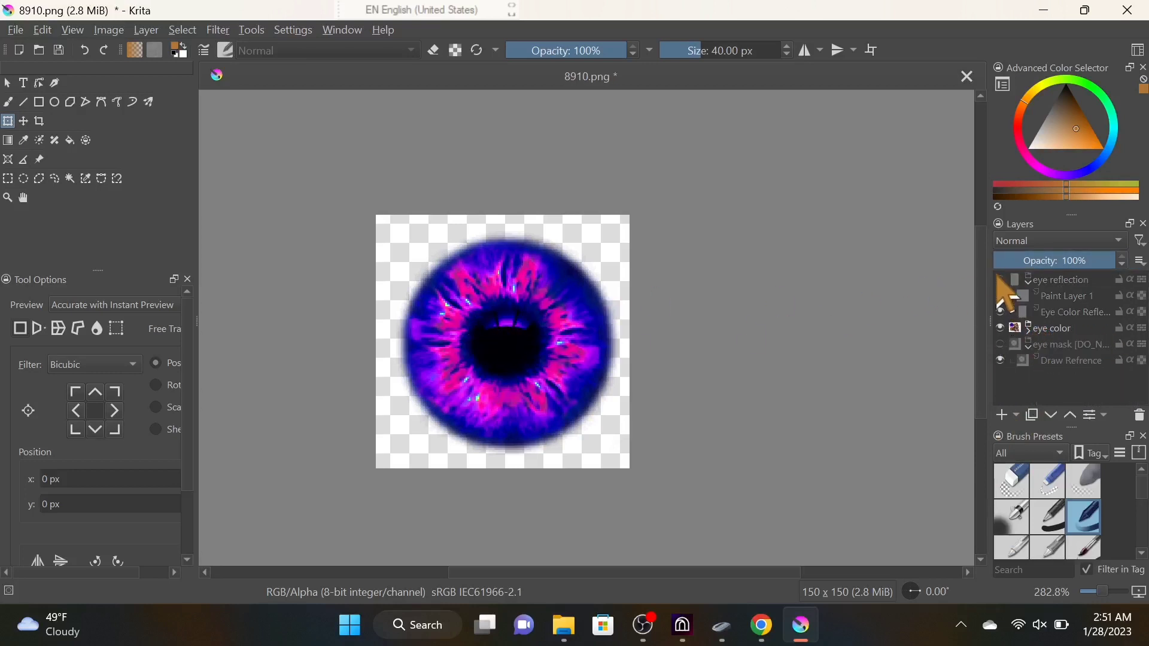
left_click(999, 280)
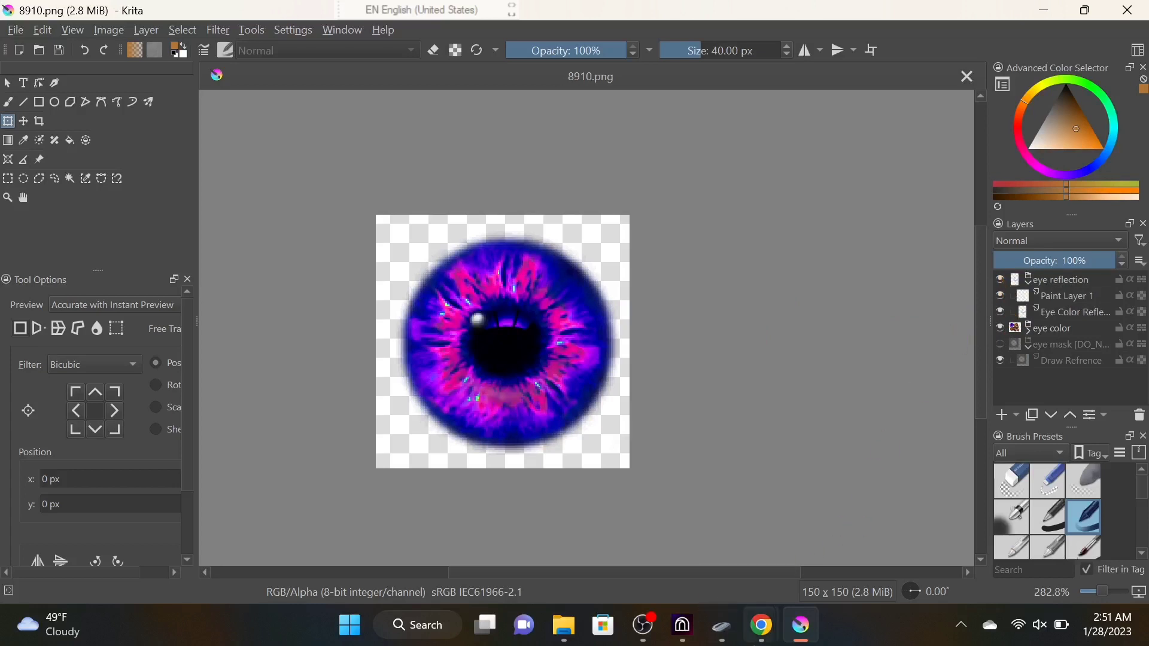
left_click(682, 625)
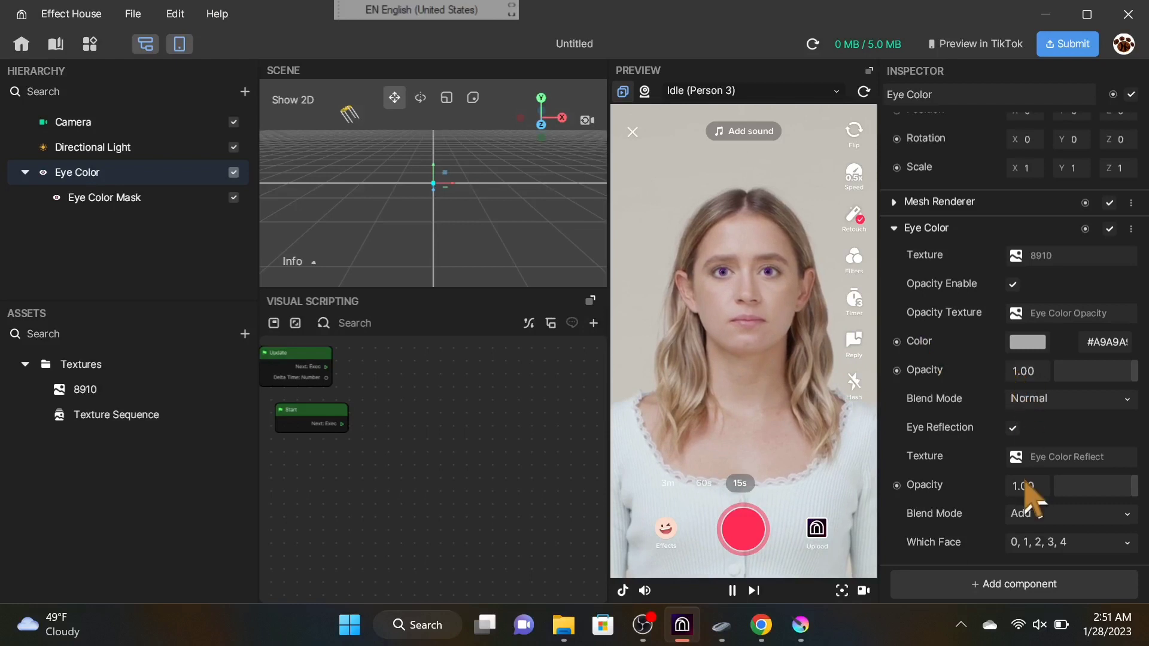
Compare eye reflection on and off, leave it unchecked via undo, and collapse the Eye Color component
left_click(1012, 428)
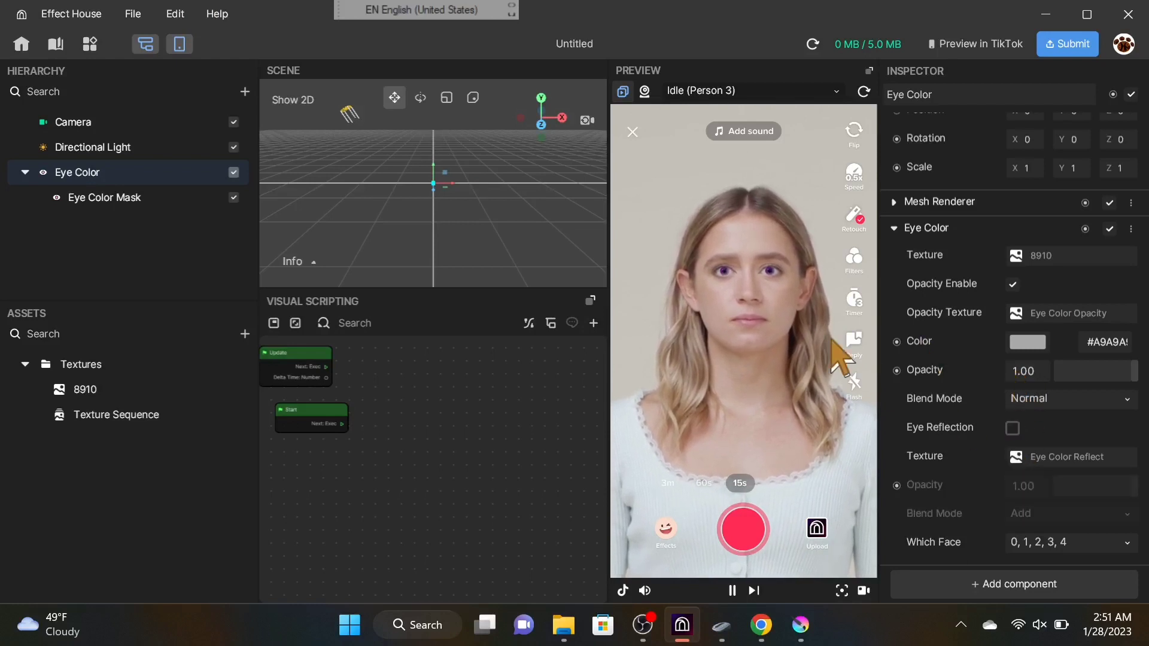
left_click(1013, 428)
left_click(1013, 428)
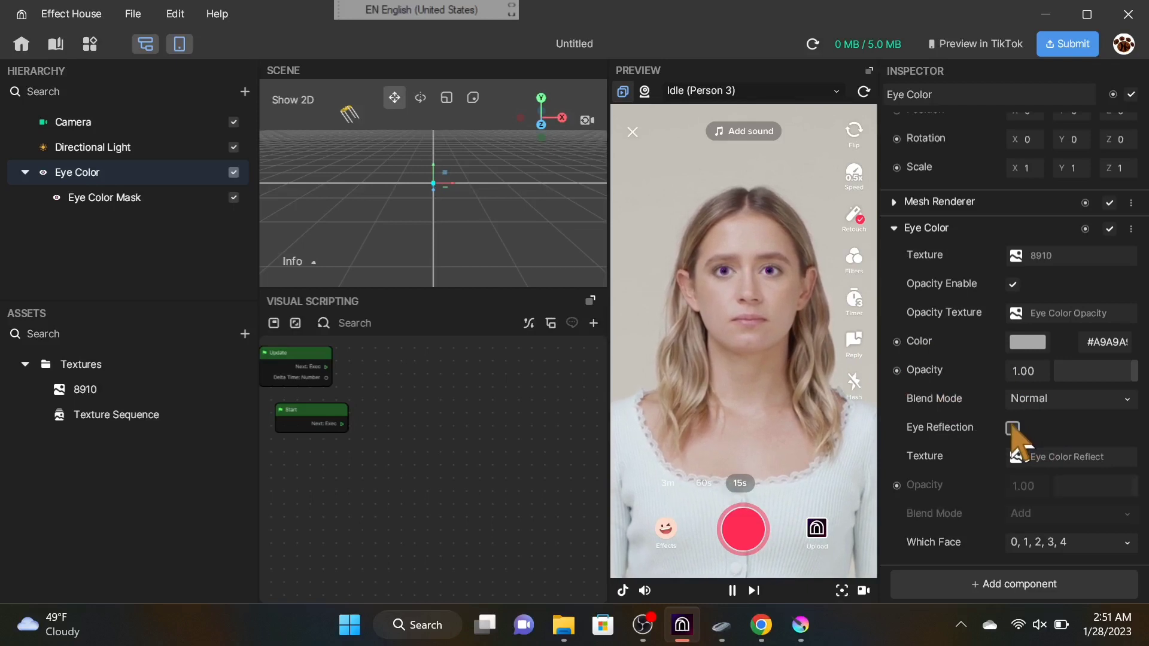
left_click(1013, 428)
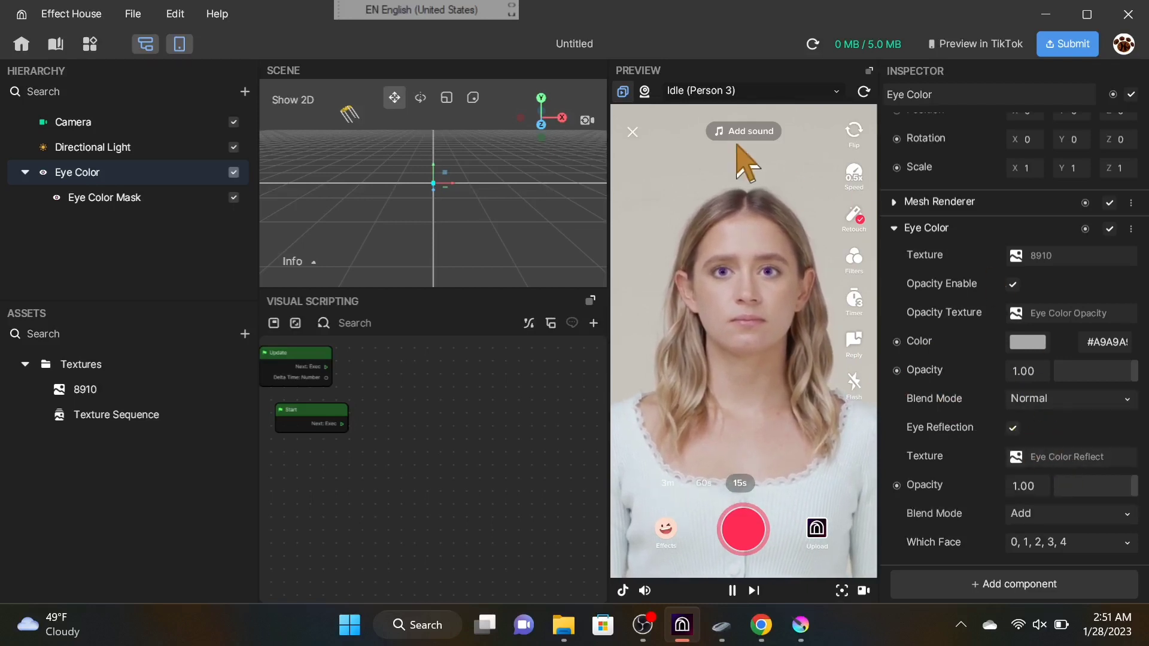
key("ctrl+z")
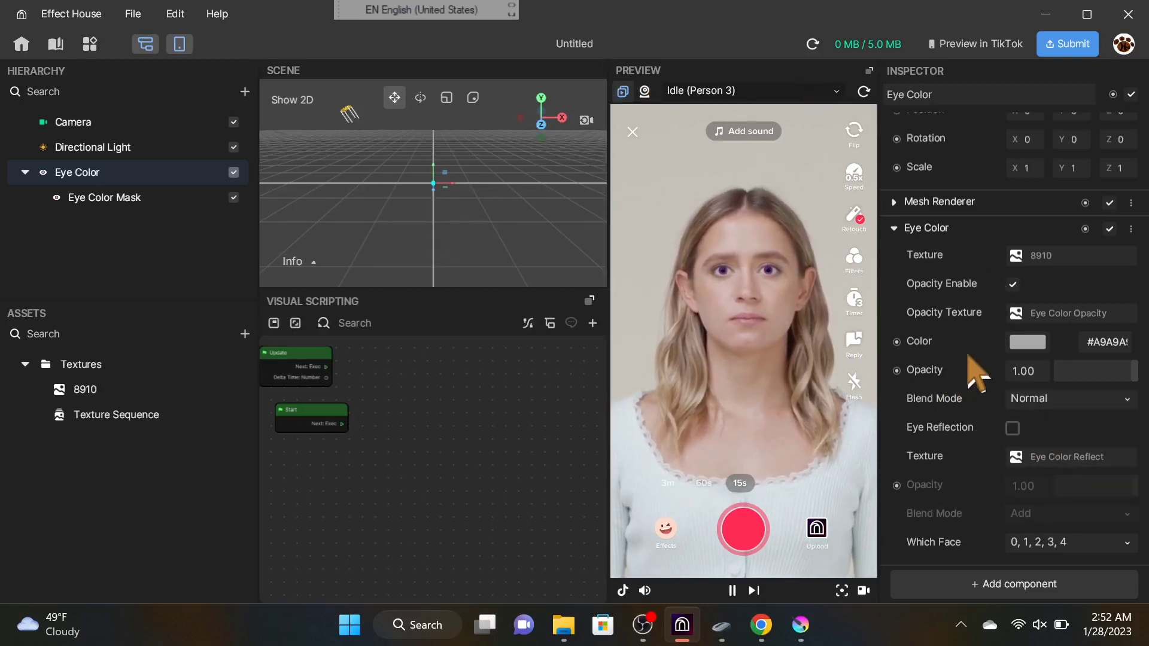
left_click_drag(422, 436, 462, 454)
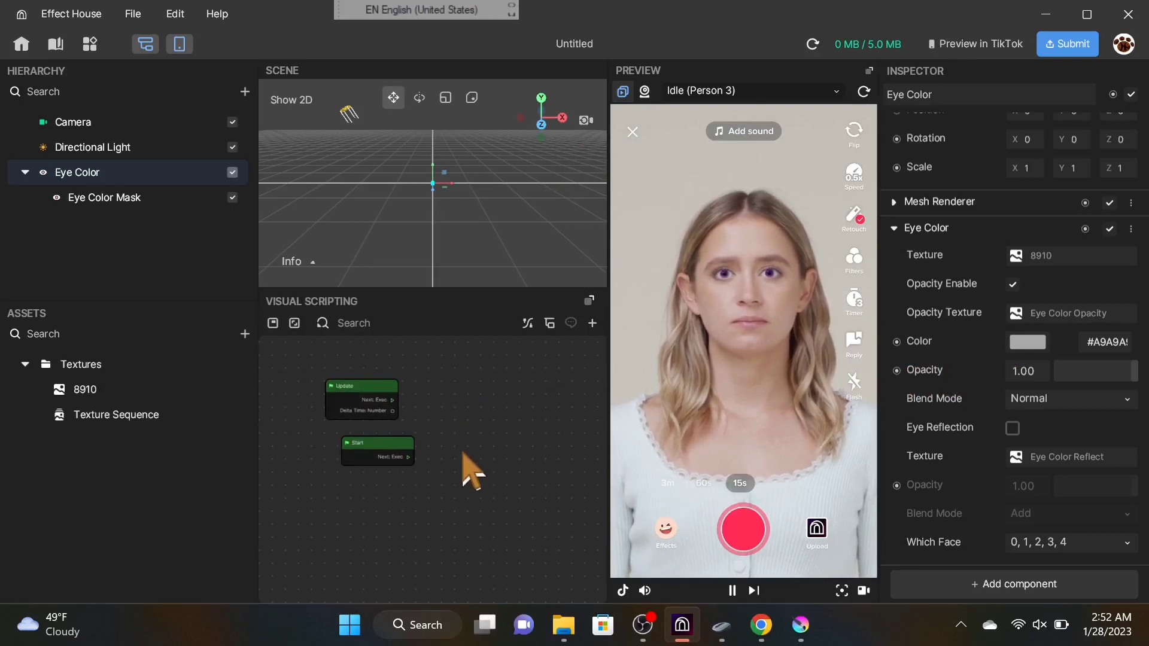
left_click(896, 228)
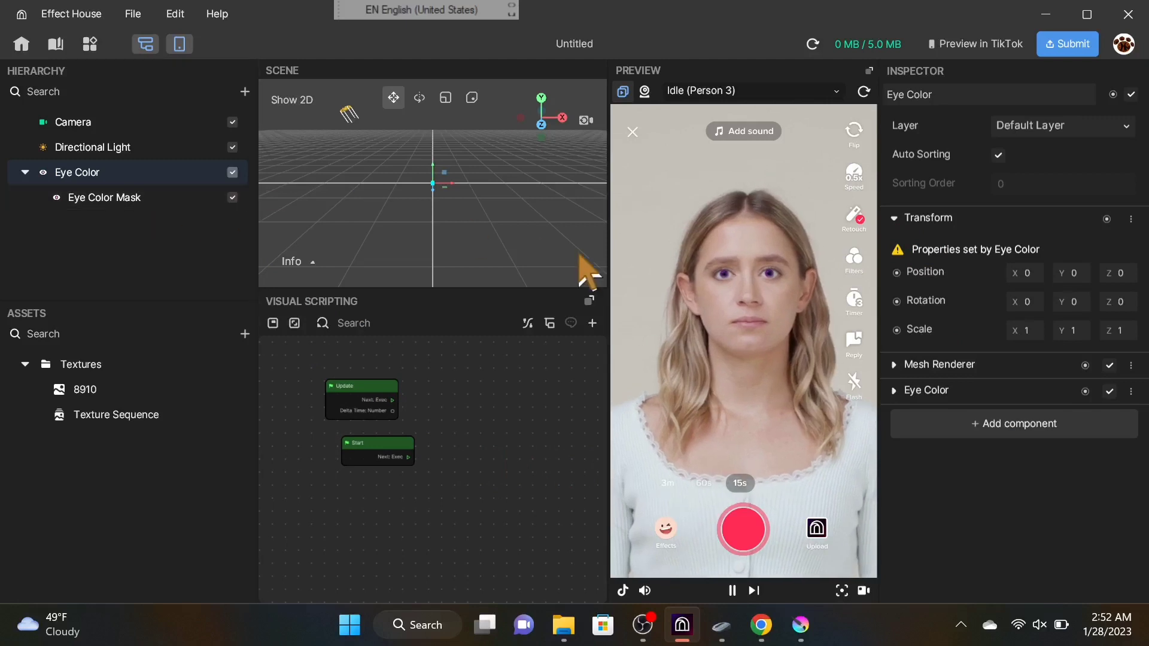